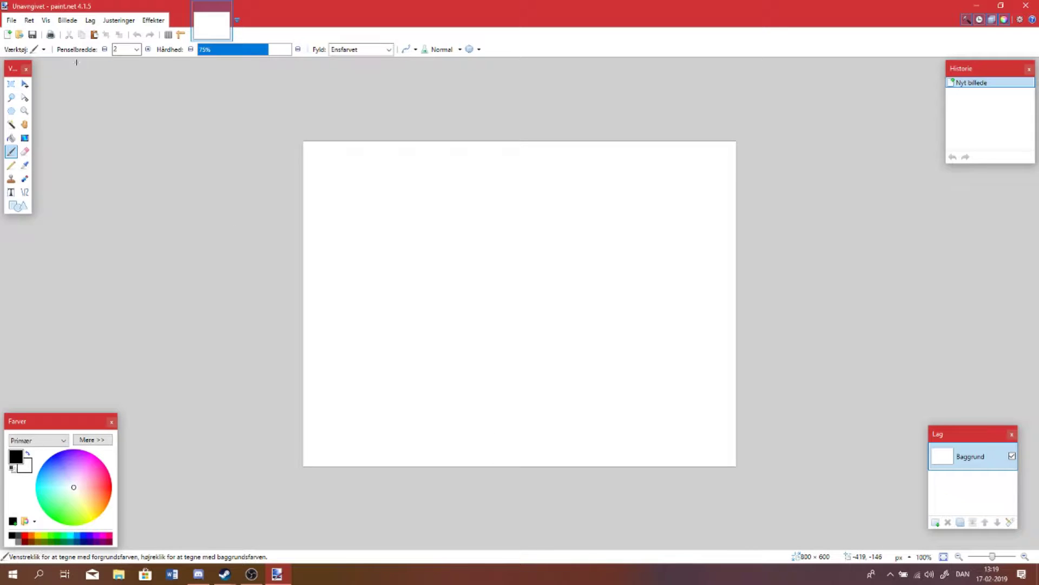
# Create a new image 1000 pixels wide and 1000 pixels high
pyautogui.click(11, 20)
pyautogui.click(21, 32)
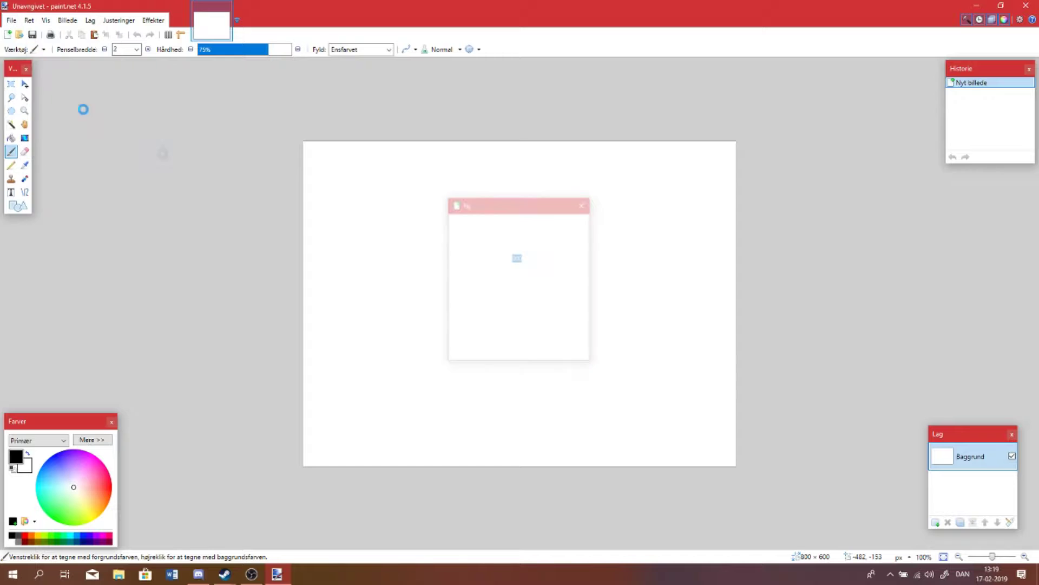
pyautogui.write('100')
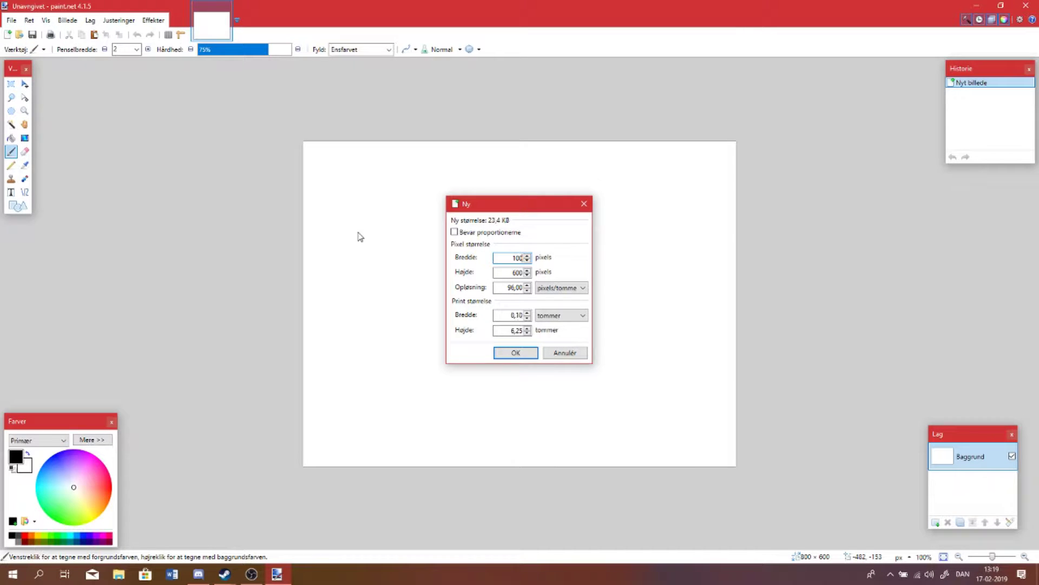
pyautogui.write('0')
pyautogui.click(524, 272)
pyautogui.press('BackSpace')
pyautogui.press('BackSpace')
pyautogui.press('BackSpace')
pyautogui.write('1000')
pyautogui.click(523, 354)
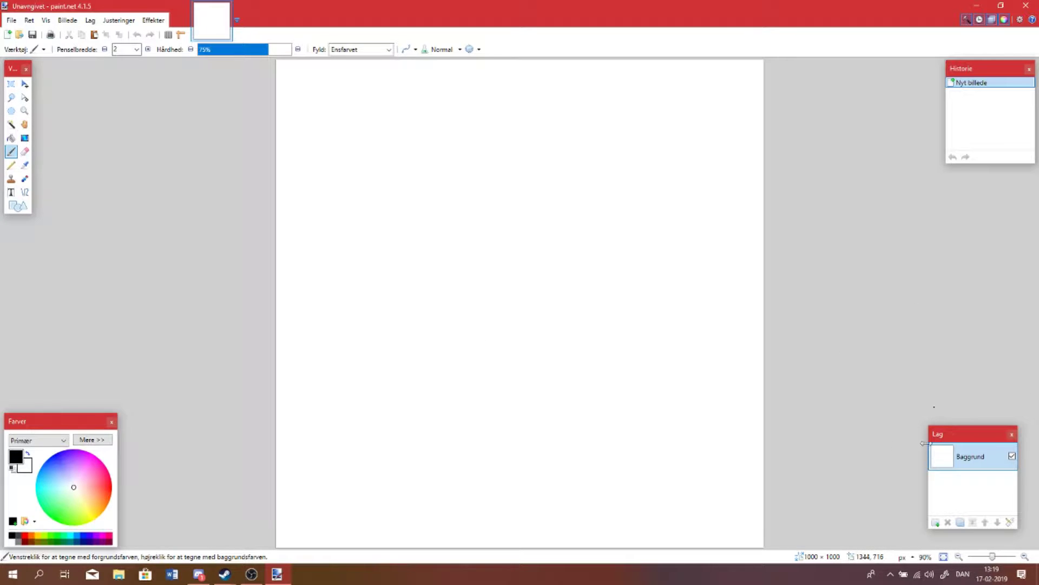
# Add a layer and draw a black filled shape without an outline, about 678 × 808 px, changing it from rectangle to ellipse
pyautogui.click(936, 522)
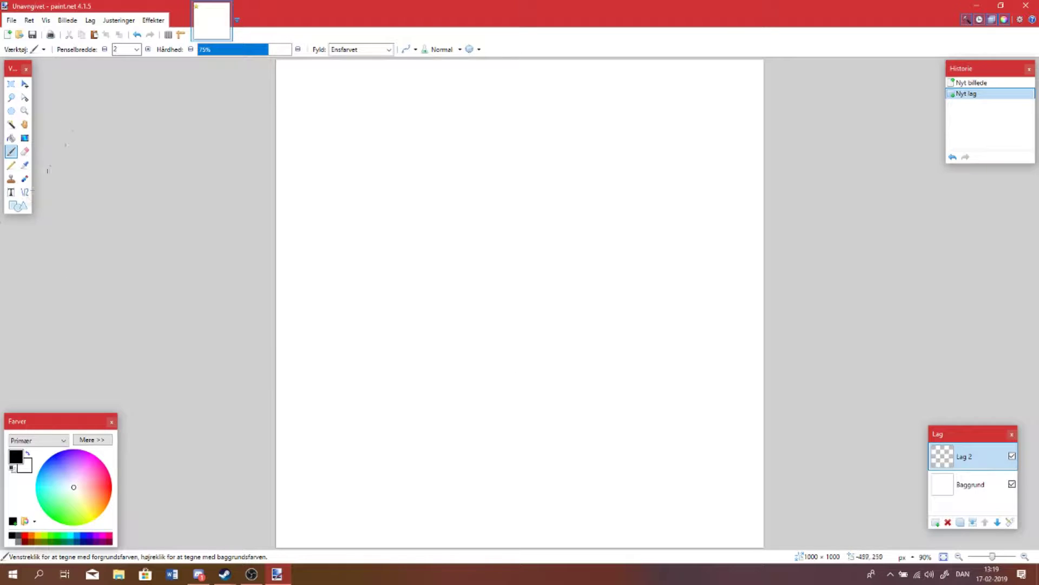
pyautogui.click(18, 205)
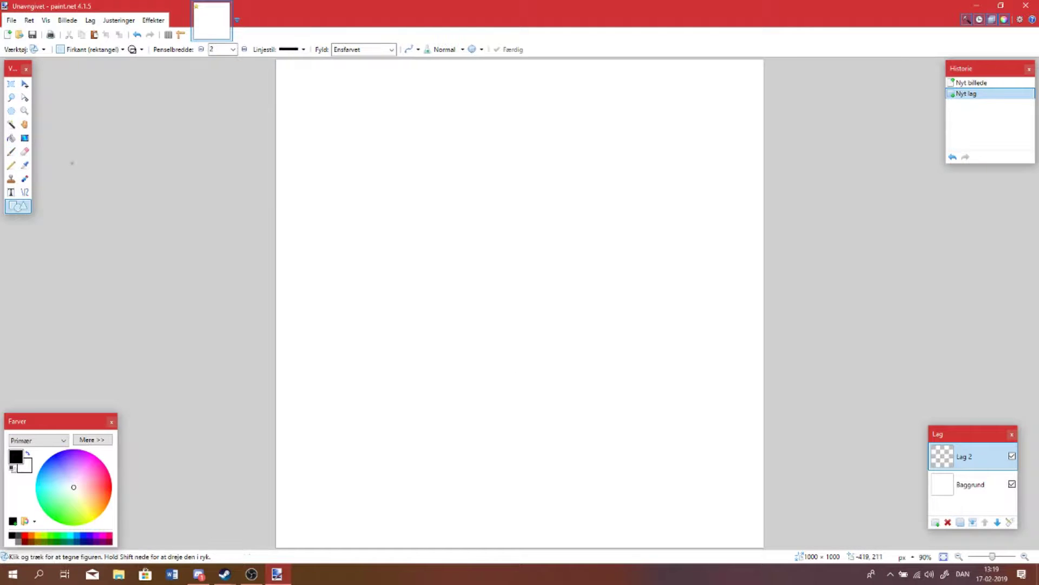
pyautogui.click(134, 49)
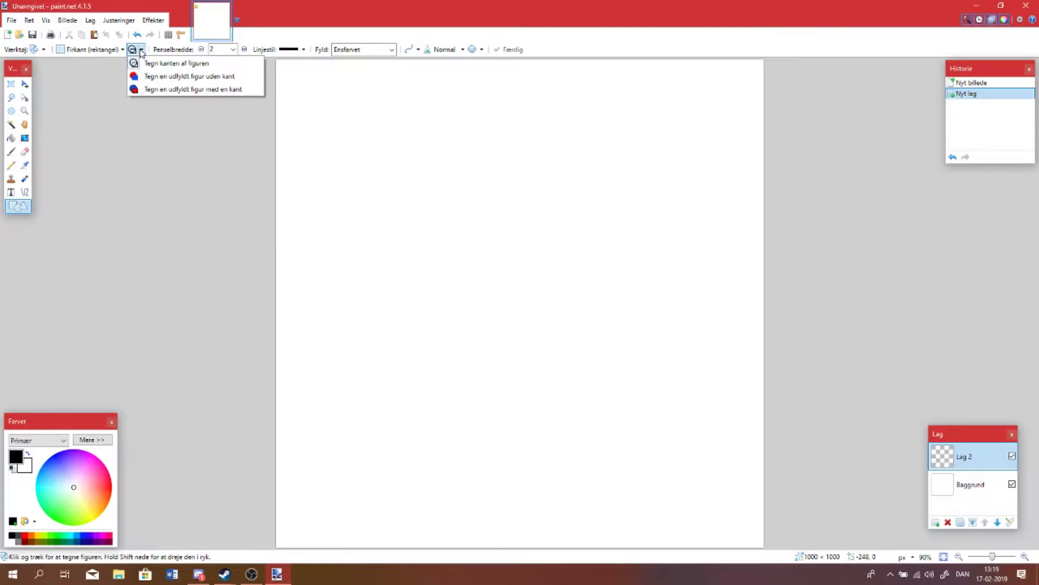
pyautogui.click(147, 76)
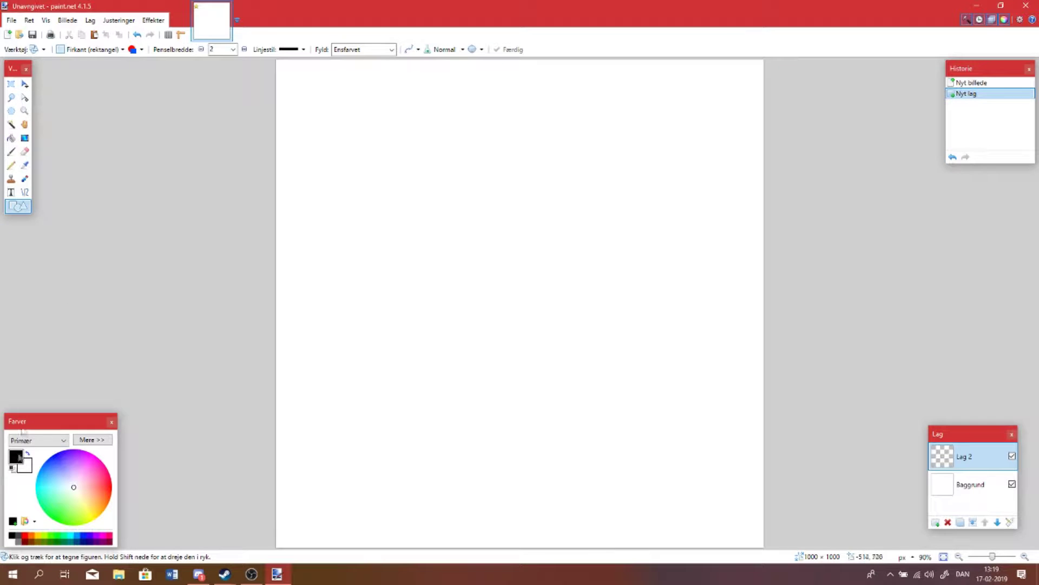
pyautogui.moveTo(343, 116); pyautogui.dragTo(673, 510)
pyautogui.click(91, 54)
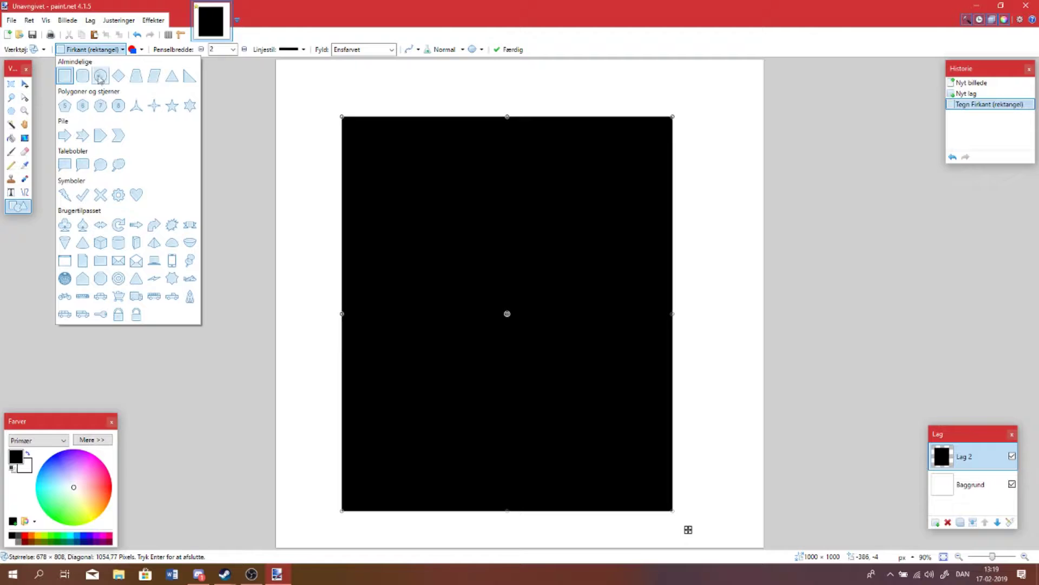
pyautogui.click(101, 76)
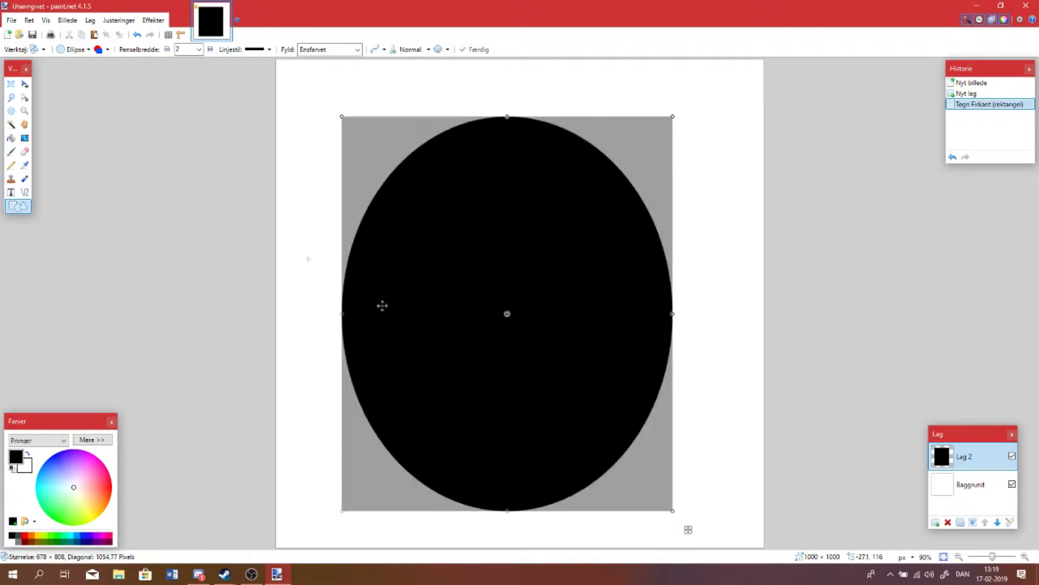
# Widen the ellipse to about 786 × 808 px and move it up towards the middle of the canvas
pyautogui.click(675, 312)
pyautogui.moveTo(677, 313); pyautogui.dragTo(726, 320)
pyautogui.moveTo(647, 288); pyautogui.dragTo(629, 268)
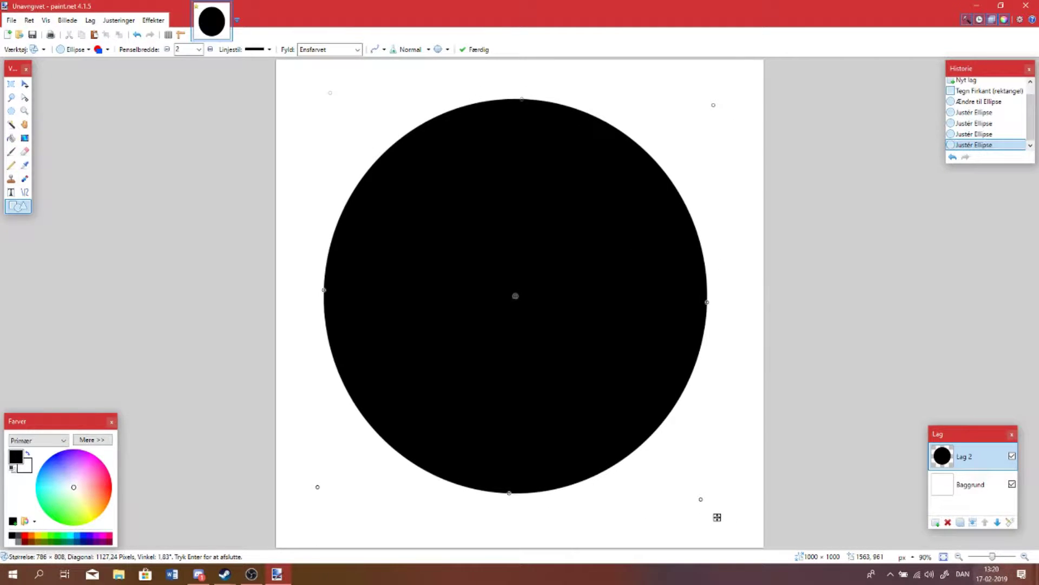
# Stretch the ellipse on all sides to the canvas edges, to about 1003 × 1008 px
pyautogui.click(959, 556)
pyautogui.click(958, 556)
pyautogui.click(959, 556)
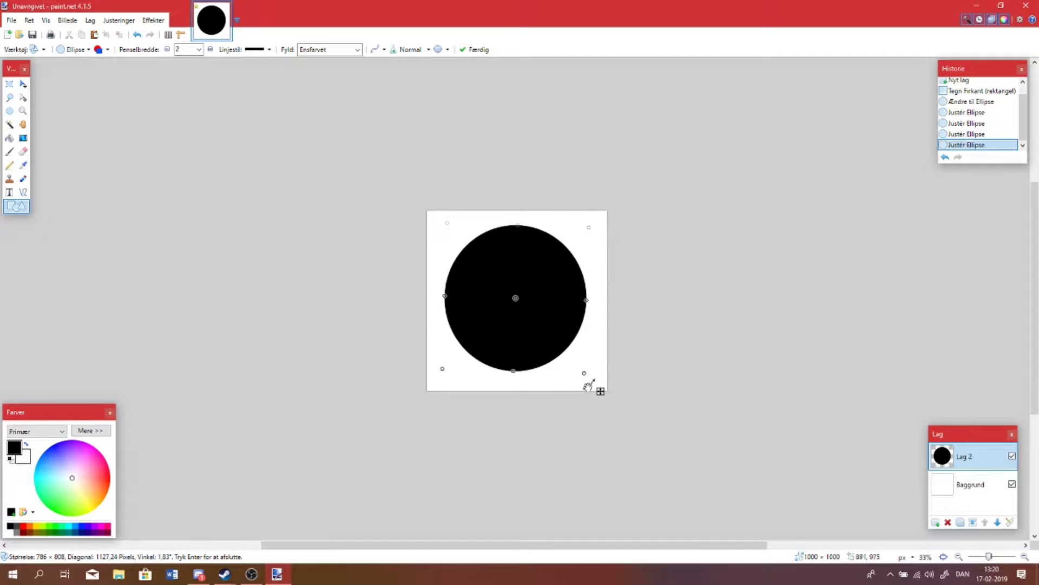
pyautogui.moveTo(585, 372); pyautogui.dragTo(635, 394)
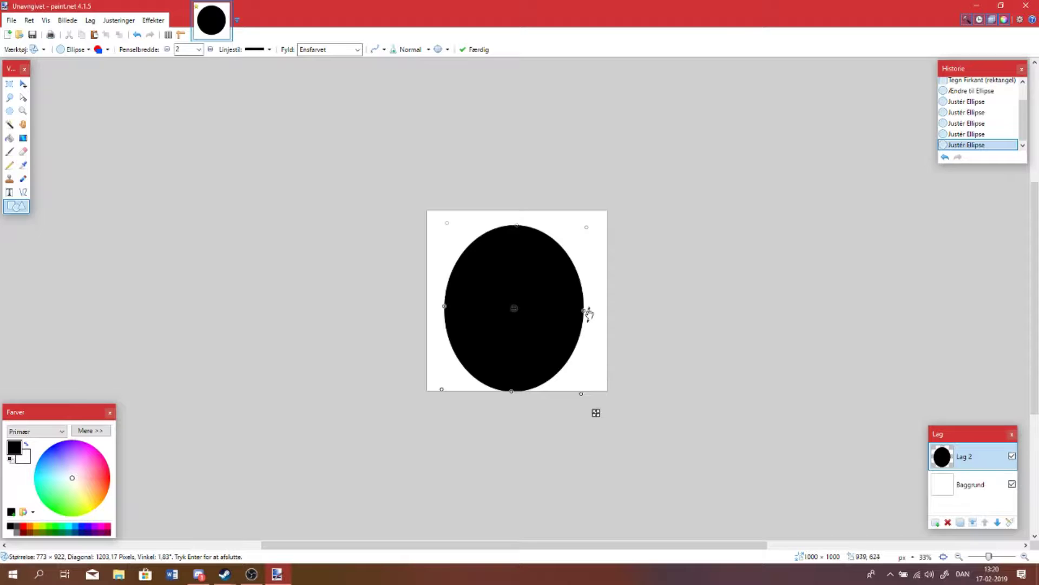
pyautogui.moveTo(584, 311); pyautogui.dragTo(608, 311)
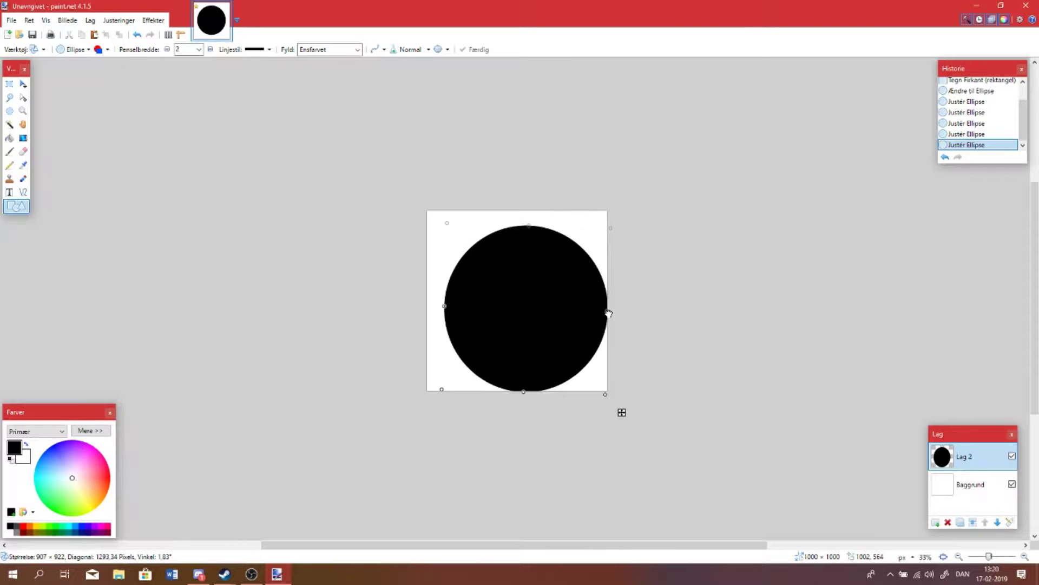
pyautogui.moveTo(527, 225); pyautogui.dragTo(530, 210)
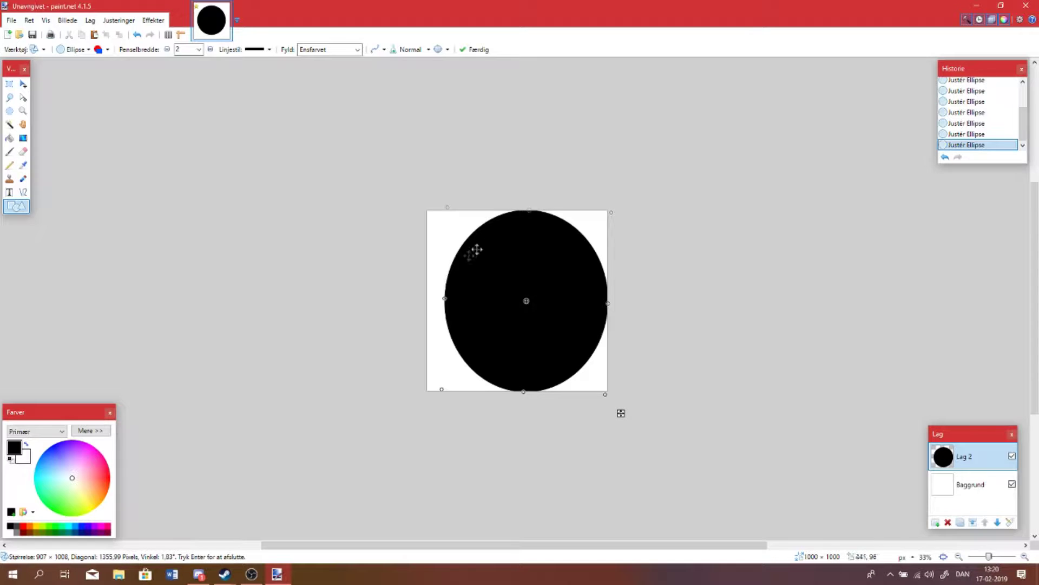
pyautogui.moveTo(445, 298); pyautogui.dragTo(436, 296)
pyautogui.moveTo(432, 295); pyautogui.dragTo(427, 297)
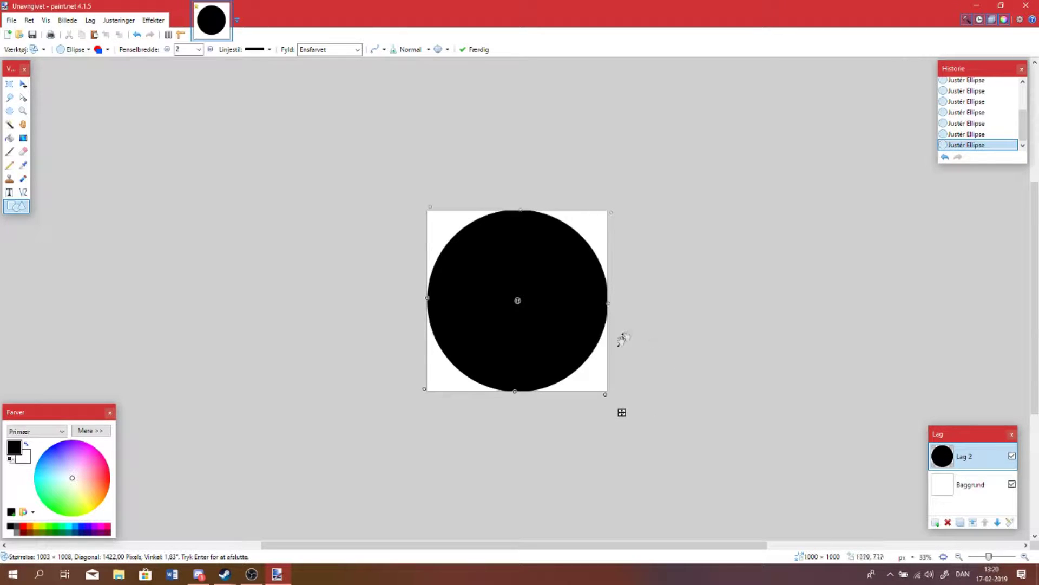
# Shrink the ellipse slightly to about 990 × 992 px so it fits inside the canvas, and finish the shape
pyautogui.moveTo(608, 303); pyautogui.dragTo(608, 303)
pyautogui.moveTo(515, 391); pyautogui.dragTo(515, 390)
pyautogui.moveTo(429, 297); pyautogui.dragTo(436, 292)
pyautogui.moveTo(520, 211); pyautogui.dragTo(520, 213)
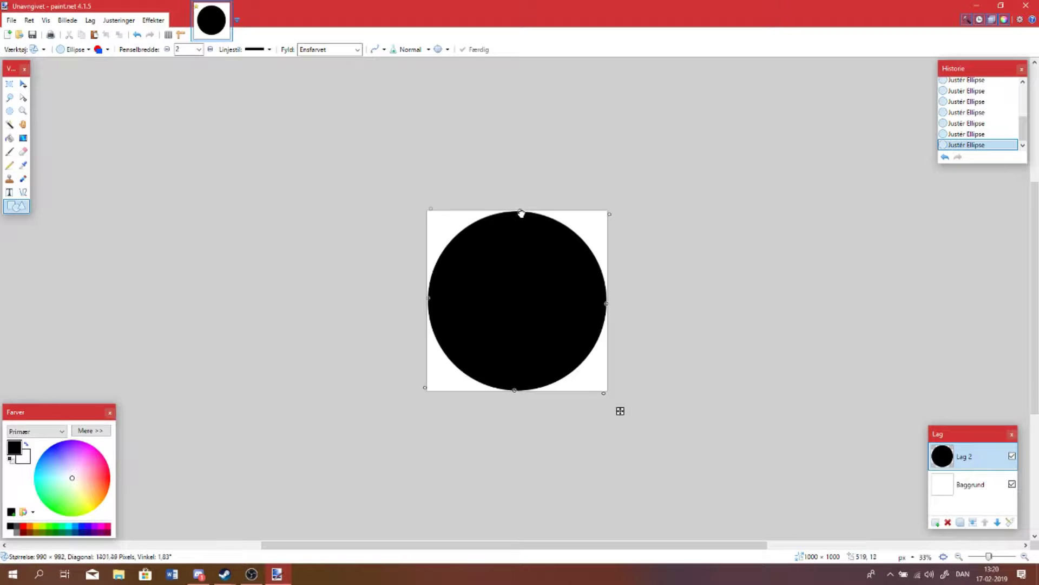
pyautogui.press('Return')
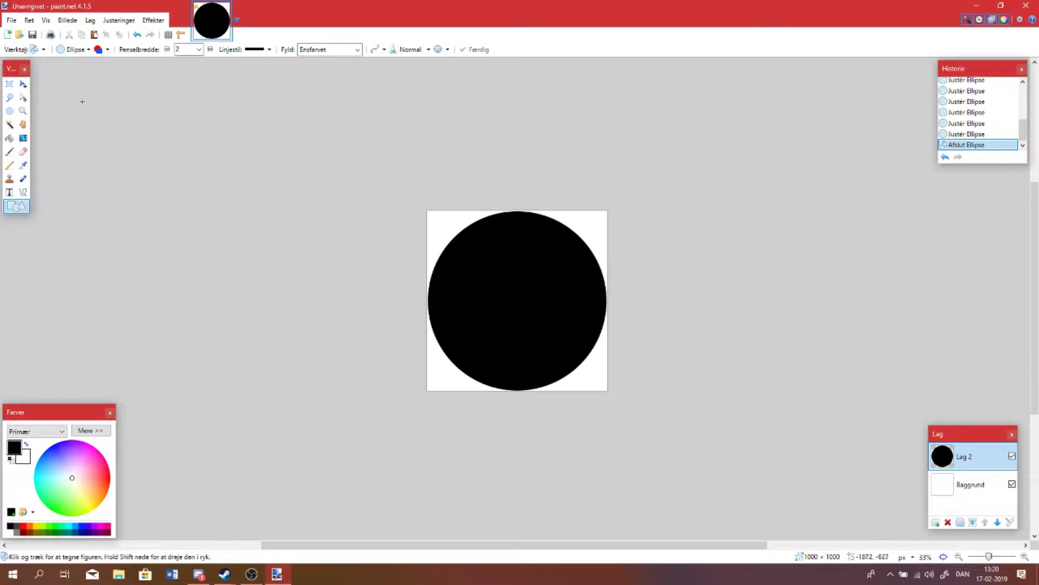
# Select the black circle with the Magic Wand, fill that area on the Baggrund layer with a fully transparent colour (alpha 0), and deselect
pyautogui.click(9, 124)
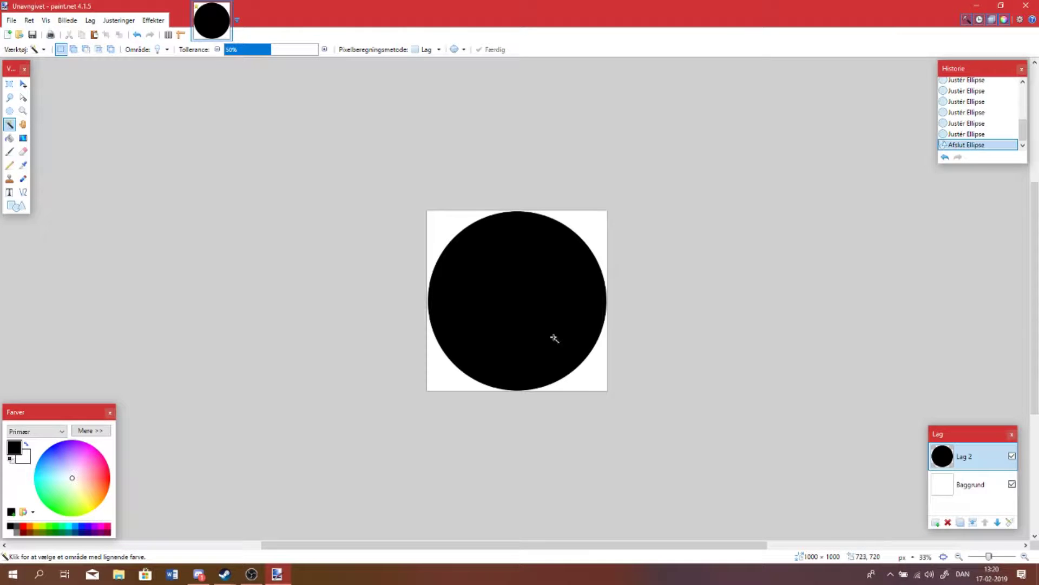
pyautogui.click(589, 344)
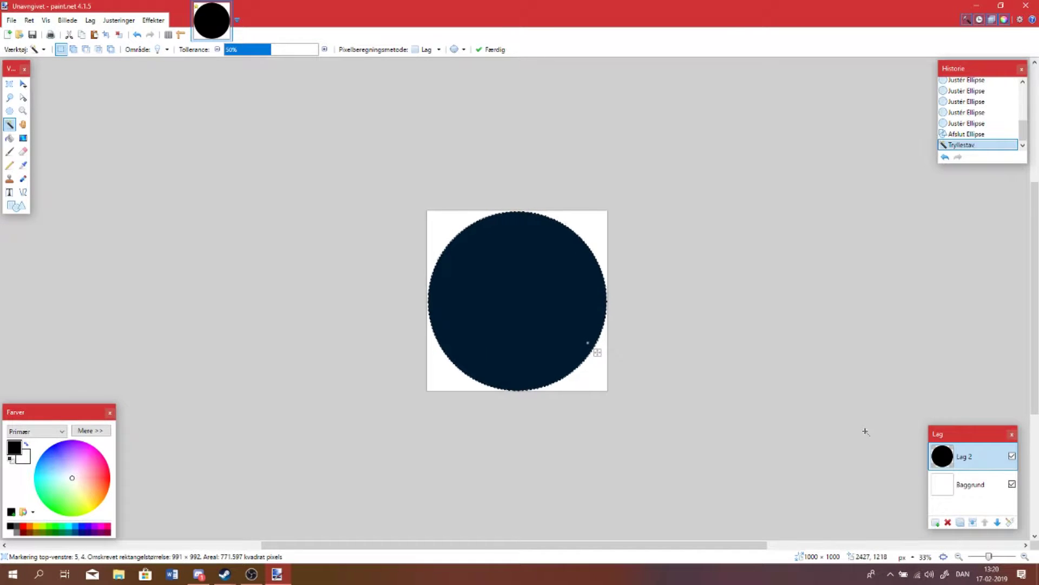
pyautogui.click(967, 483)
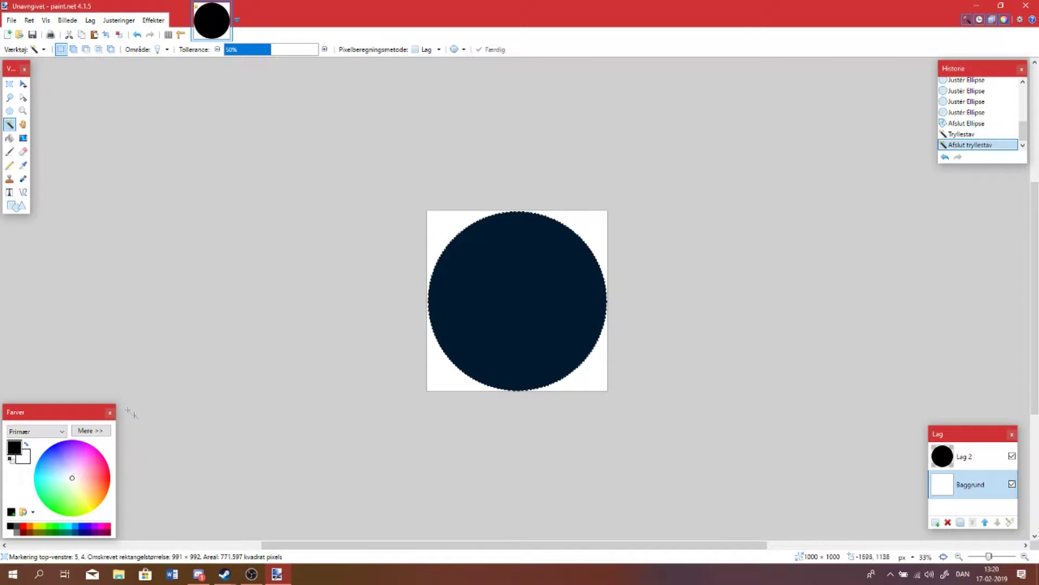
pyautogui.click(87, 429)
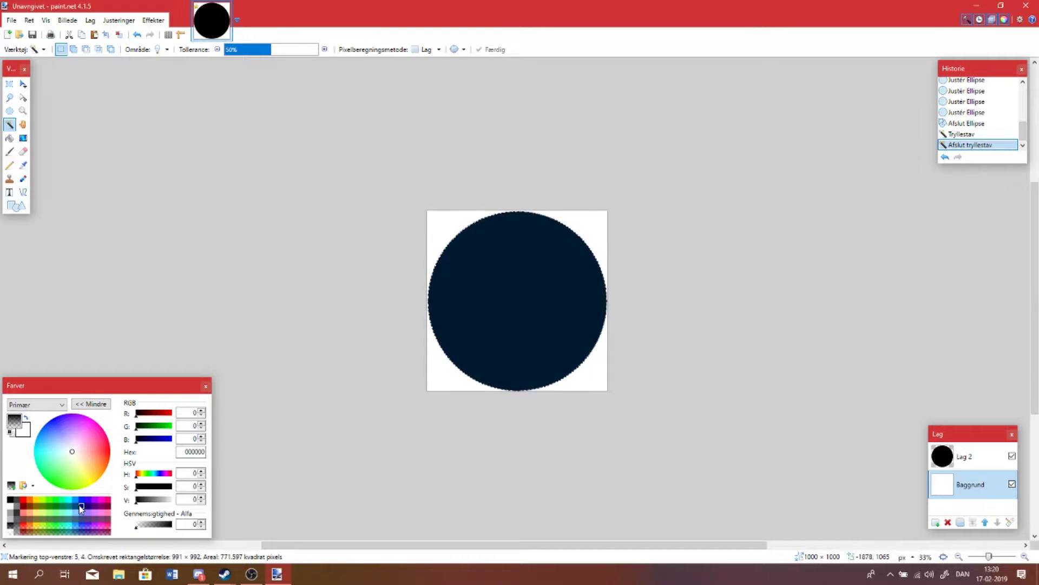
pyautogui.press('BackSpace')
pyautogui.hotkey('ctrl', 'd')
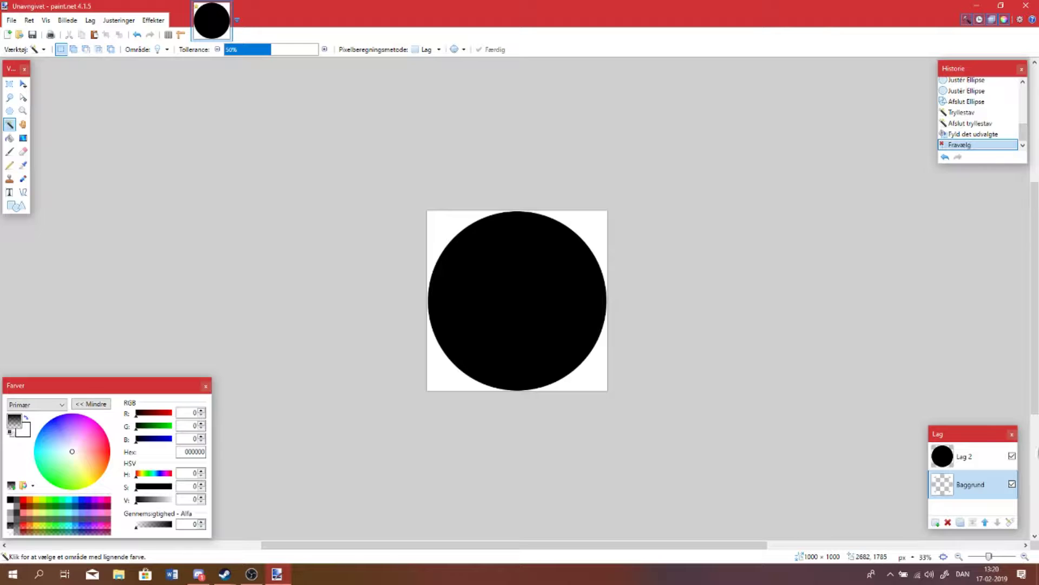
# Hide the Lag 2 layer with the black circle and add a new layer above it
pyautogui.click(1012, 457)
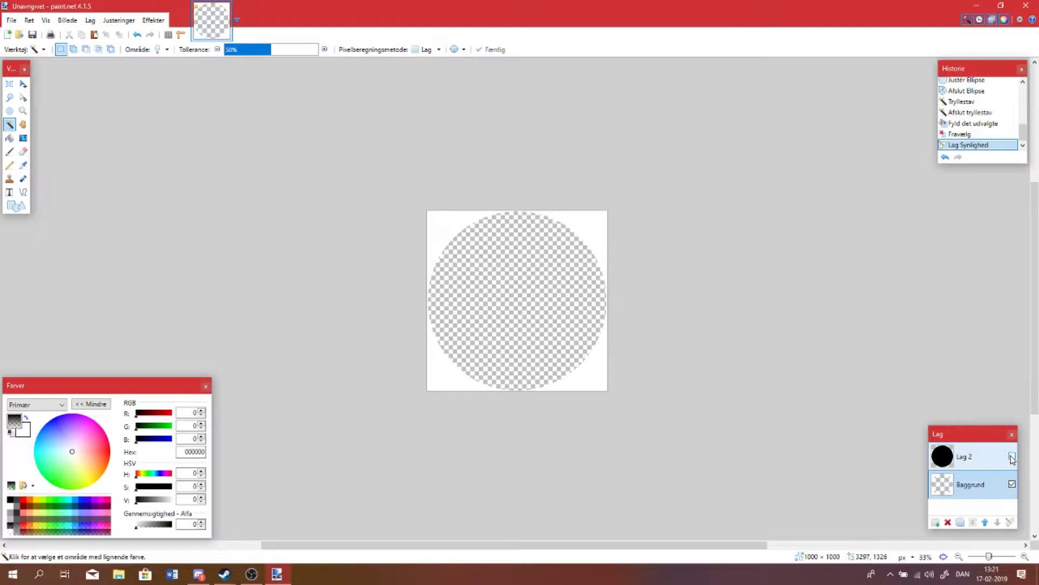
pyautogui.click(972, 460)
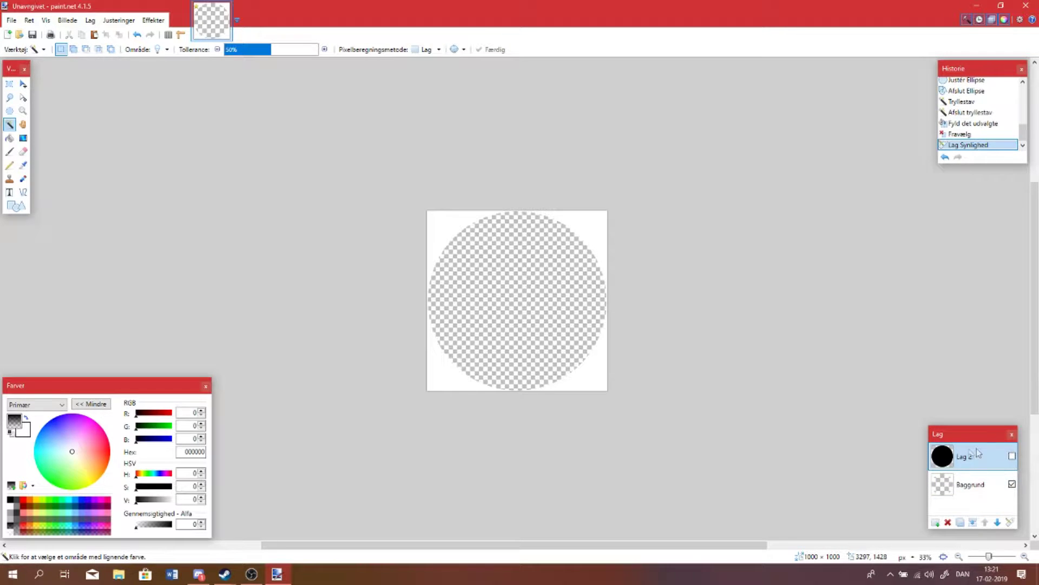
pyautogui.click(936, 522)
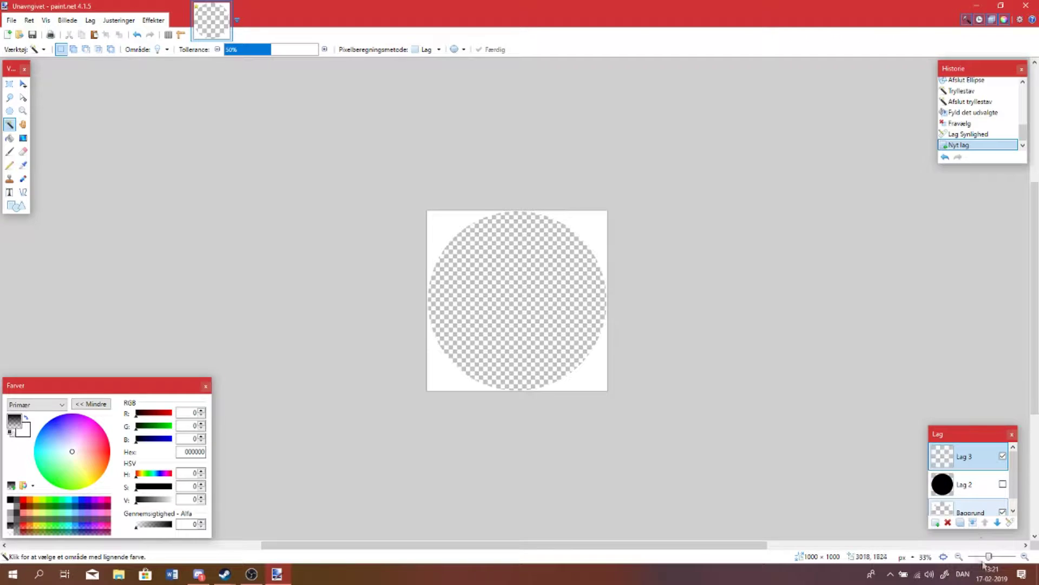
# Inspect the circular cut-out by switching the Baggrund layer's visibility off and back on
pyautogui.click(1023, 557)
pyautogui.click(1025, 557)
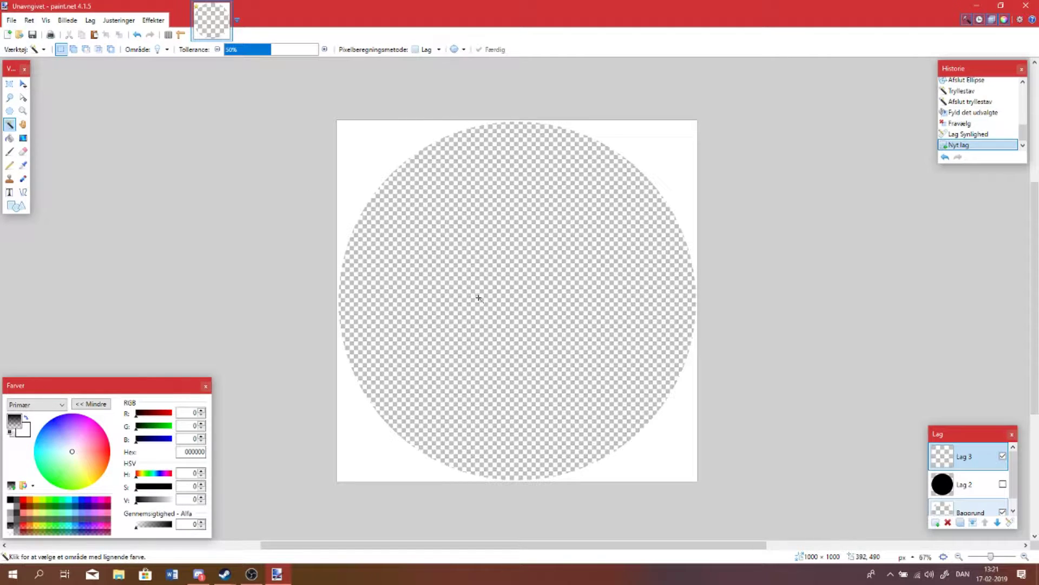
pyautogui.scroll(-1, 962, 480)
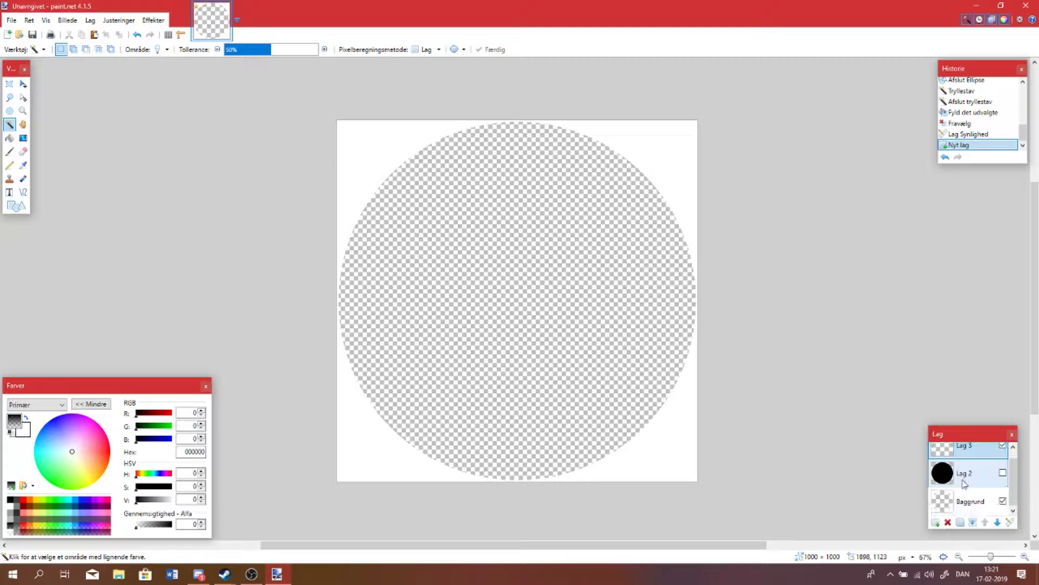
pyautogui.click(1003, 502)
pyautogui.click(1003, 502)
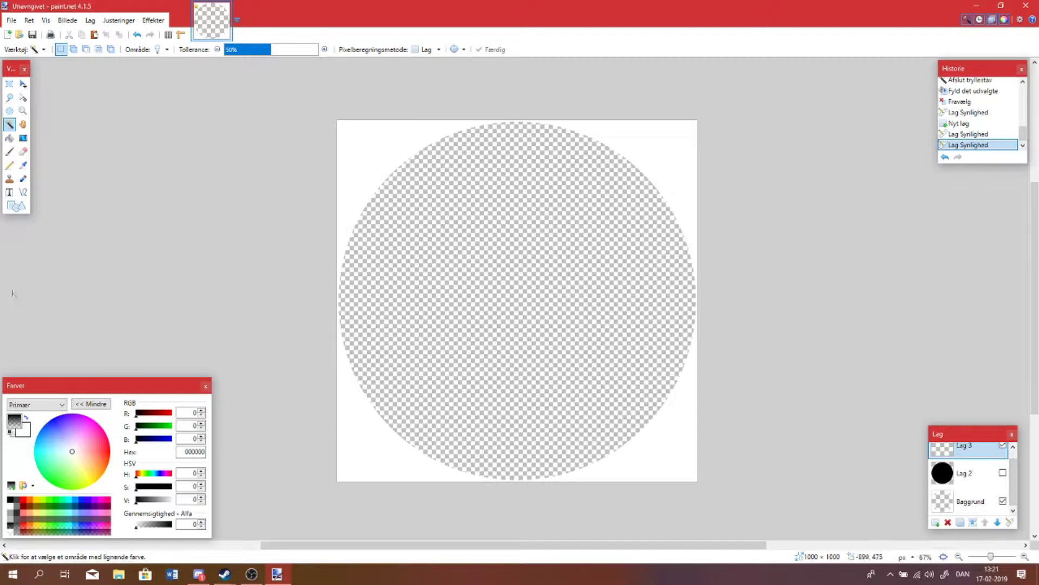
# Activate the Text tool, and open the Pexels website in Google Chrome by searching for "pexels"
pyautogui.click(10, 193)
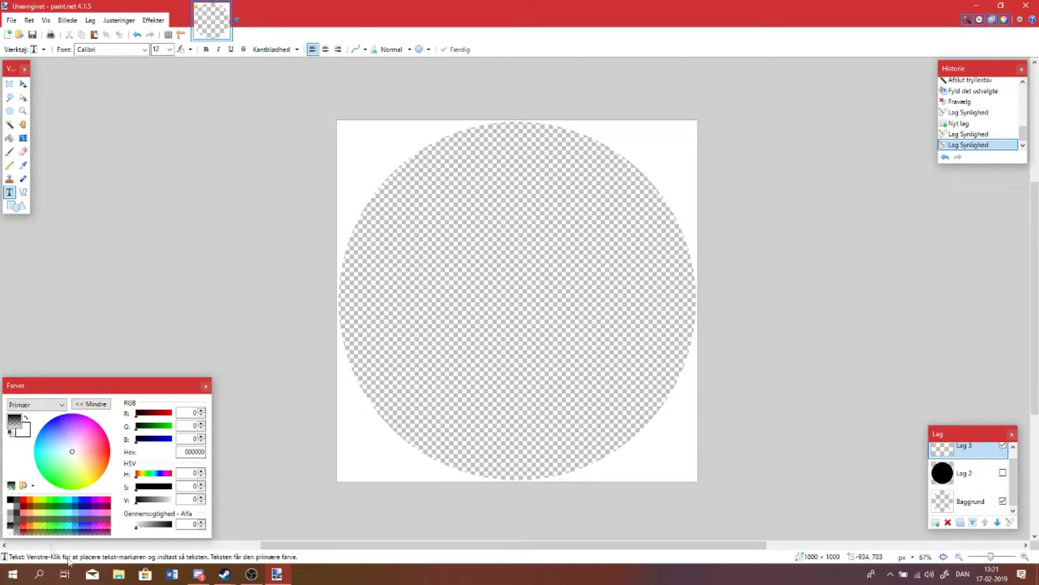
pyautogui.click(39, 573)
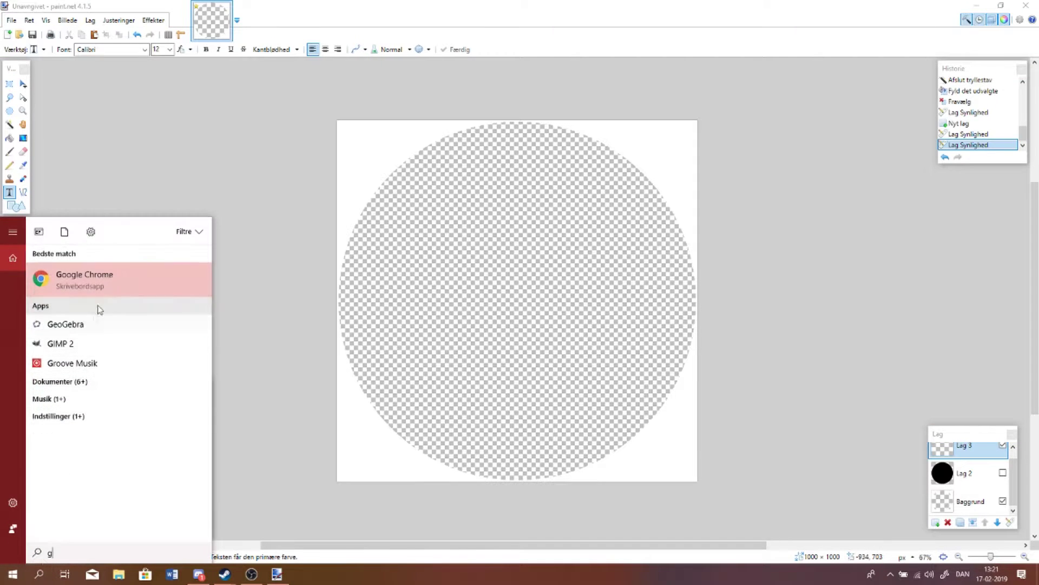
pyautogui.click(102, 288)
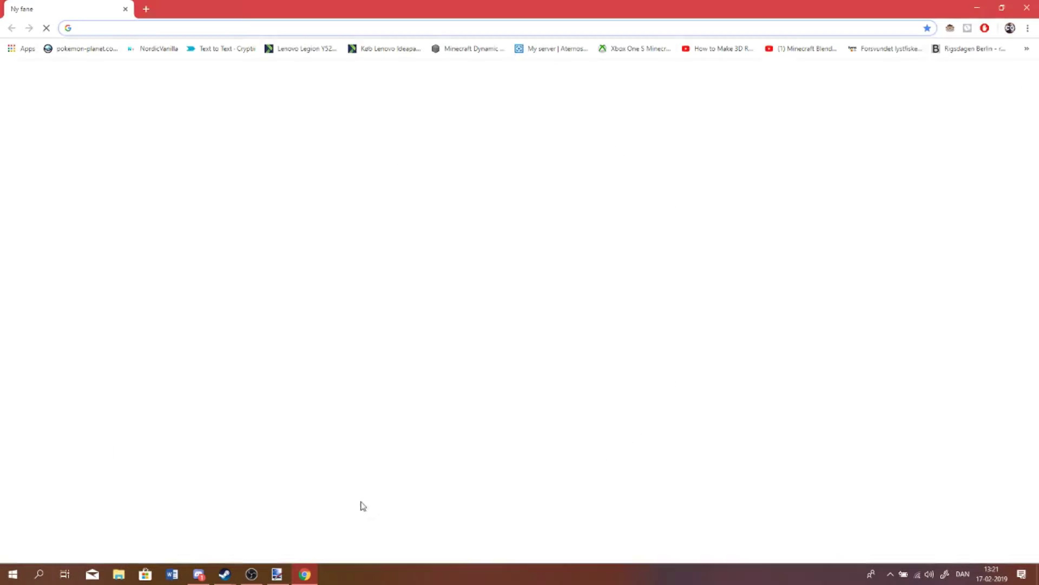
pyautogui.click(460, 266)
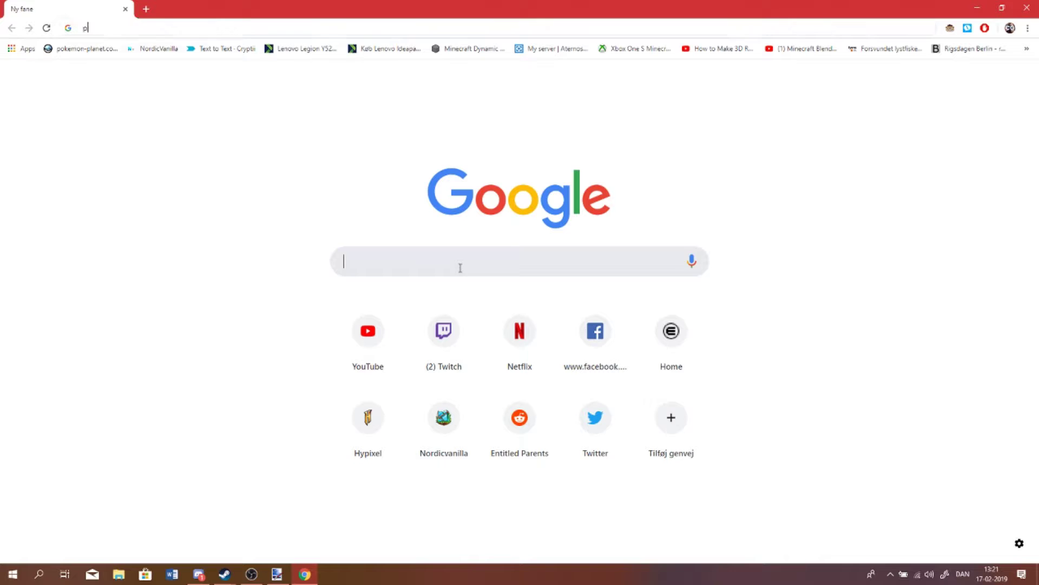
pyautogui.write('pexels')
pyautogui.press('Return')
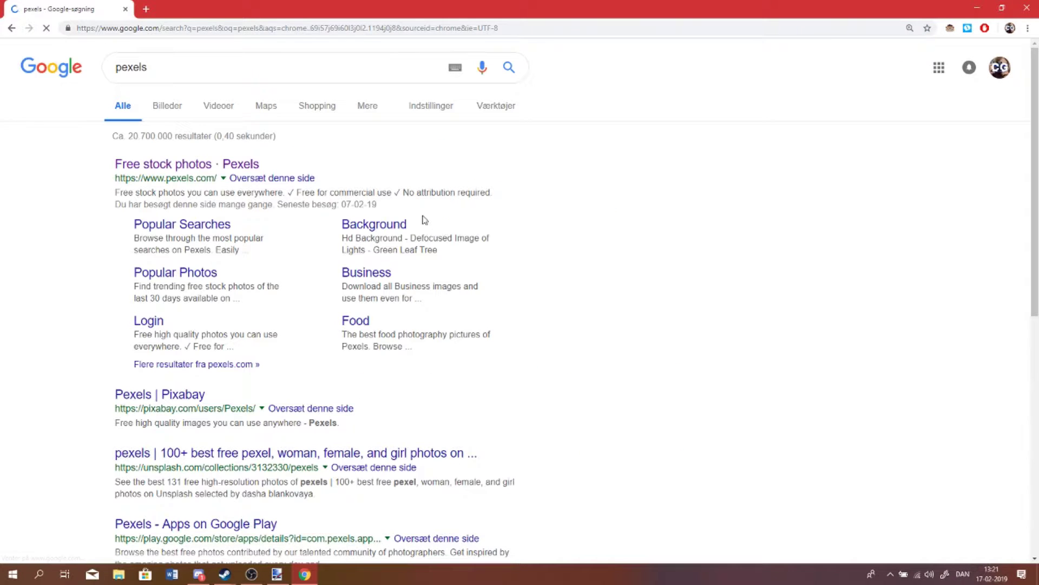
pyautogui.click(233, 166)
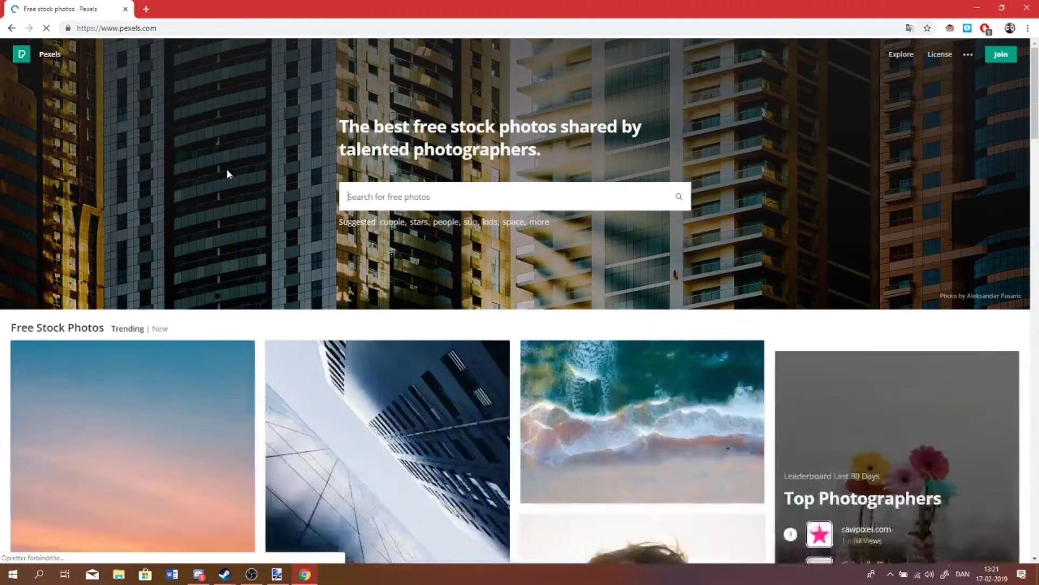
# Search Pexels for "Camera" and look through the first photos in the results
pyautogui.click(435, 195)
pyautogui.write('c')
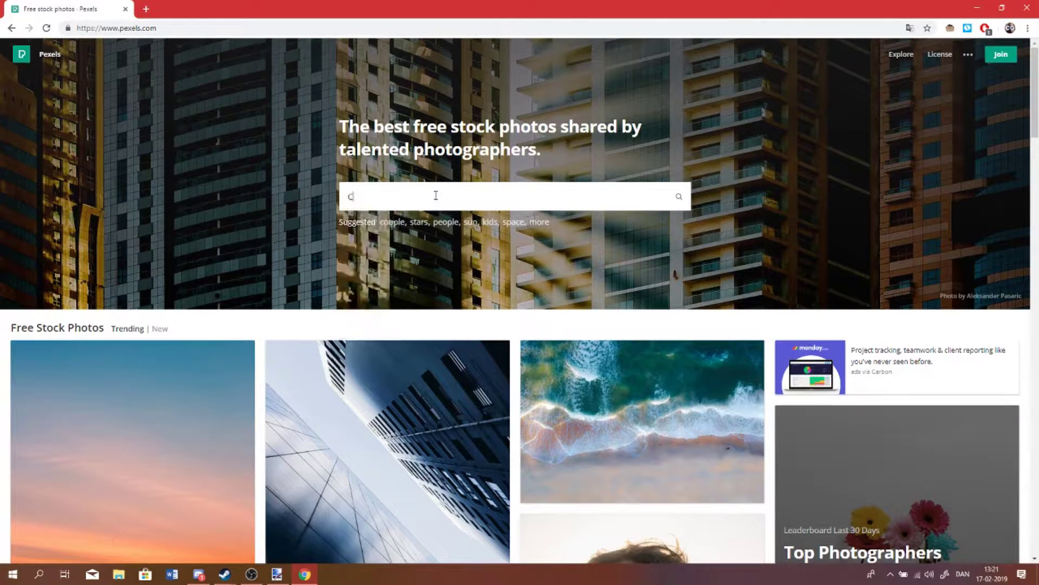
pyautogui.write('amera')
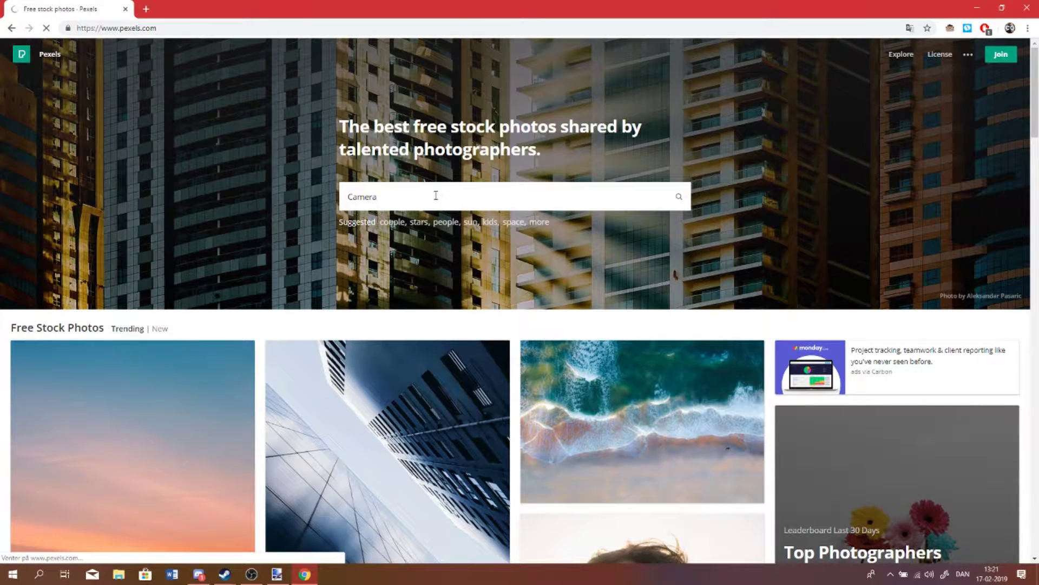
pyautogui.press('Return')
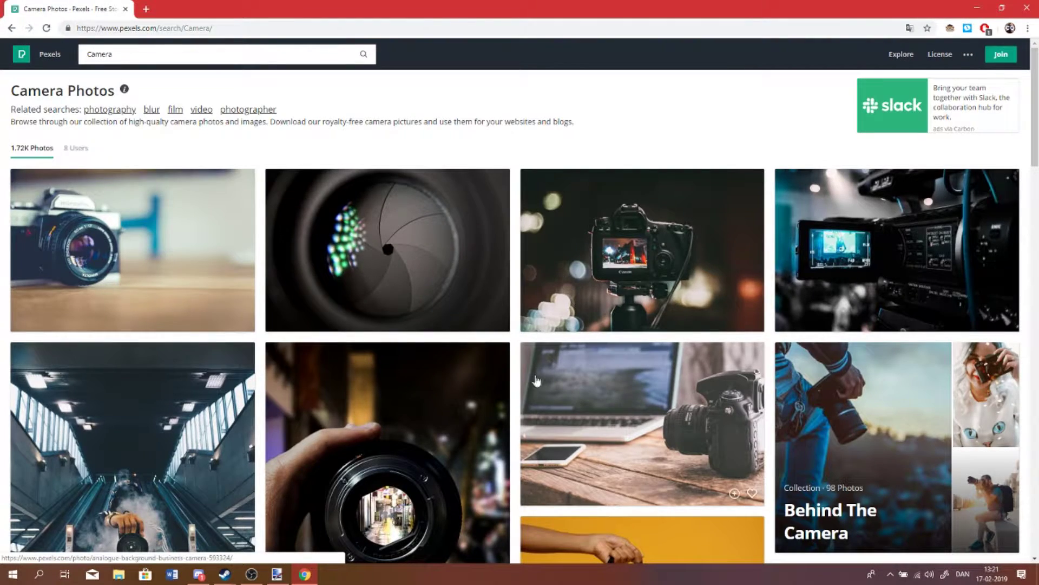
pyautogui.scroll(-1, 475, 368)
pyautogui.scroll(-2, 475, 367)
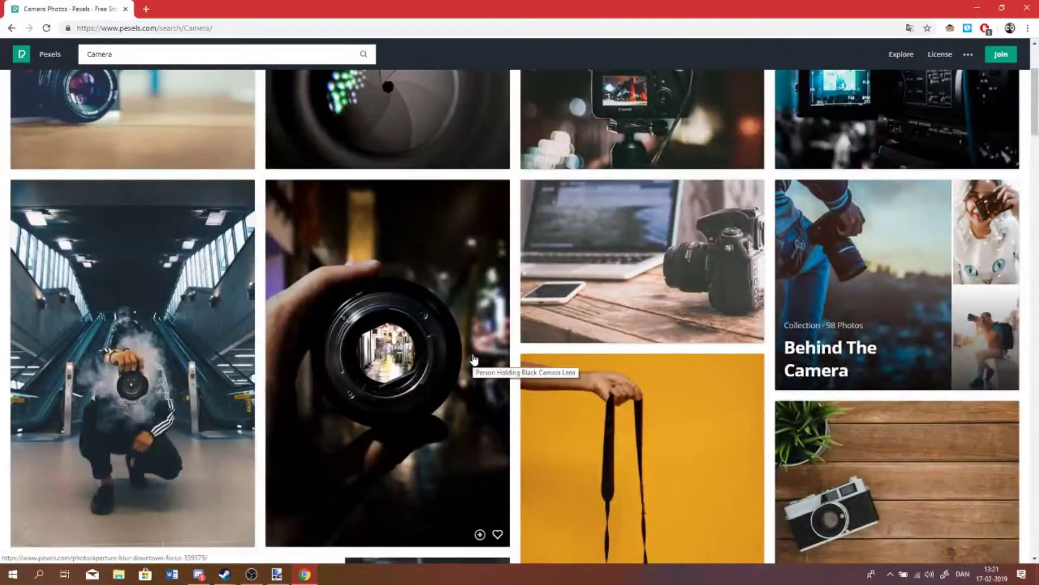
pyautogui.scroll(3, 476, 367)
pyautogui.scroll(-10, 438, 252)
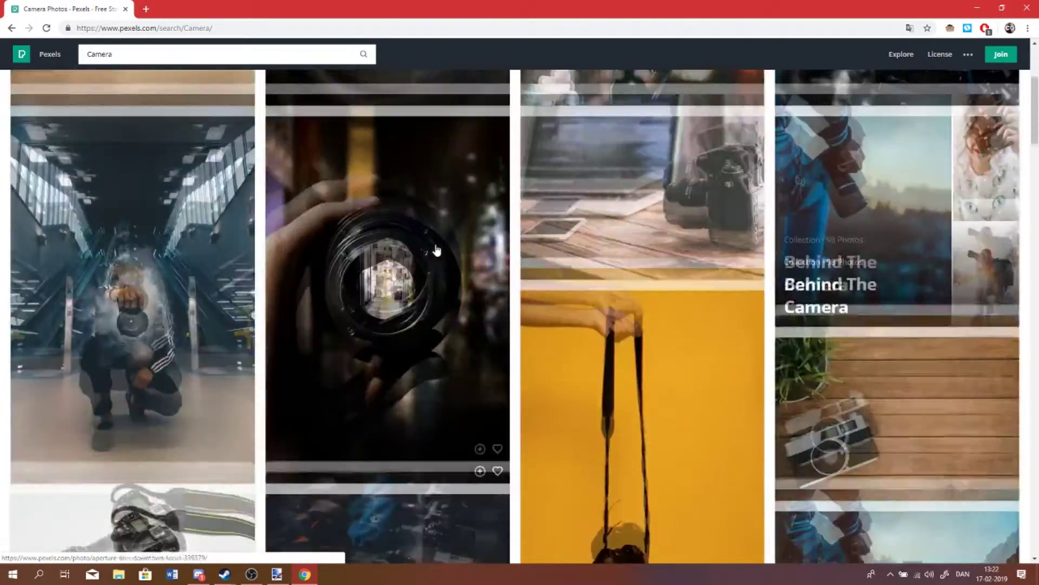
pyautogui.scroll(-2, 438, 248)
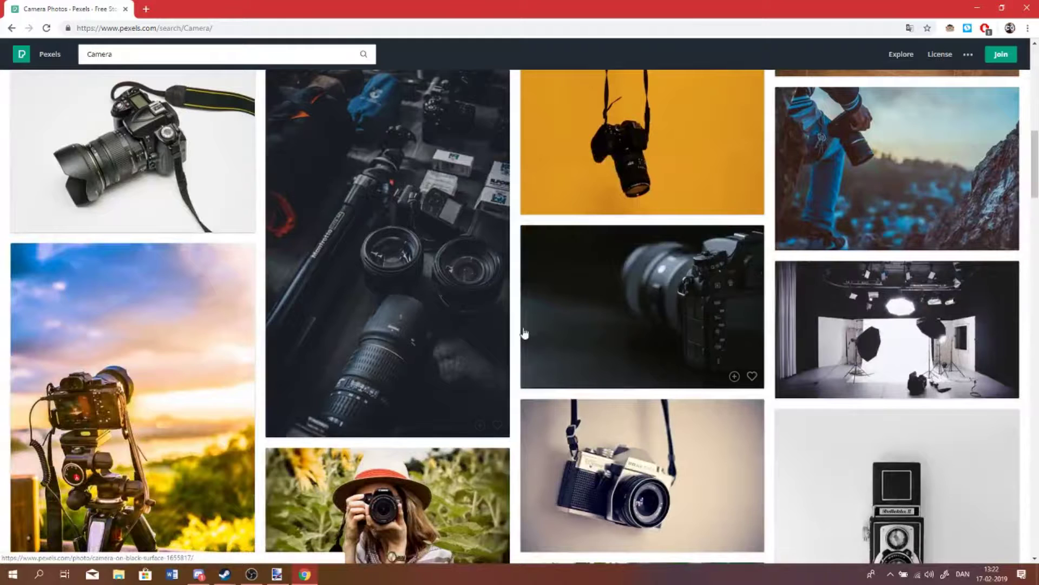
# Open the Pexels License page and skim it from the "Legal Simplicity" heading down to the restrictions and back
pyautogui.click(931, 56)
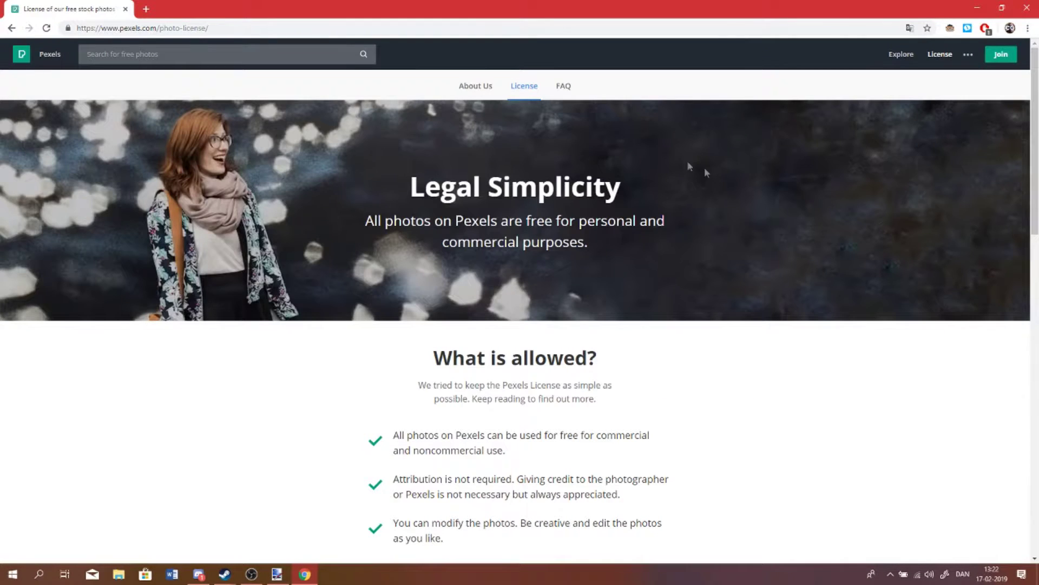
pyautogui.moveTo(404, 187); pyautogui.dragTo(684, 201)
pyautogui.click(680, 210)
pyautogui.scroll(-17, 537, 156)
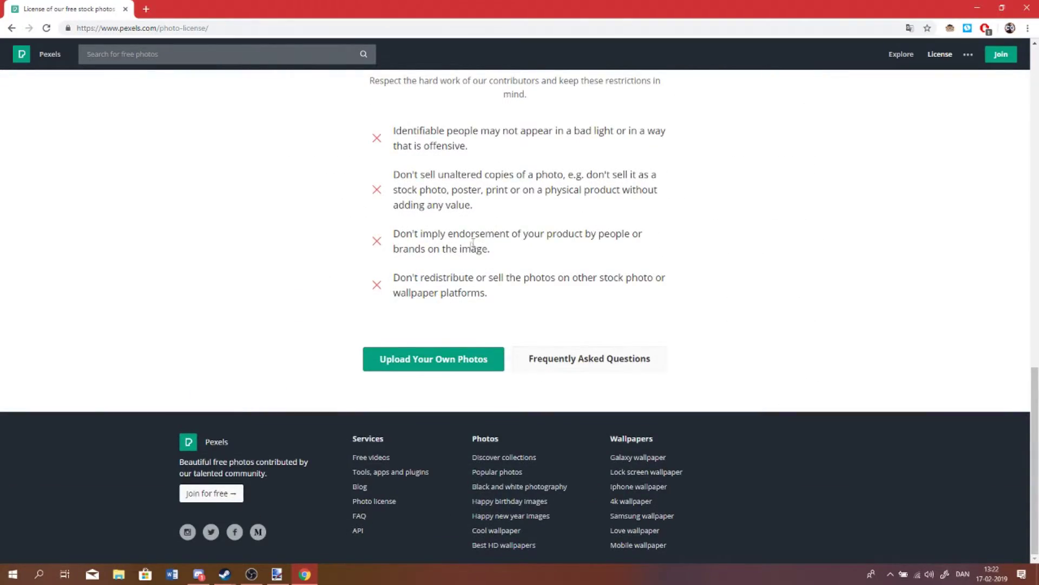
pyautogui.scroll(4, 471, 246)
pyautogui.scroll(9, 474, 247)
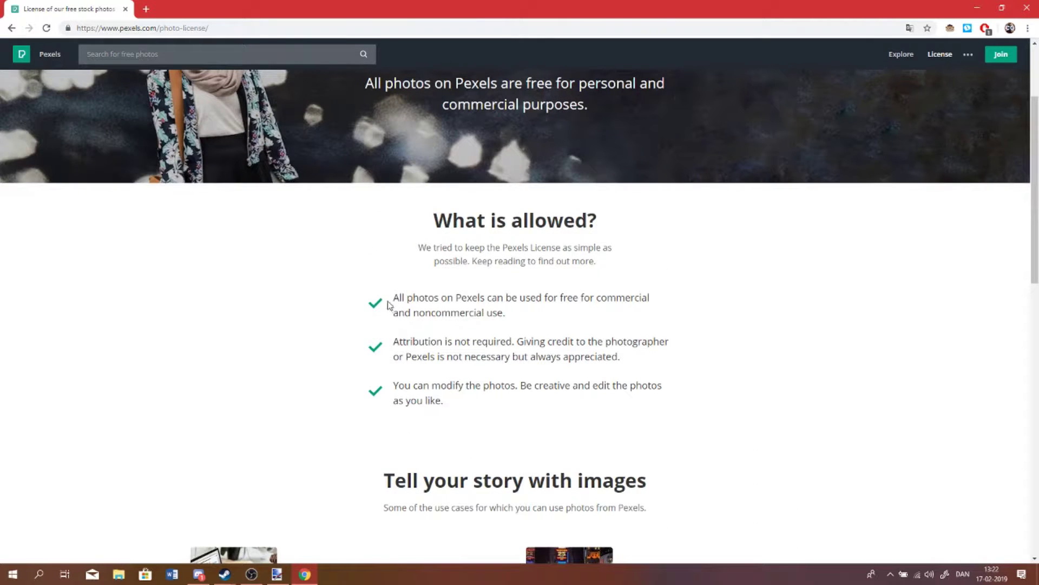
# Read each permission listed under "What is allowed?" on the license page, highlighting the text rule by rule
pyautogui.moveTo(389, 304); pyautogui.dragTo(642, 318)
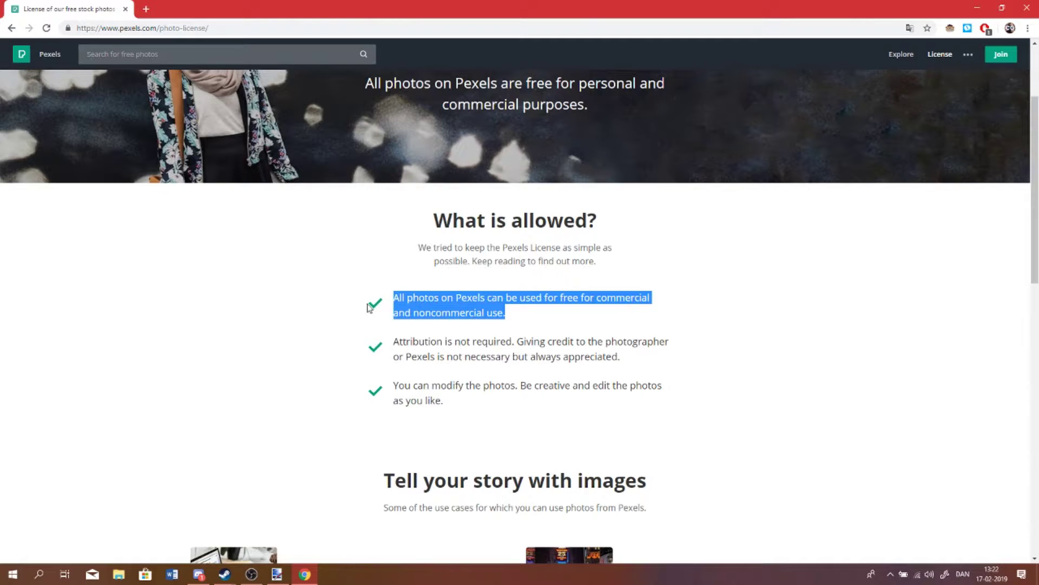
pyautogui.click(449, 319)
pyautogui.moveTo(394, 343); pyautogui.dragTo(650, 363)
pyautogui.click(649, 363)
pyautogui.moveTo(395, 386); pyautogui.dragTo(471, 406)
pyautogui.click(480, 406)
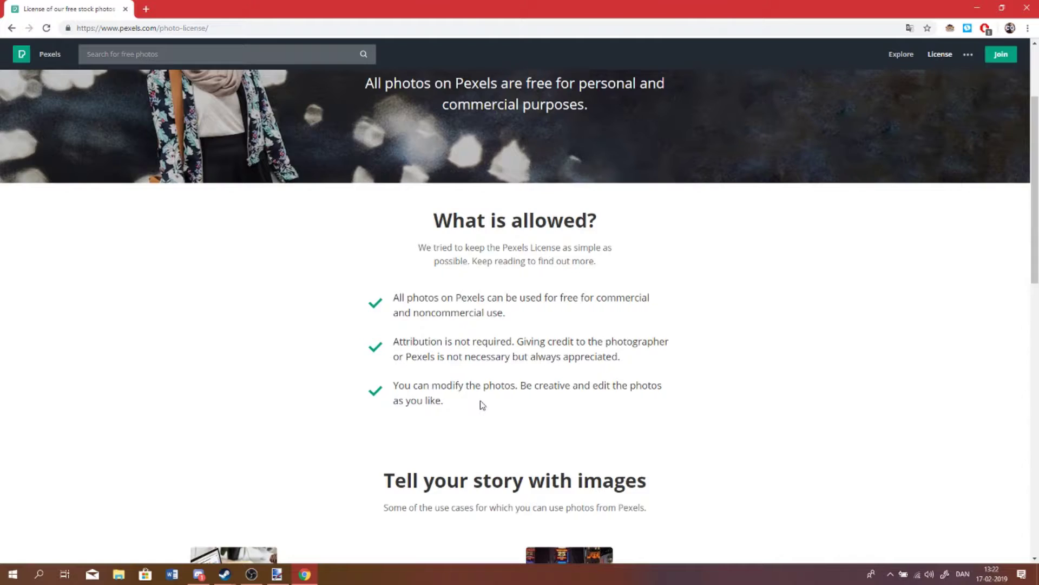
# Read each restriction listed under "What is not allowed?" on the license page, highlighting the text rule by rule
pyautogui.scroll(-4, 482, 404)
pyautogui.scroll(-6, 482, 404)
pyautogui.scroll(-3, 466, 380)
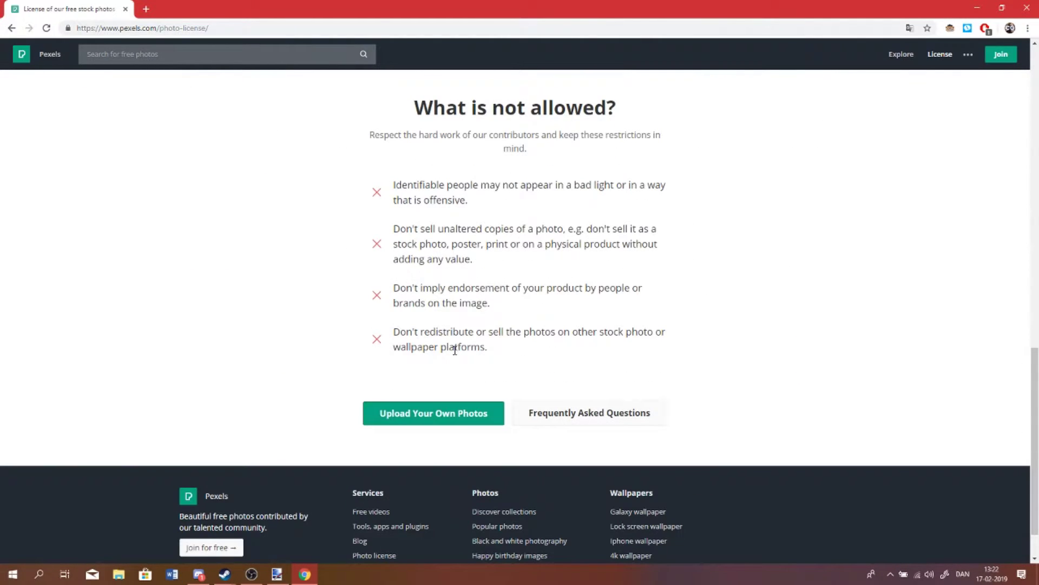
pyautogui.moveTo(393, 185); pyautogui.dragTo(480, 204)
pyautogui.click(438, 223)
pyautogui.moveTo(392, 228); pyautogui.dragTo(495, 265)
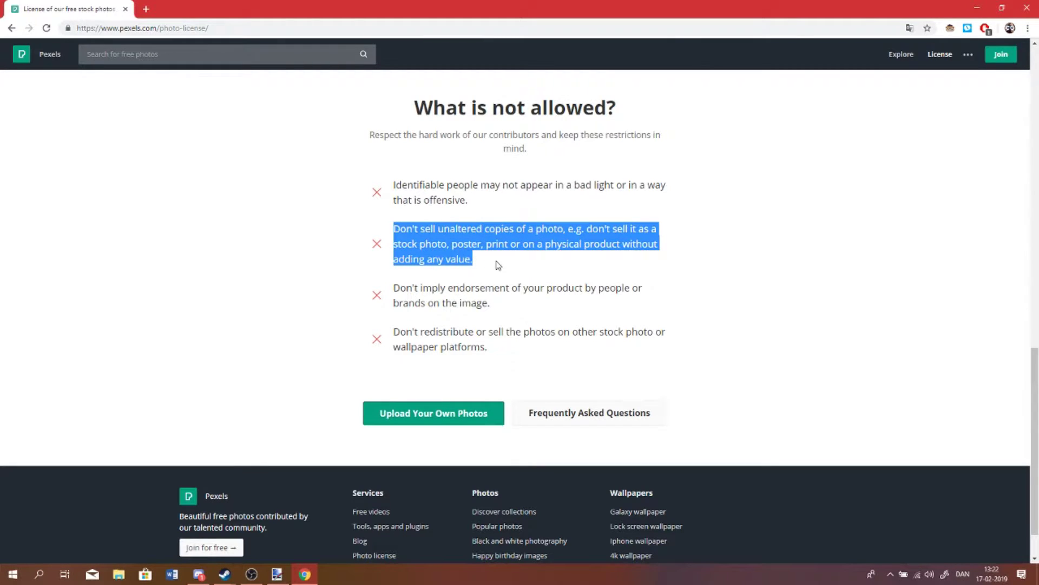
pyautogui.click(433, 278)
pyautogui.moveTo(388, 287); pyautogui.dragTo(531, 309)
pyautogui.click(531, 310)
pyautogui.moveTo(396, 331); pyautogui.dragTo(490, 347)
pyautogui.click(488, 347)
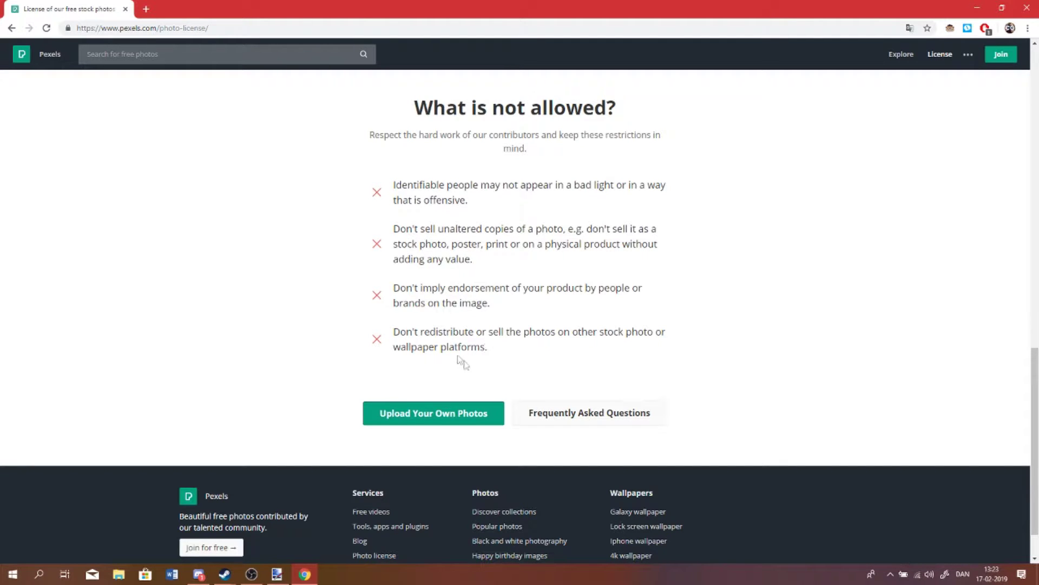
# Revisit the "What is allowed?" section of the license page and return to the Camera photo results
pyautogui.scroll(10, 459, 359)
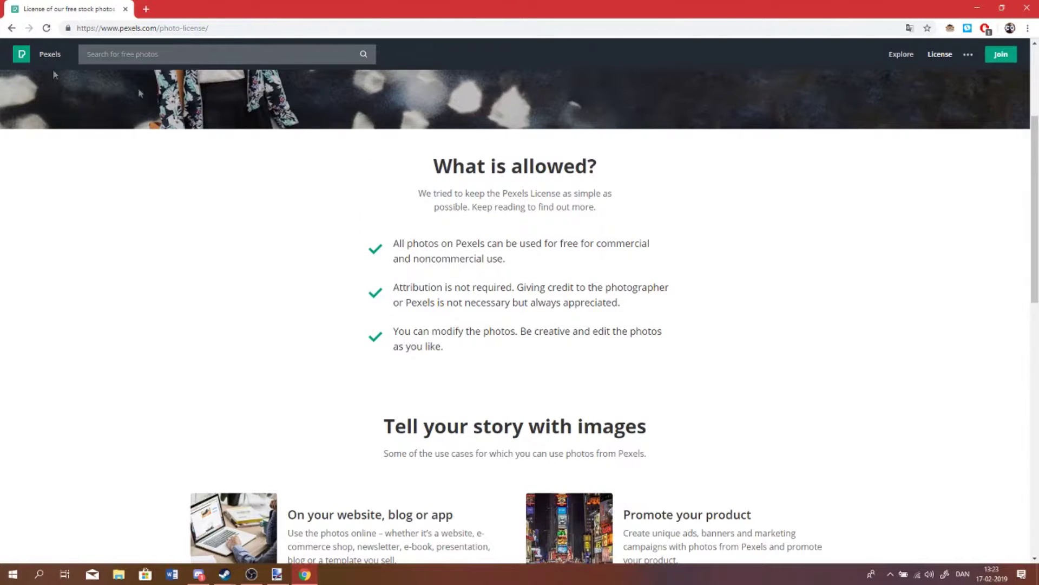
pyautogui.moveTo(388, 181); pyautogui.dragTo(636, 179)
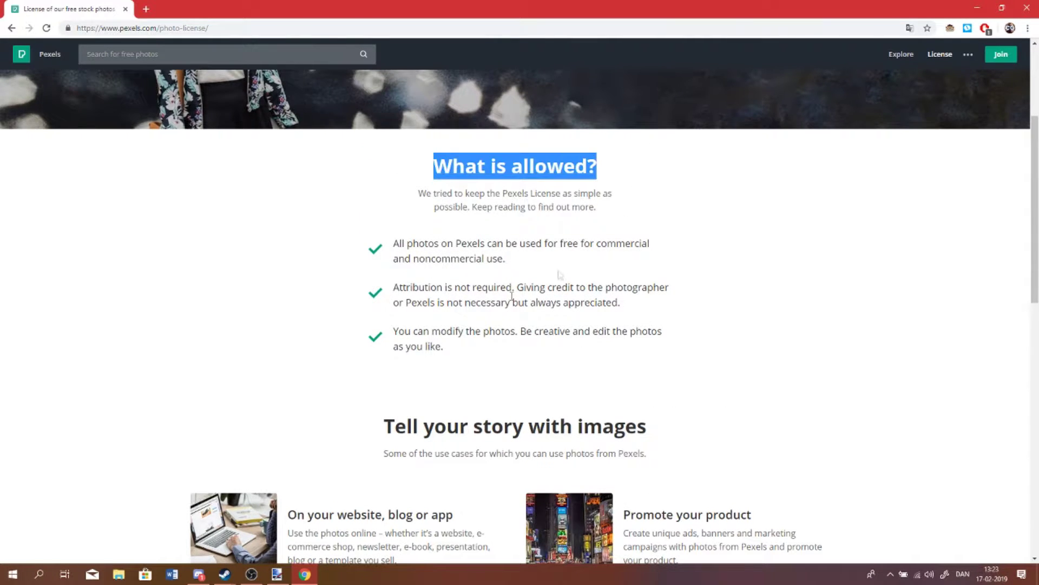
pyautogui.scroll(4, 560, 275)
pyautogui.click(550, 355)
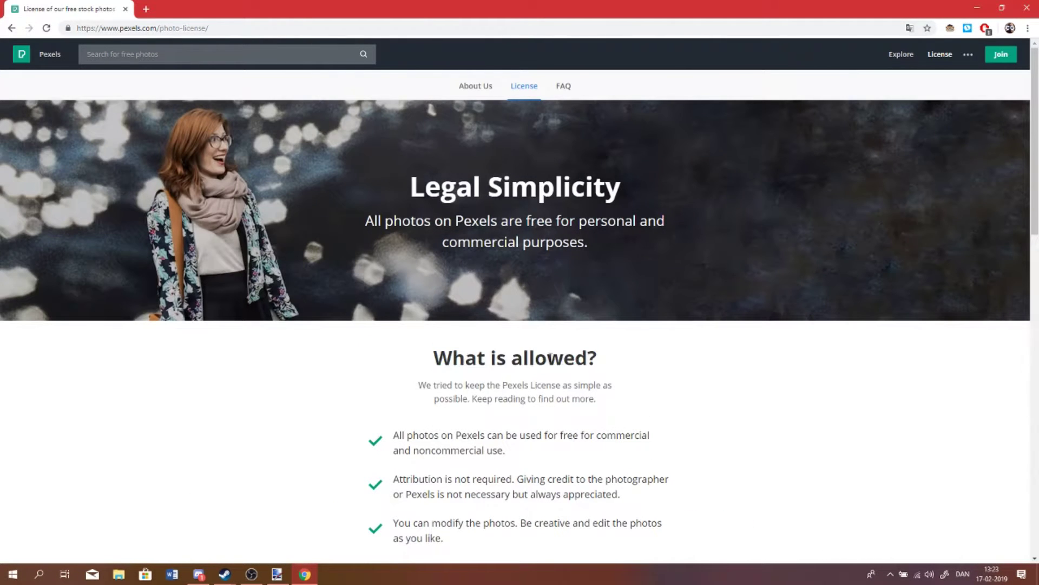
pyautogui.click(12, 28)
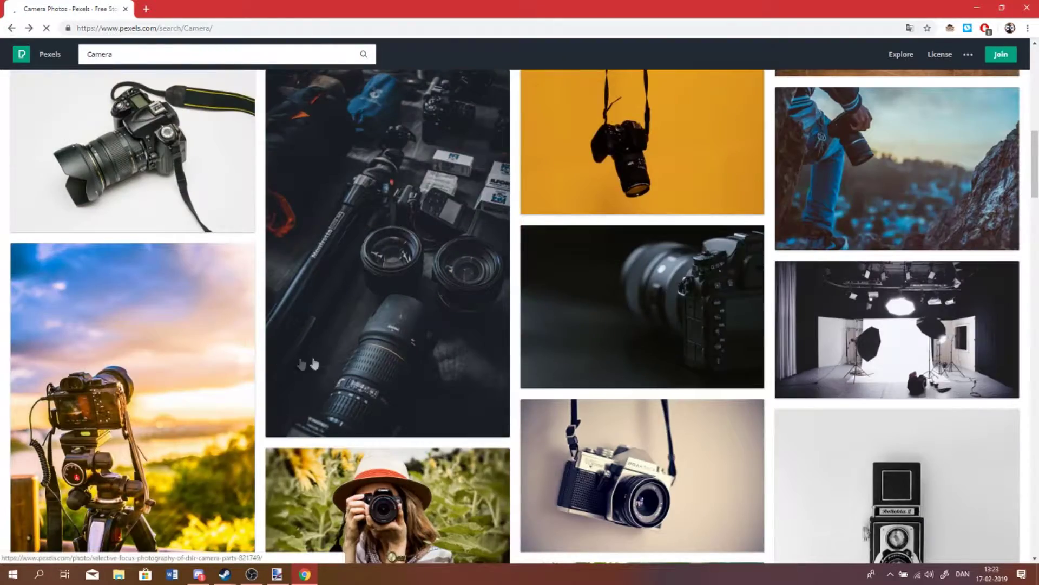
# Browse further through the Camera photo results for a picture that suits the circular cut-out
pyautogui.scroll(-3, 320, 339)
pyautogui.scroll(-3, 319, 339)
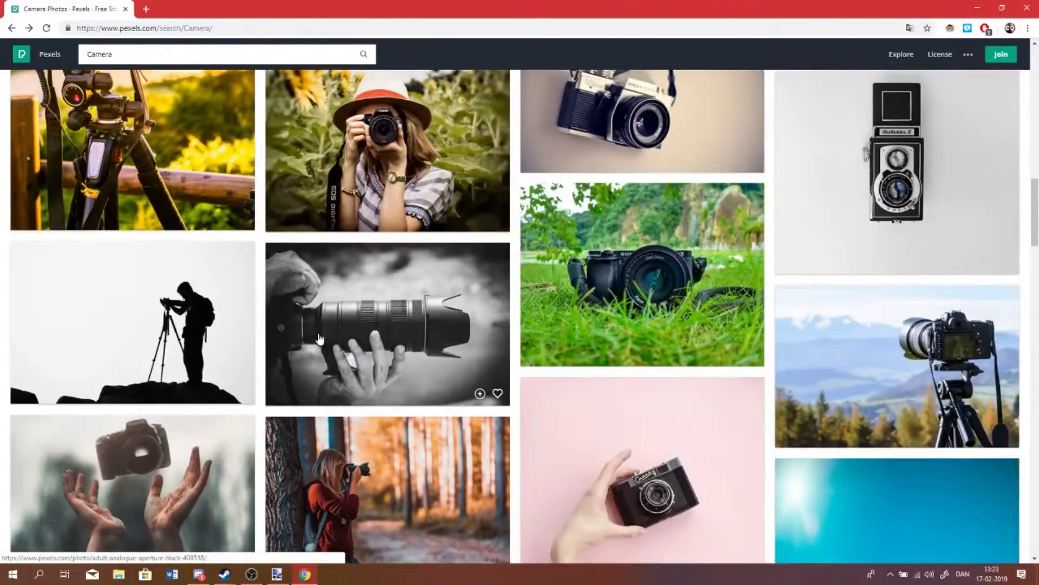
pyautogui.scroll(-10, 319, 338)
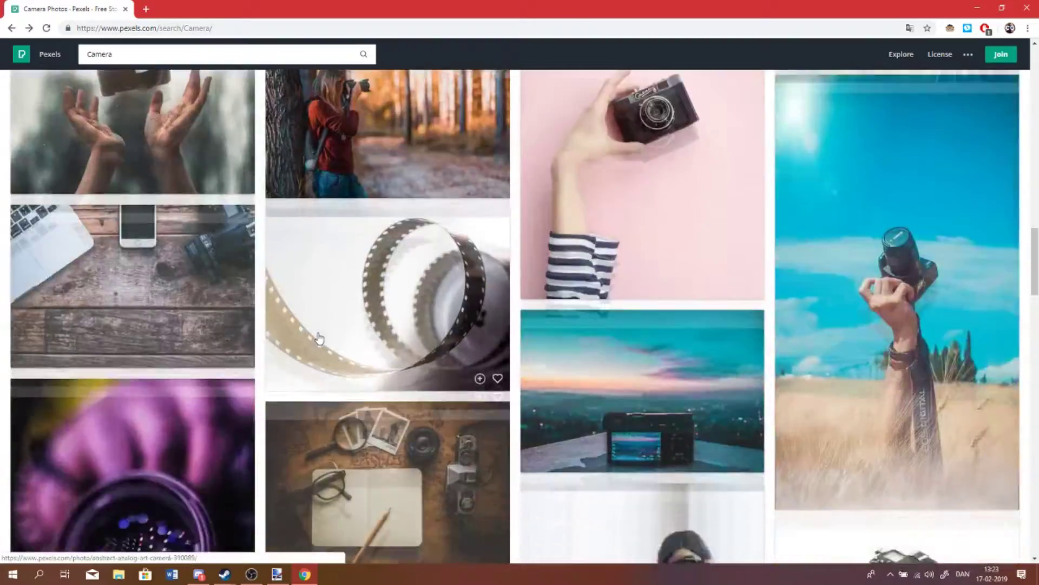
pyautogui.scroll(-10, 320, 338)
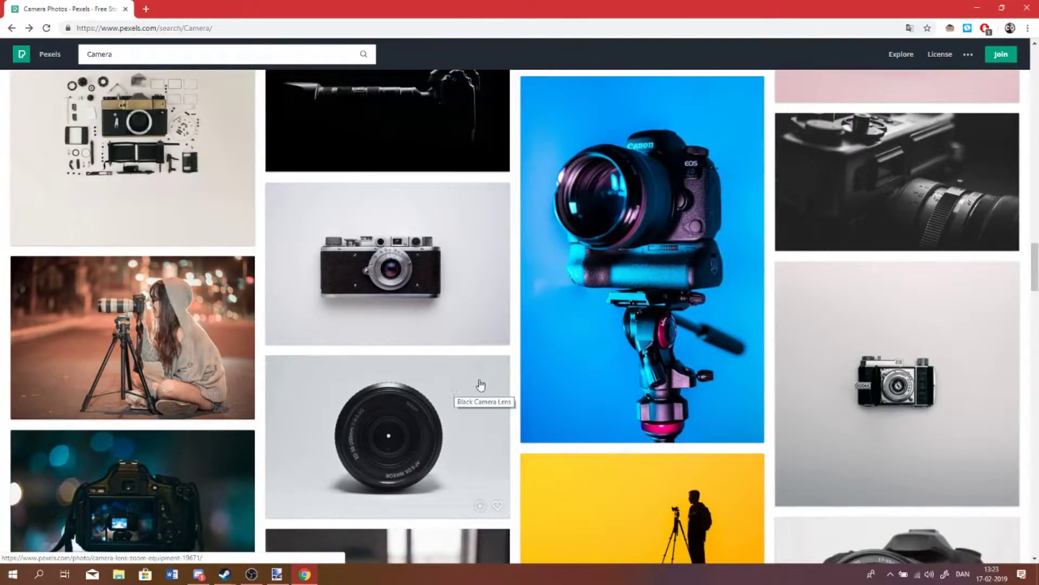
pyautogui.scroll(-11, 480, 384)
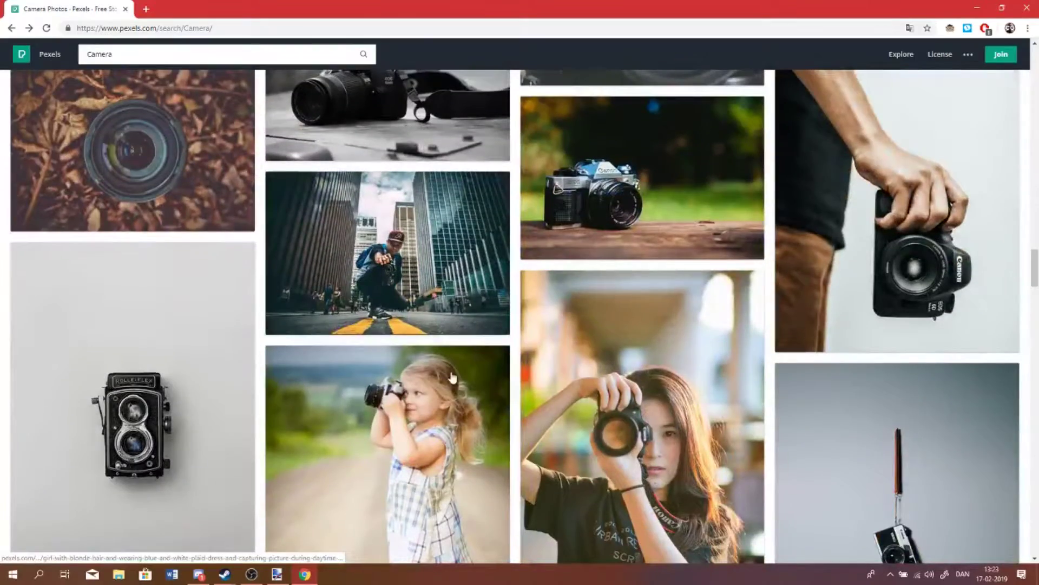
pyautogui.scroll(-8, 336, 422)
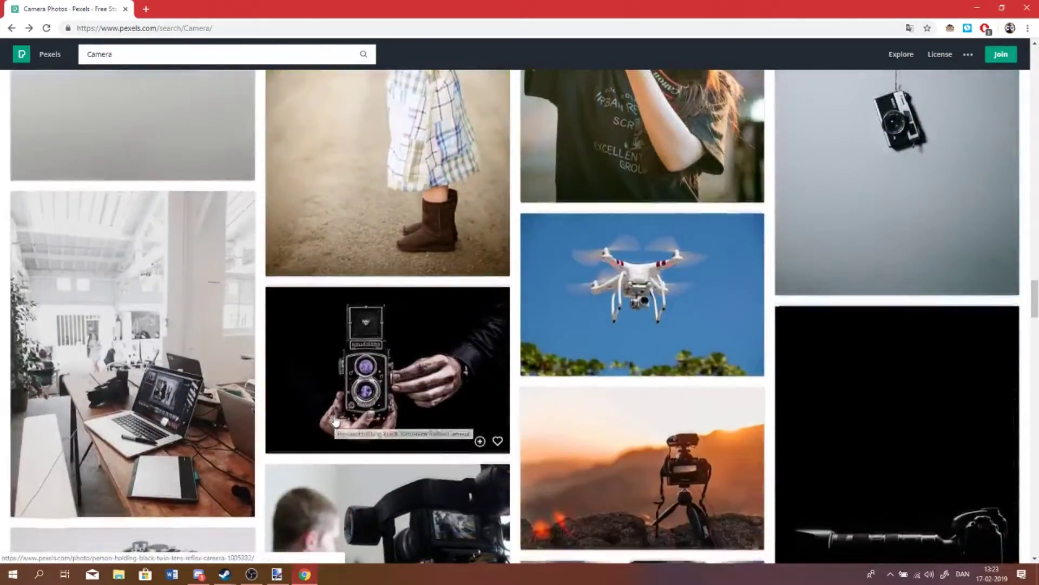
pyautogui.scroll(-2, 336, 422)
pyautogui.scroll(-8, 335, 422)
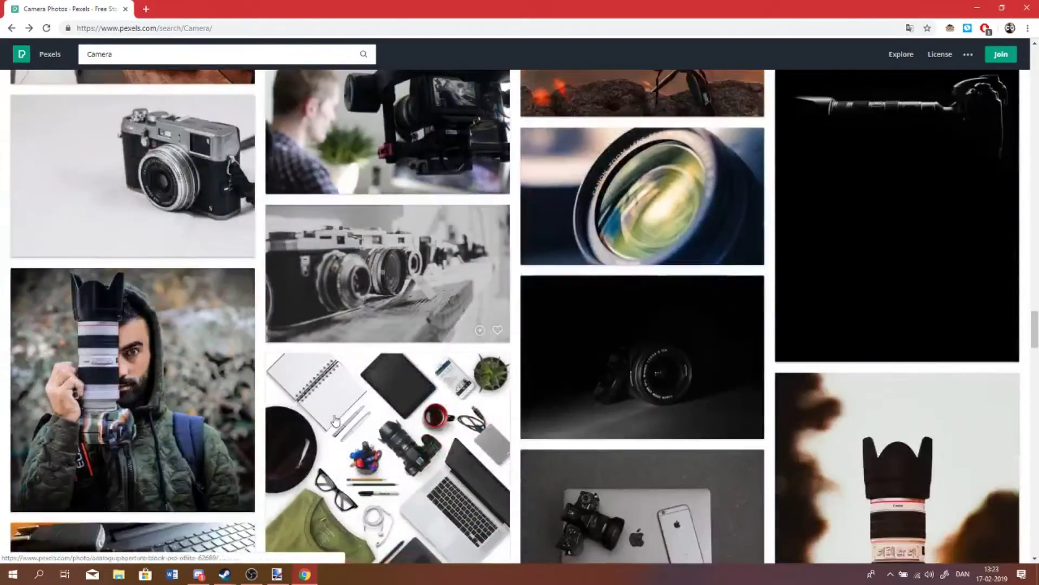
pyautogui.scroll(-2, 335, 421)
pyautogui.scroll(4, 156, 324)
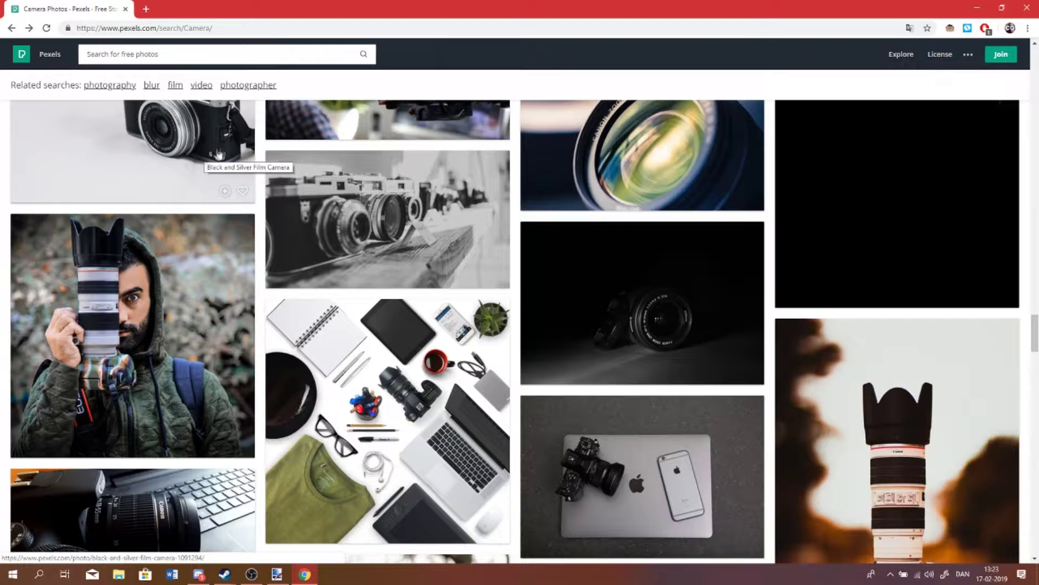
# Open the Creative Graphics page on Facebook in a new browser tab and look through its home page content
pyautogui.click(146, 9)
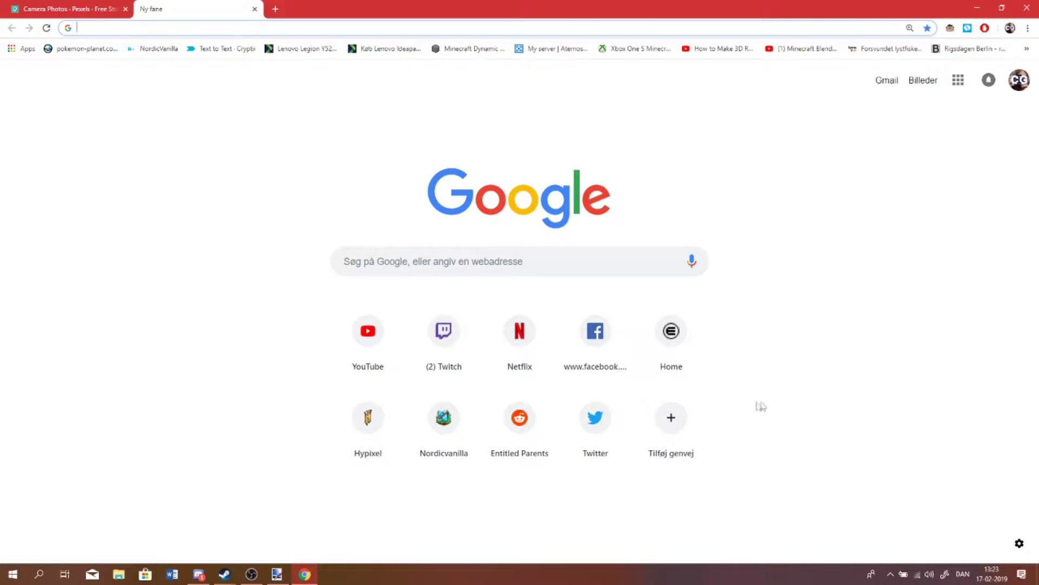
pyautogui.click(603, 331)
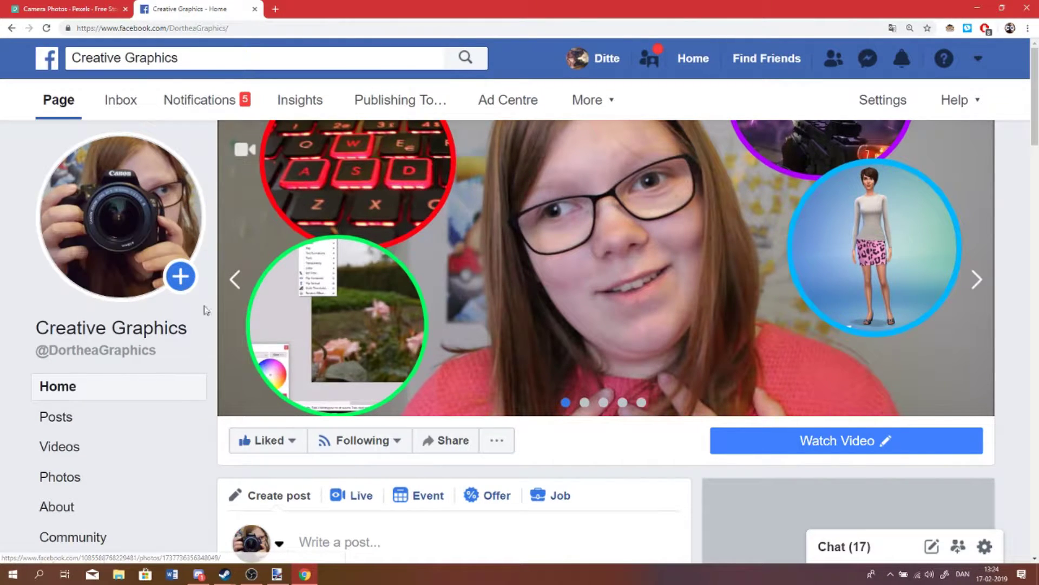
pyautogui.scroll(-12, 254, 420)
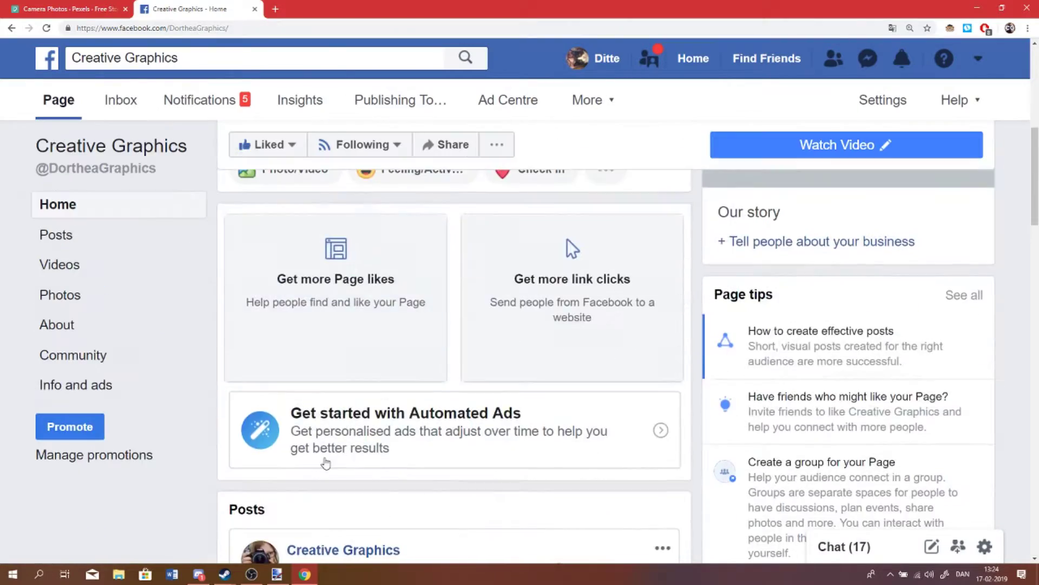
pyautogui.scroll(-2, 359, 433)
pyautogui.scroll(12, 184, 319)
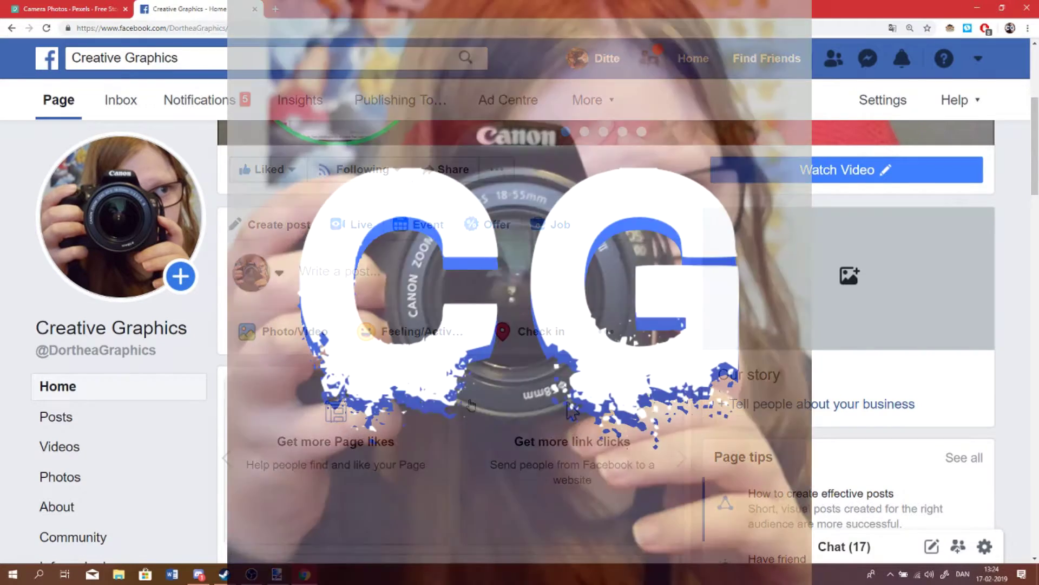
pyautogui.scroll(-3, 224, 306)
pyautogui.scroll(-4, 903, 347)
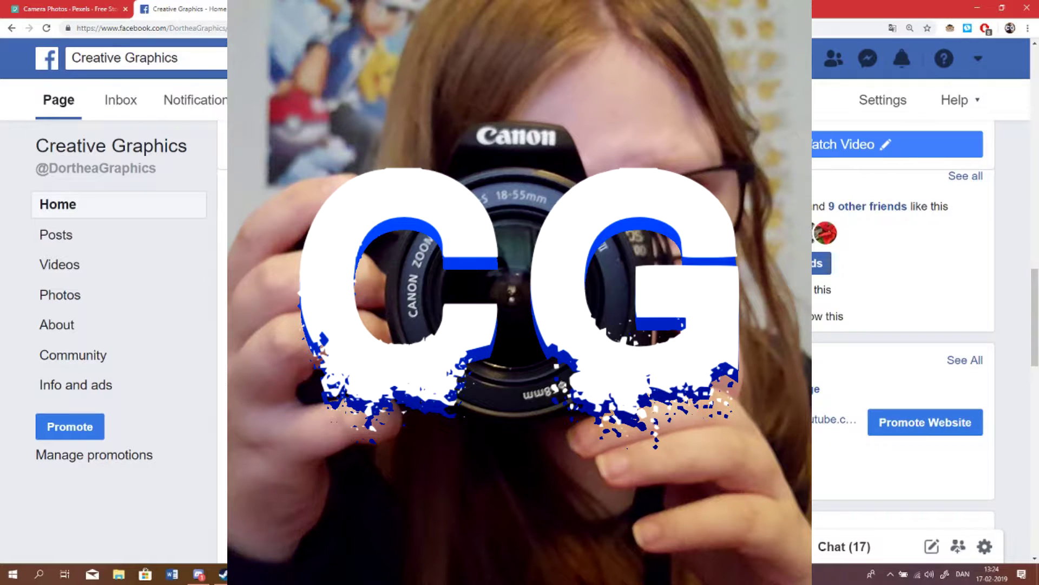
pyautogui.scroll(-3, 903, 341)
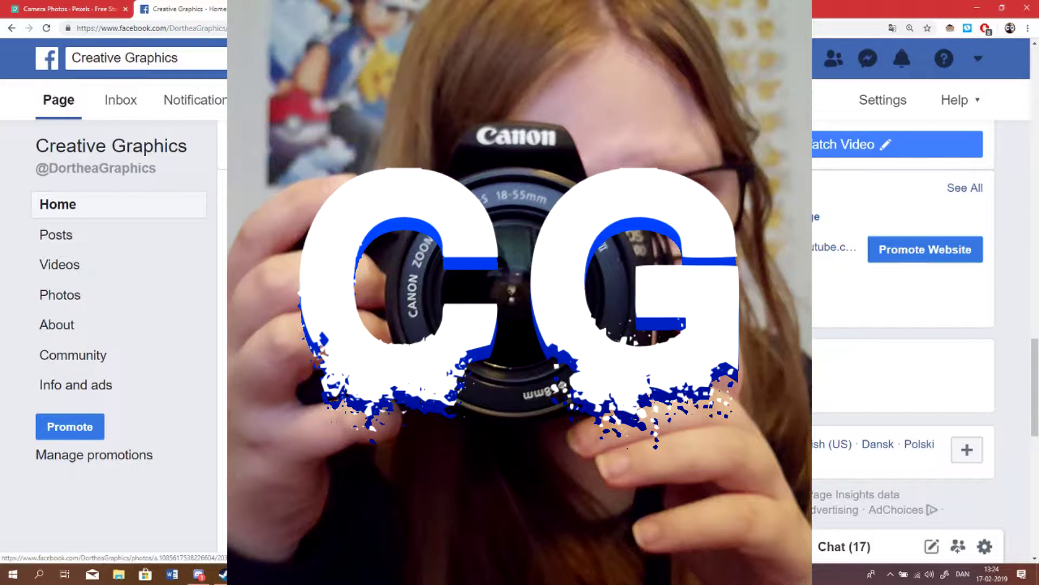
pyautogui.scroll(-3, 520, 324)
pyautogui.scroll(-2, 519, 325)
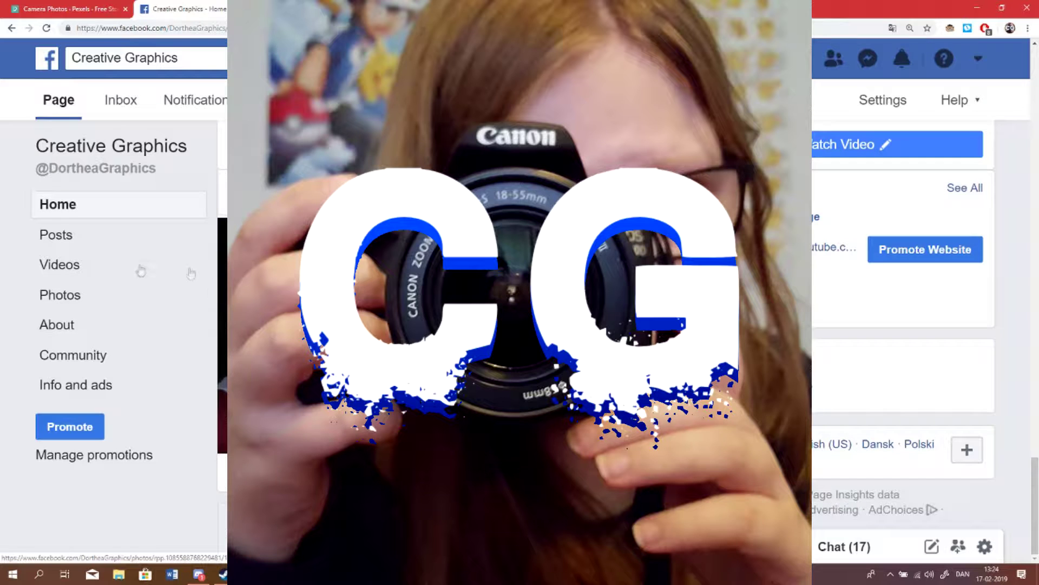
pyautogui.scroll(5, 178, 275)
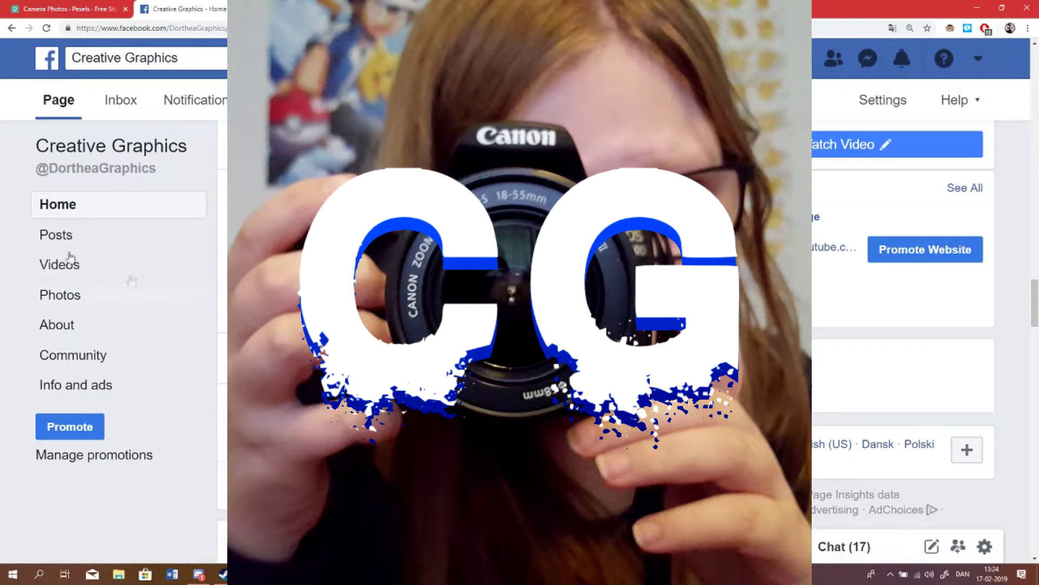
# Open the Timeline Photos album from the photos of the Creative Graphics page
pyautogui.click(87, 305)
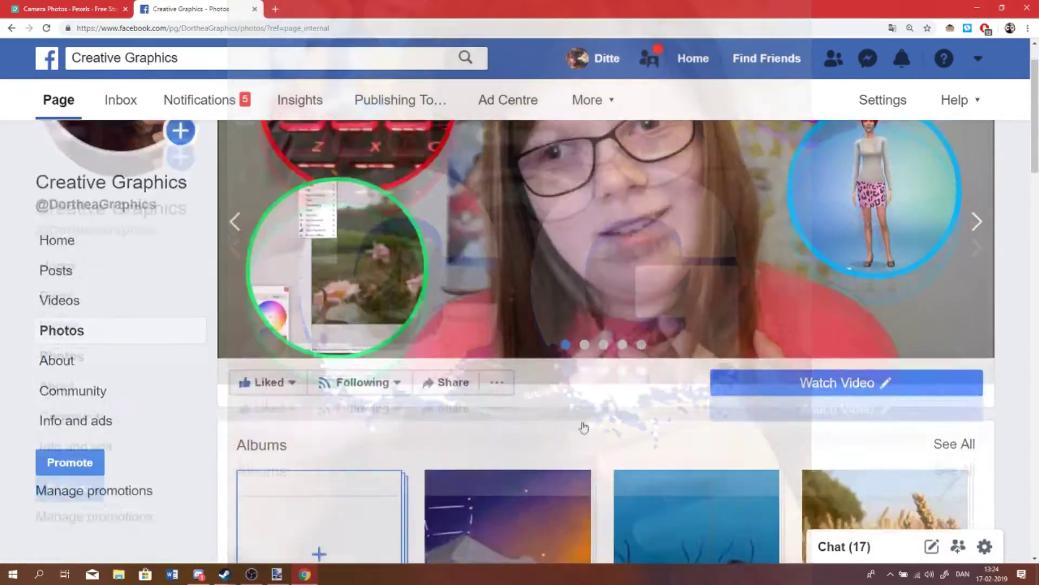
pyautogui.scroll(-5, 573, 417)
pyautogui.scroll(3, 534, 383)
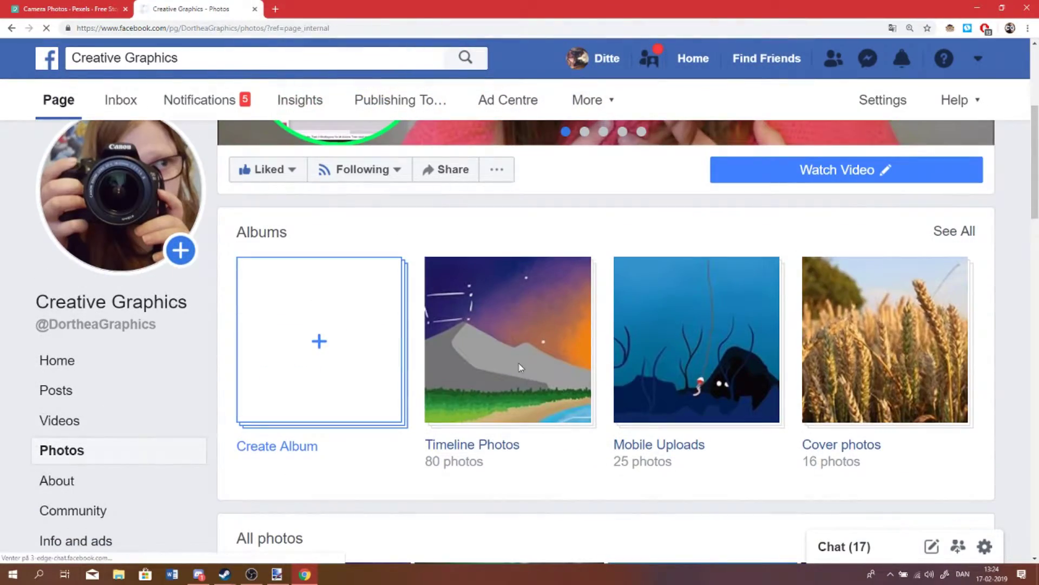
pyautogui.click(519, 367)
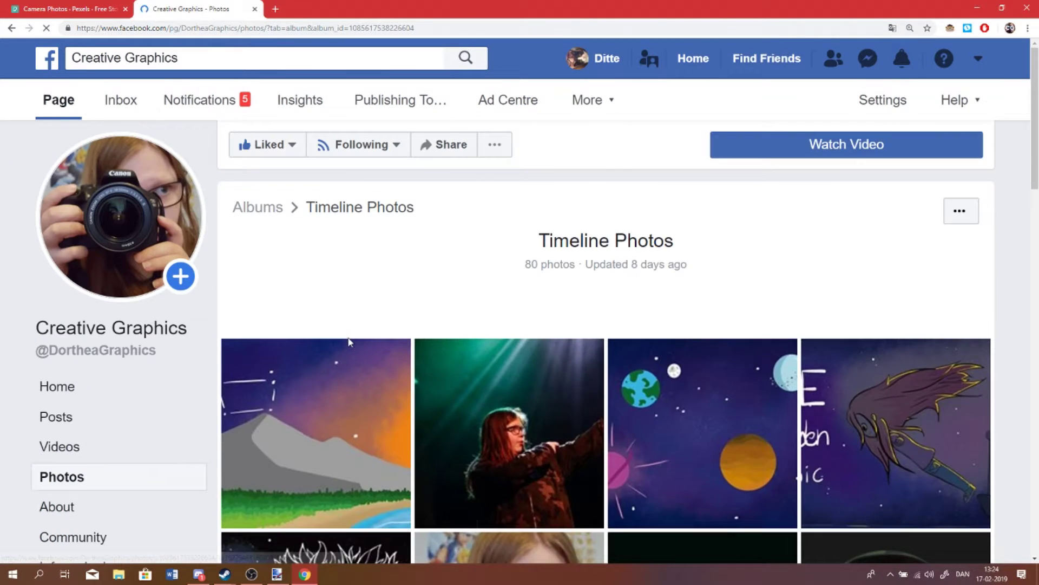
# Browse the Timeline Photos album for a picture that suits the circular cut-out
pyautogui.scroll(-3, 348, 341)
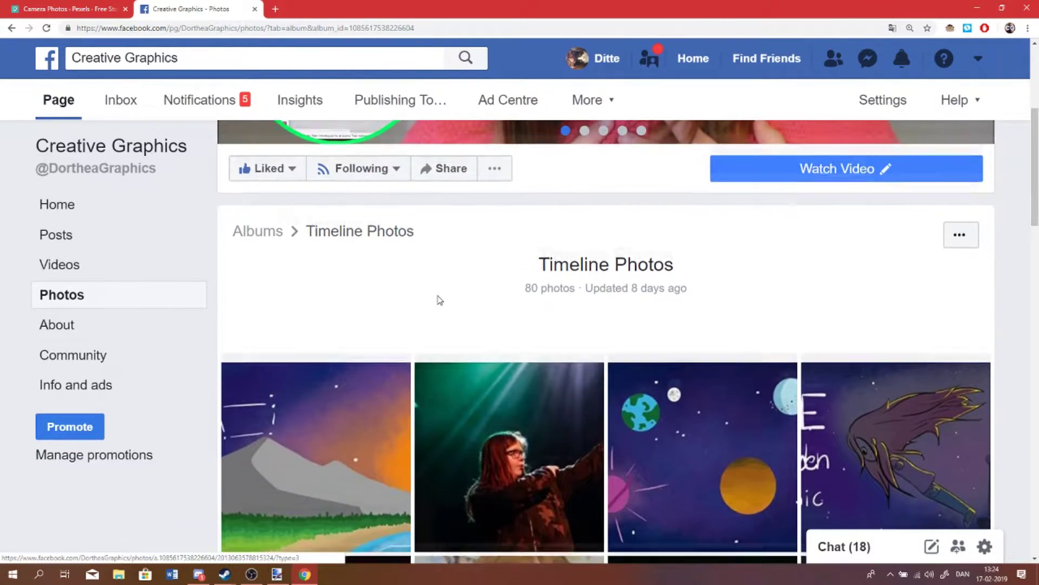
pyautogui.scroll(-1, 437, 301)
pyautogui.scroll(-4, 439, 301)
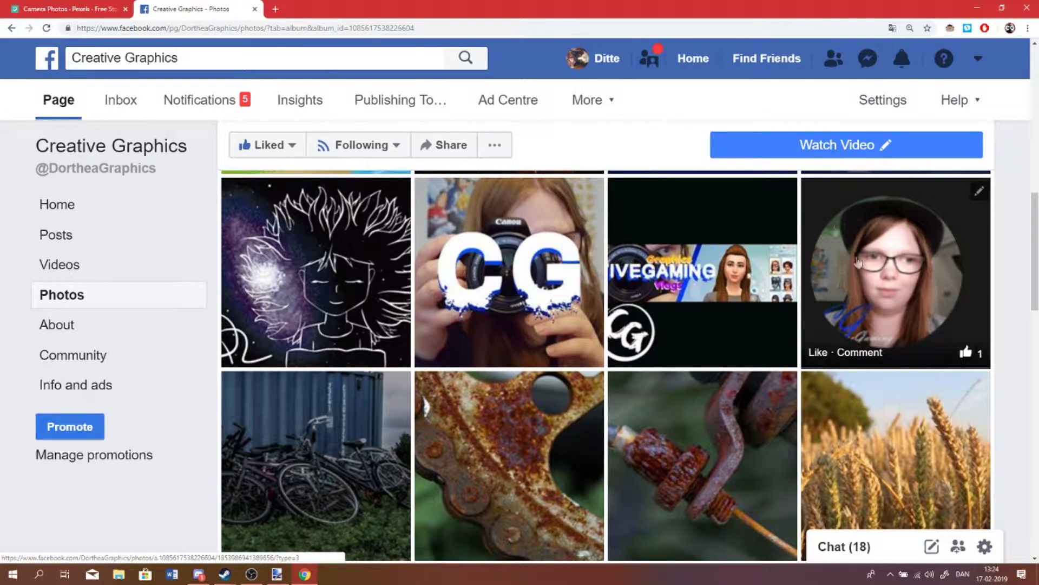
pyautogui.scroll(-9, 511, 267)
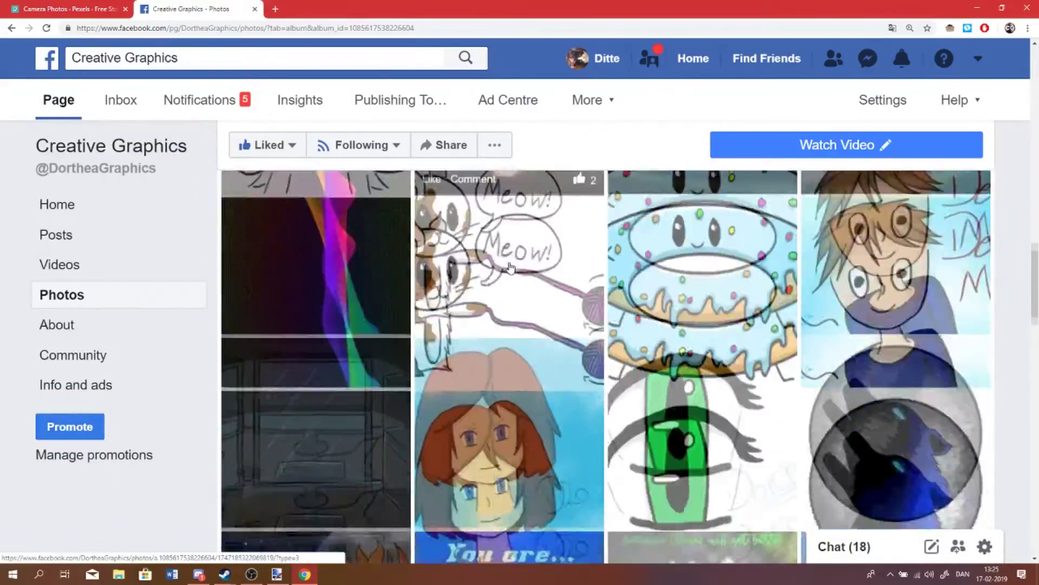
pyautogui.scroll(-12, 511, 267)
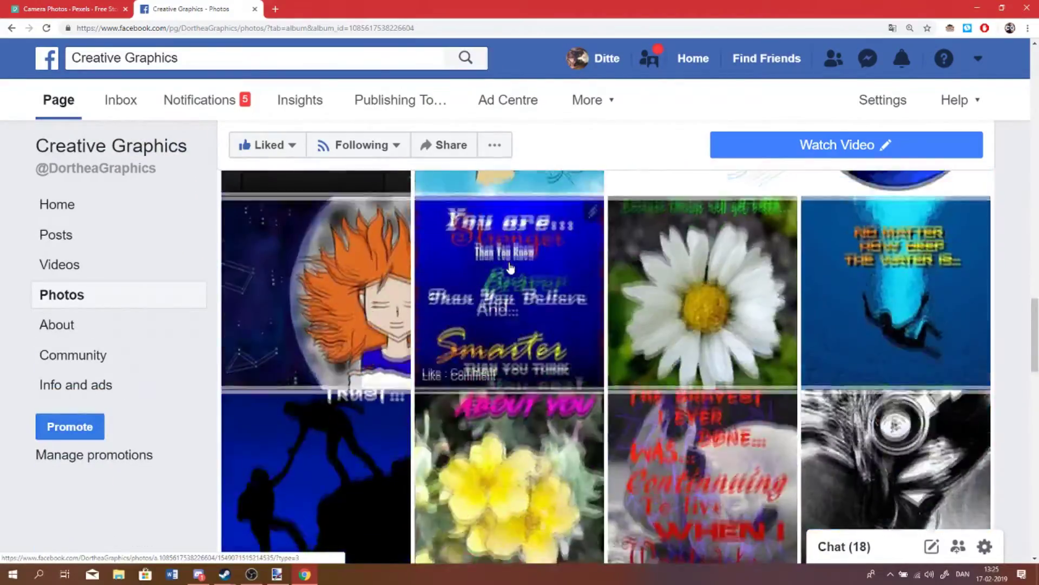
pyautogui.scroll(-10, 510, 267)
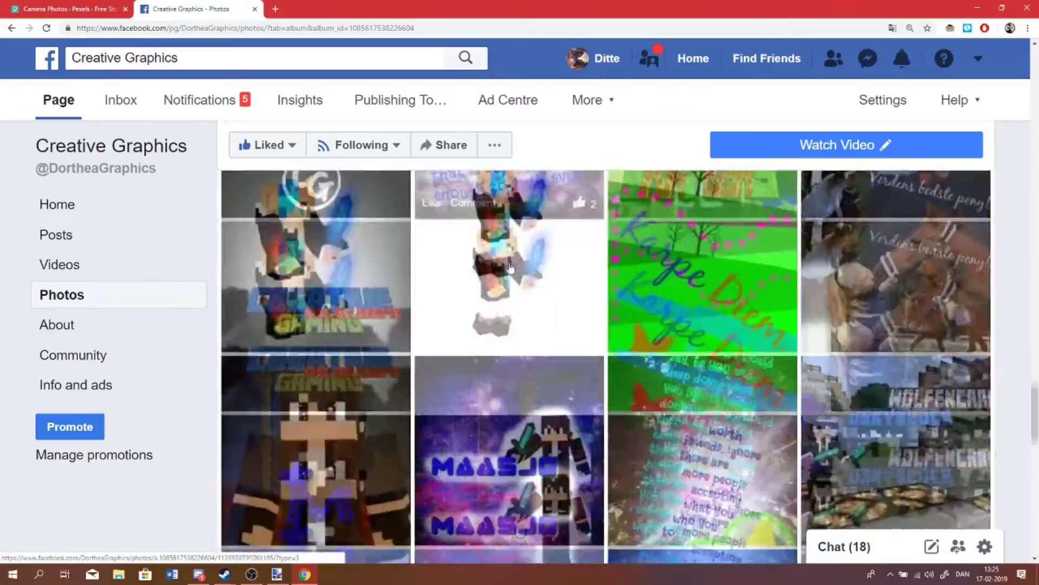
pyautogui.scroll(-3, 510, 267)
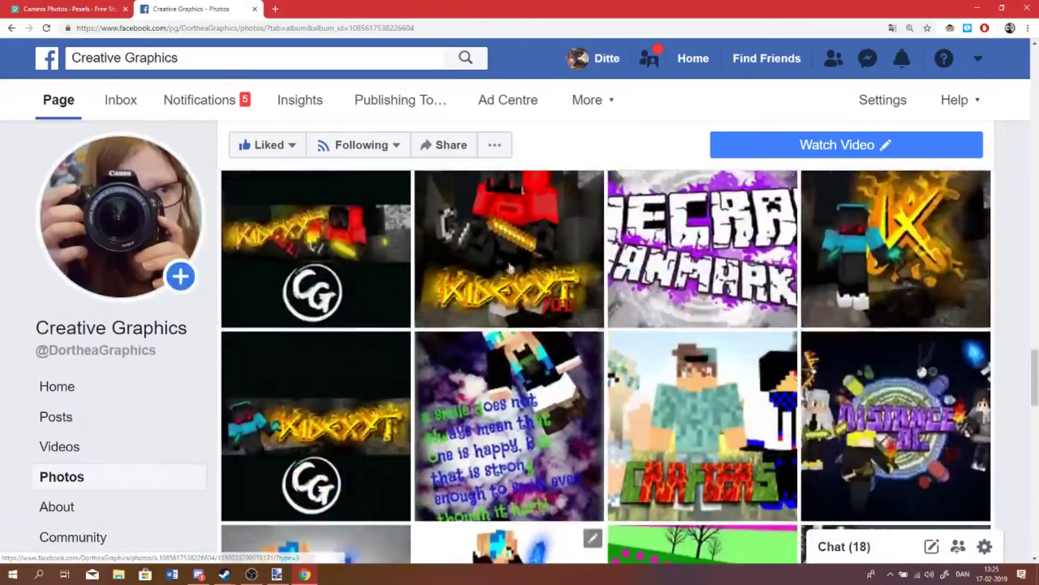
pyautogui.scroll(-6, 511, 267)
pyautogui.scroll(10, 511, 269)
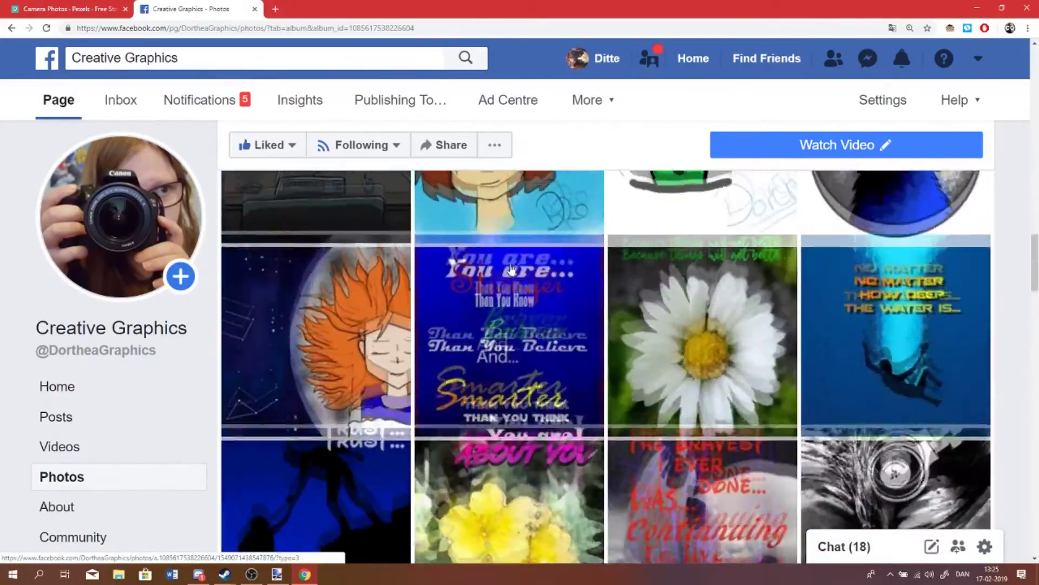
pyautogui.scroll(8, 510, 267)
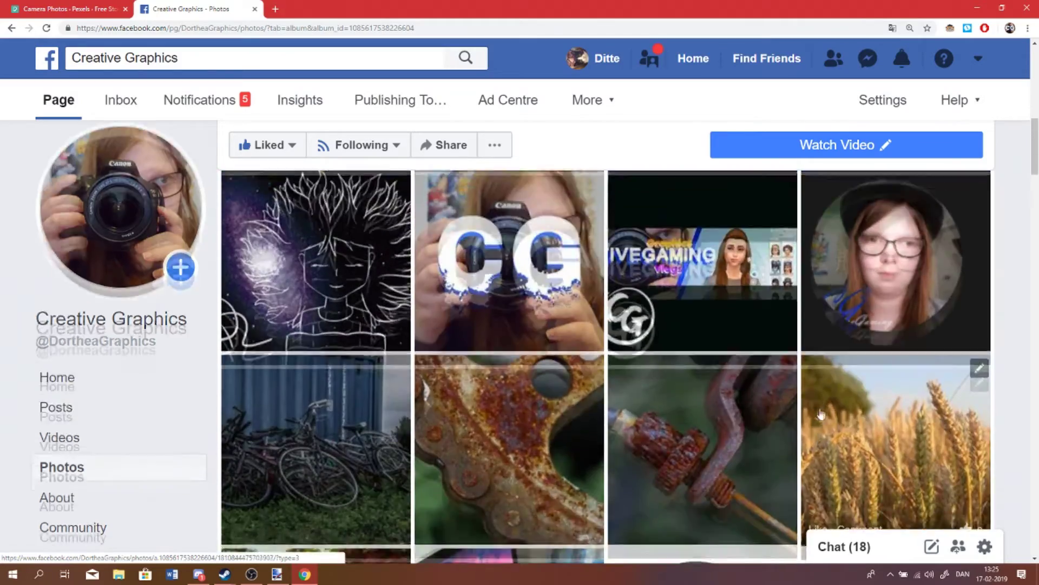
# Open the wheat field photo from the album and copy the image to the clipboard
pyautogui.scroll(-3, 820, 414)
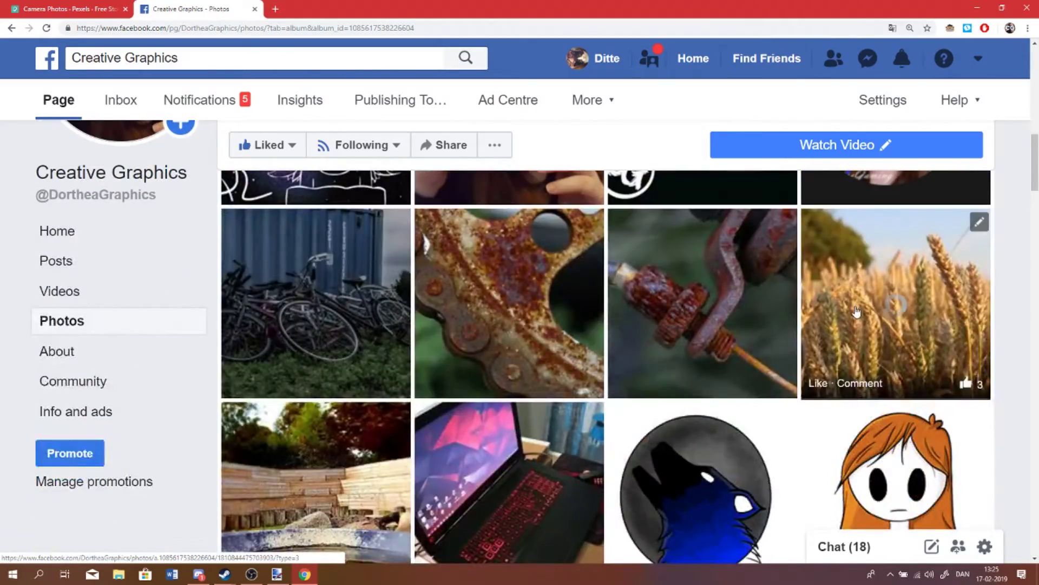
pyautogui.click(857, 311)
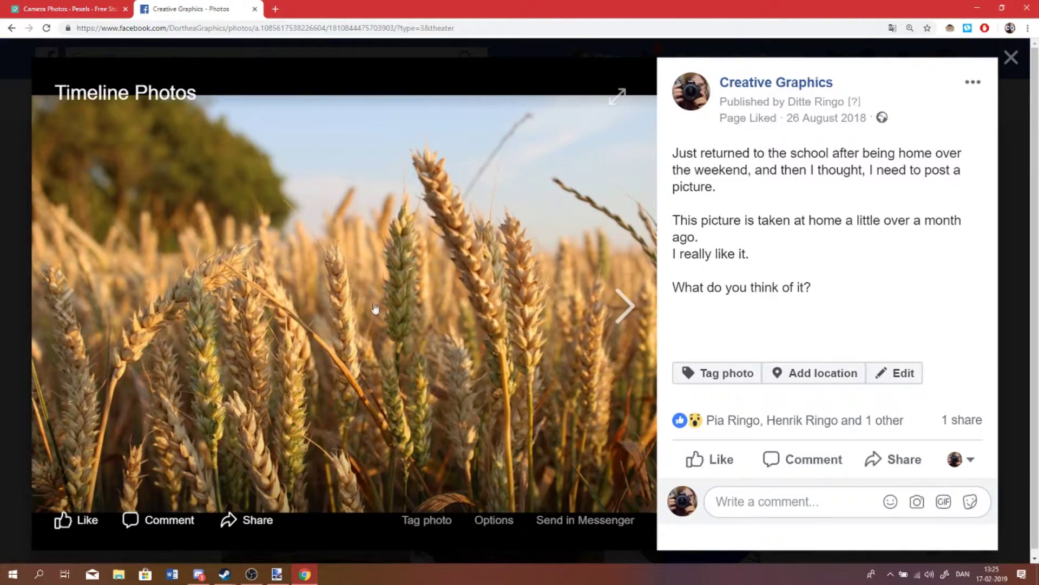
pyautogui.rightClick(375, 307)
pyautogui.click(413, 336)
# Switch to paint.net and paste the wheat photo onto Lag 3, keeping the current canvas size
pyautogui.click(277, 574)
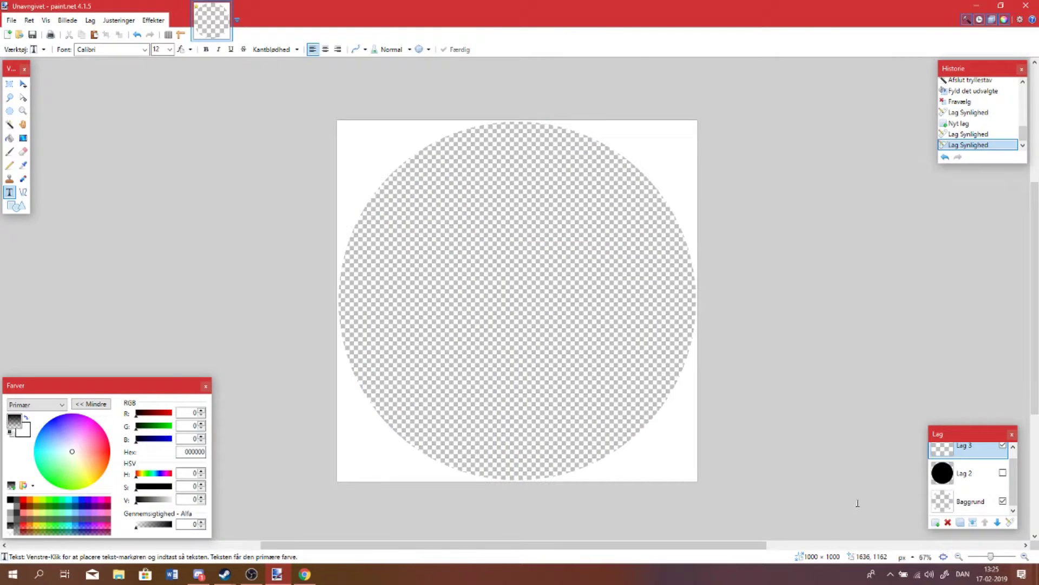
pyautogui.hotkey('ctrl', 'v')
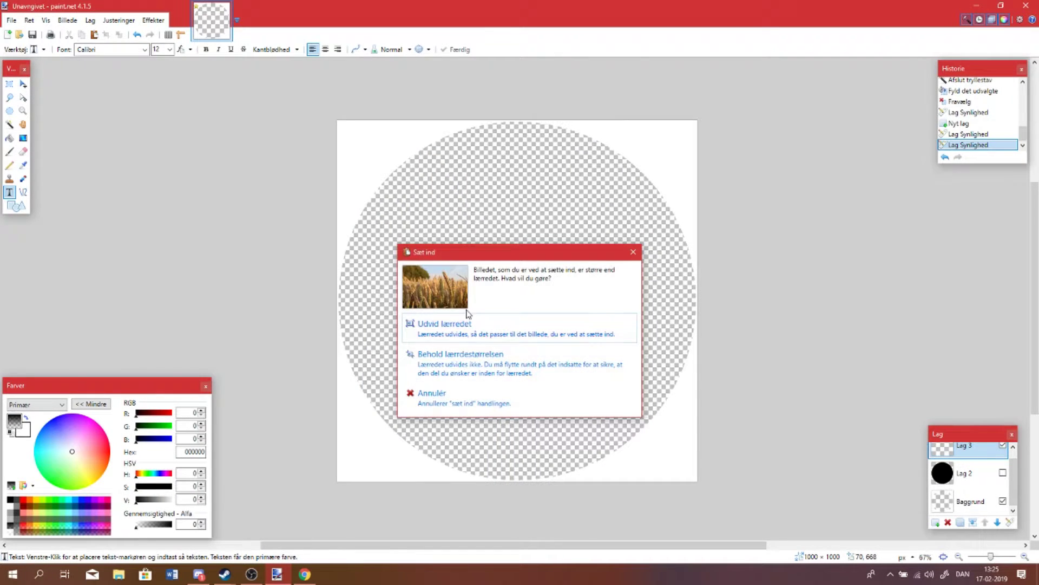
pyautogui.click(483, 368)
# Scale the pasted wheat photo down and position it so it covers the whole canvas, then deselect it
pyautogui.moveTo(597, 361); pyautogui.dragTo(473, 258)
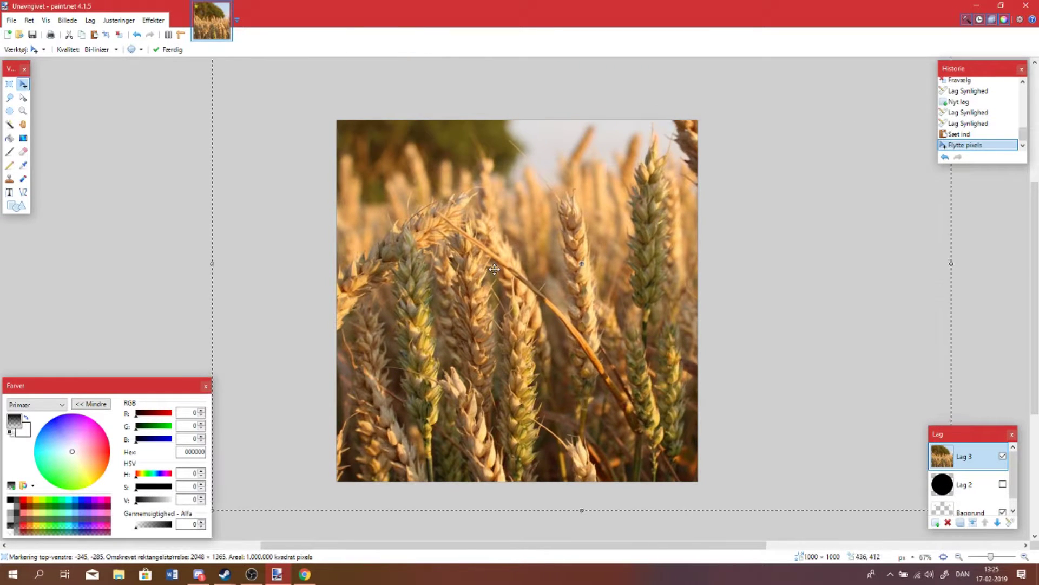
pyautogui.click(959, 556)
pyautogui.click(959, 556)
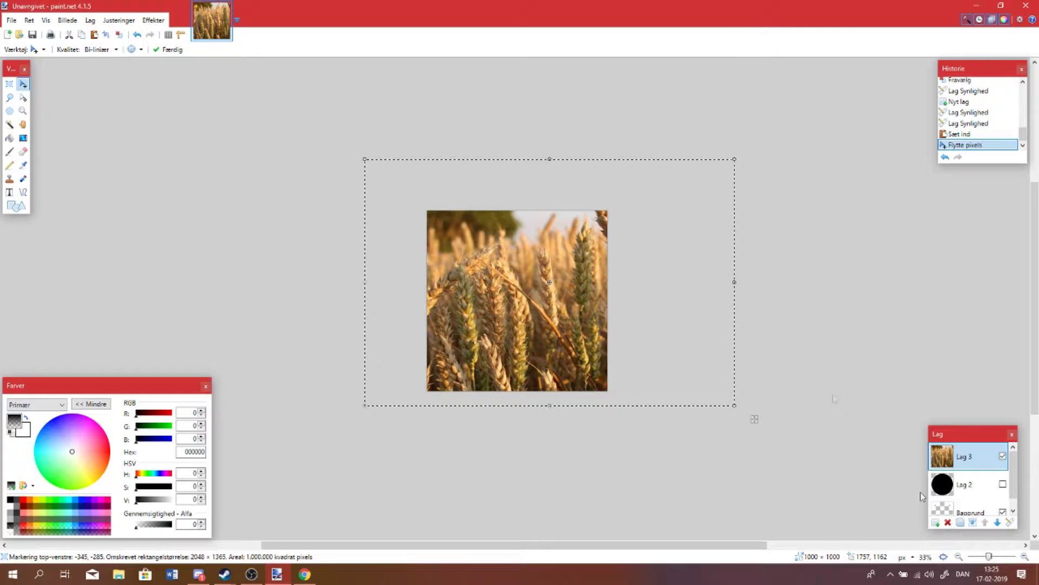
pyautogui.moveTo(738, 158); pyautogui.dragTo(638, 225)
pyautogui.moveTo(573, 244); pyautogui.dragTo(571, 255)
pyautogui.hotkey('ctrl', 'd')
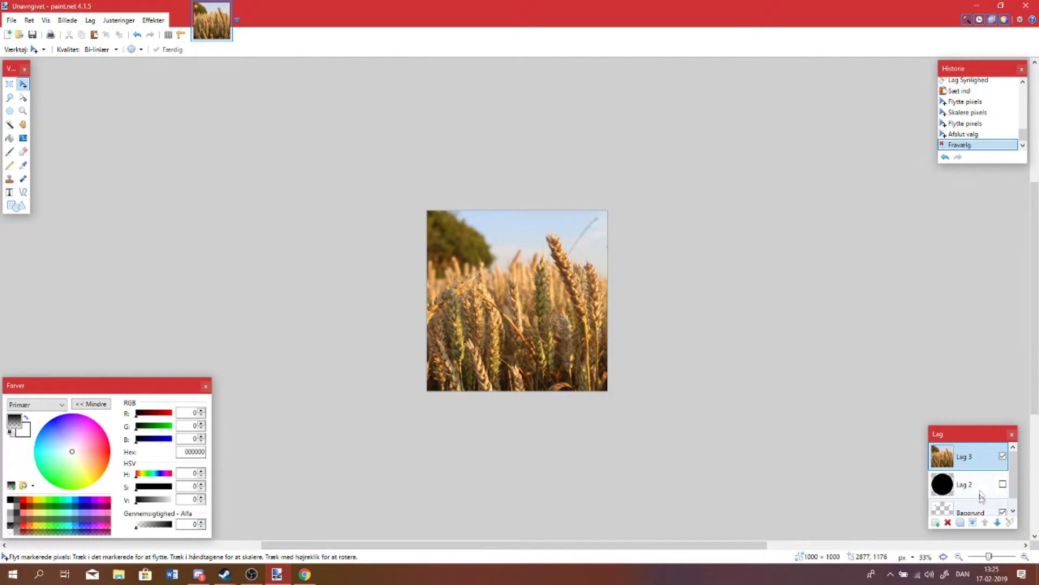
# Select the area outside the circle on the Baggrund layer with the Magic Wand, clear it from the photo on Lag 3, and deselect
pyautogui.click(966, 507)
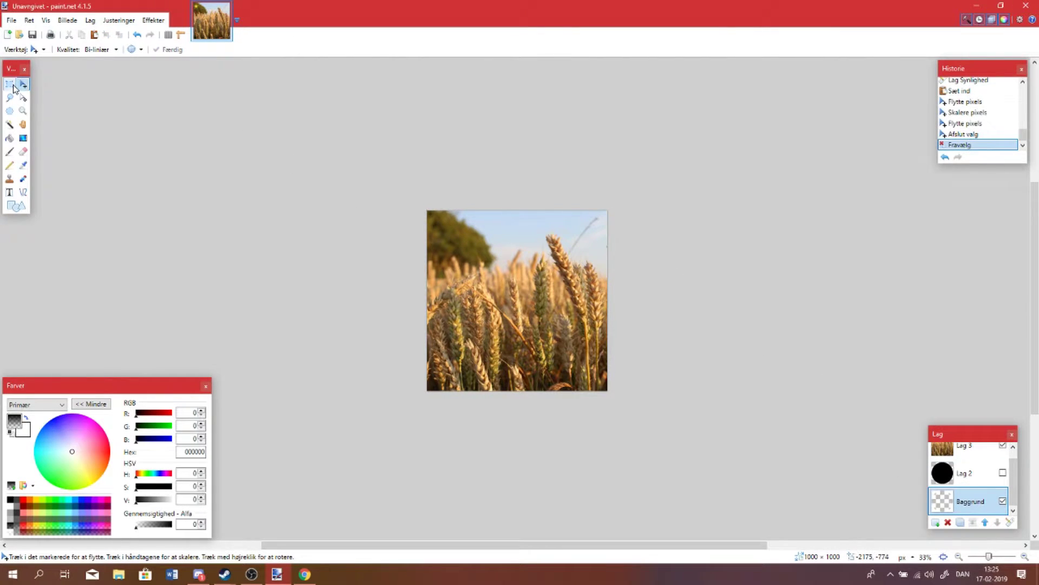
pyautogui.click(9, 124)
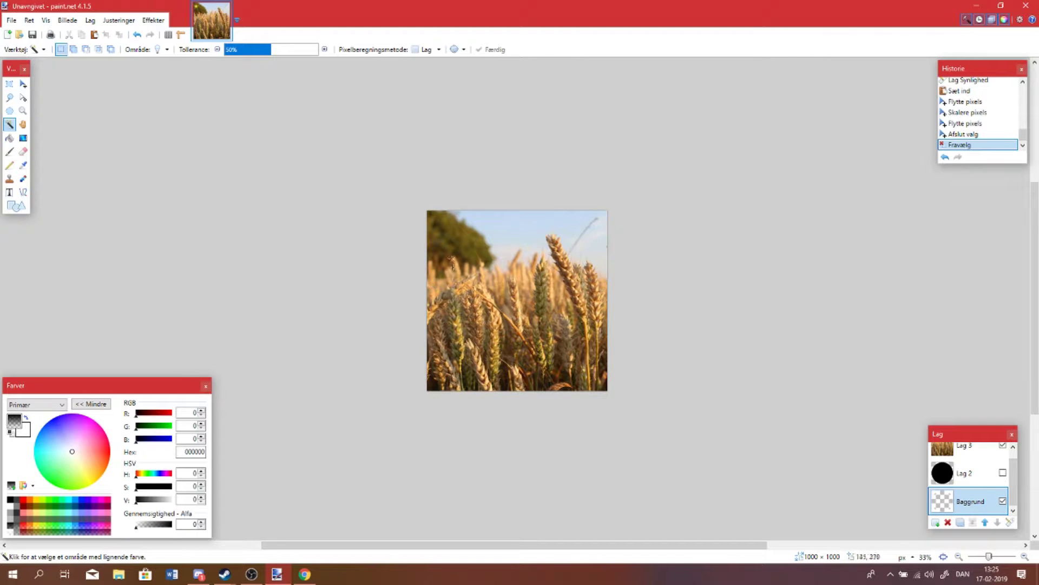
pyautogui.click(438, 225)
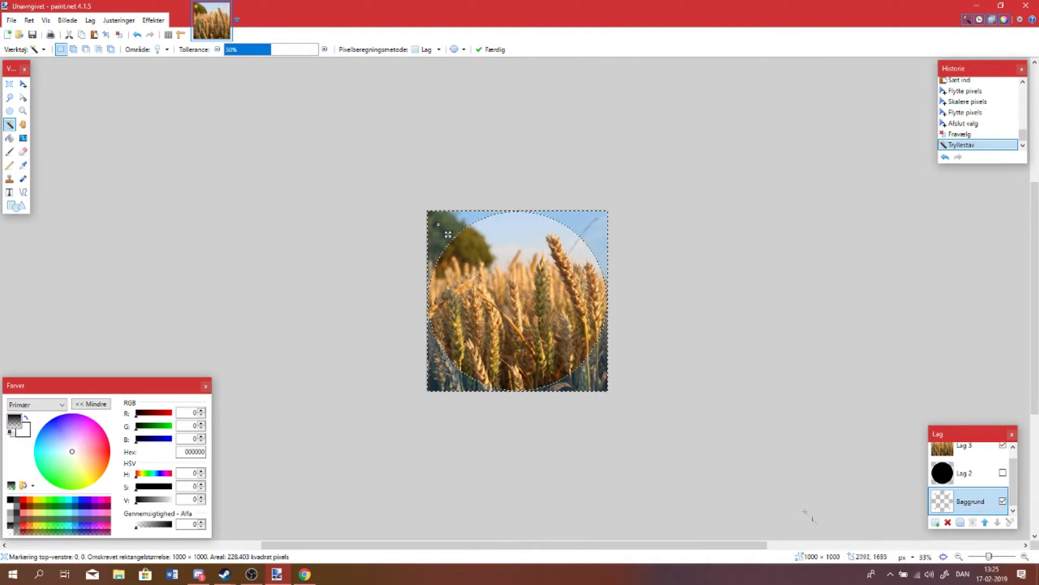
pyautogui.click(974, 449)
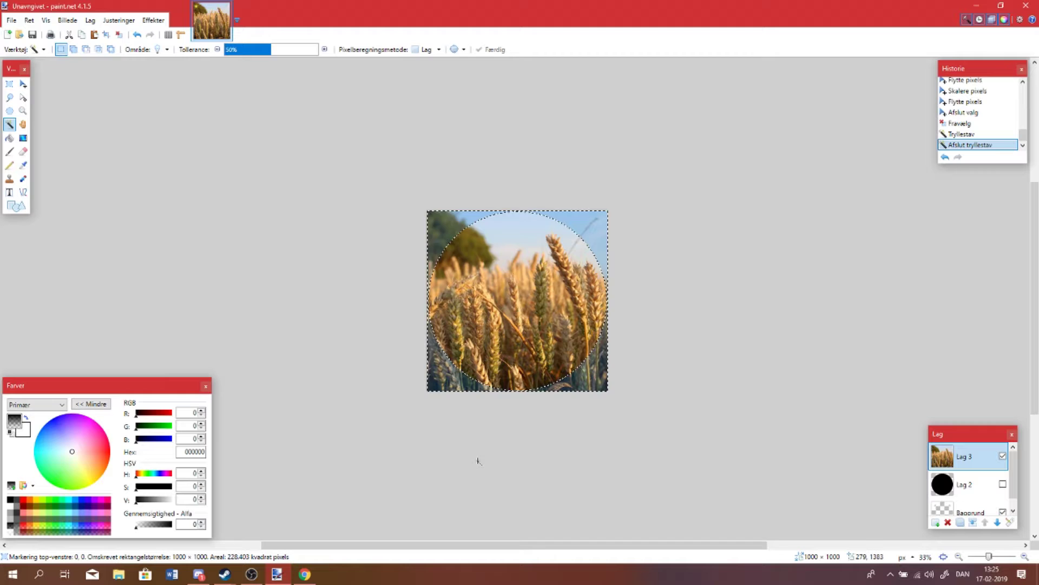
pyautogui.press('BackSpace')
pyautogui.hotkey('ctrl', 'd')
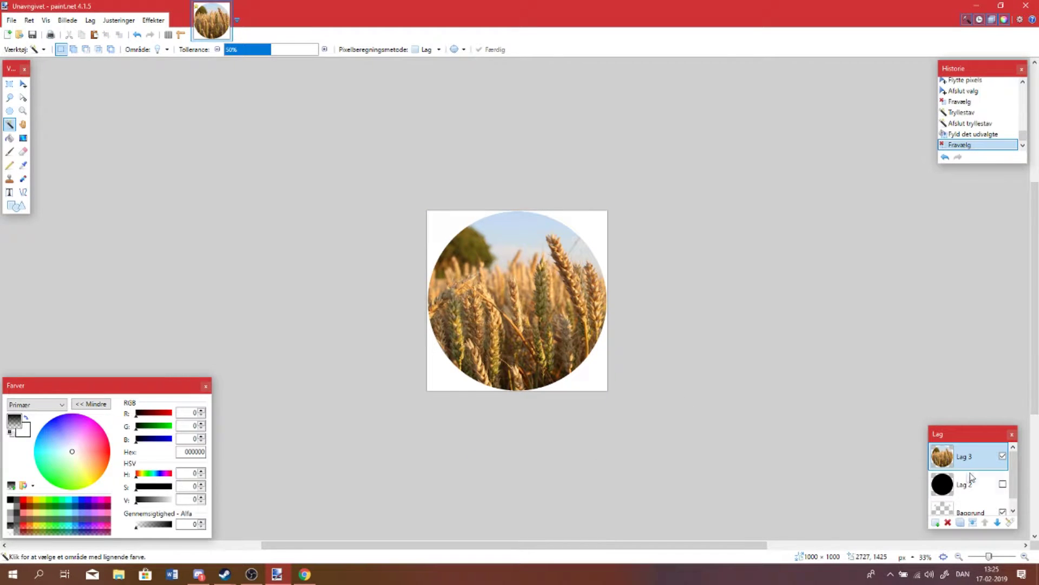
# Hide the Baggrund layer and inspect the edge of the circular wheat photo up close
pyautogui.click(1025, 556)
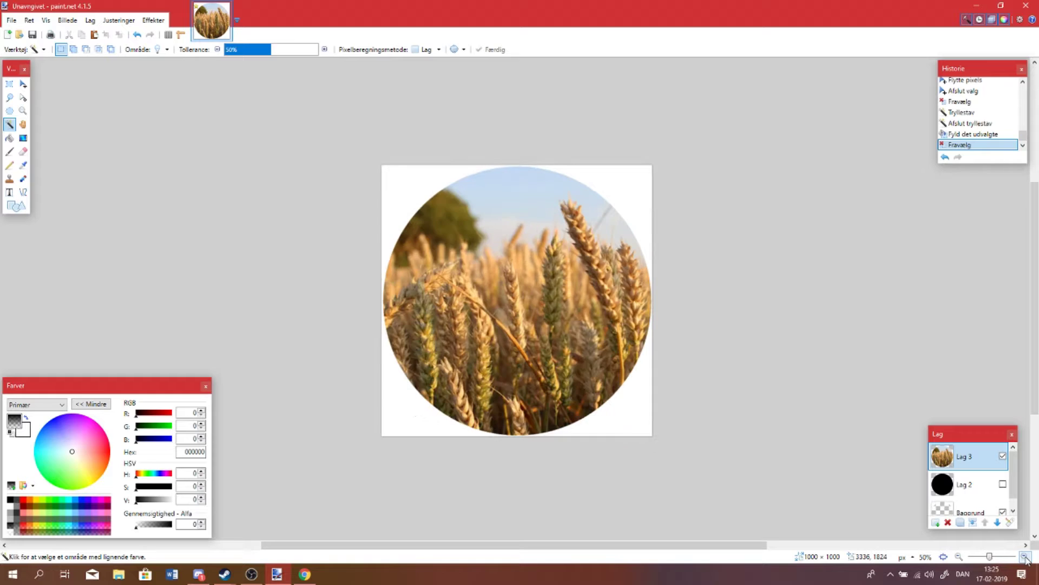
pyautogui.click(1003, 512)
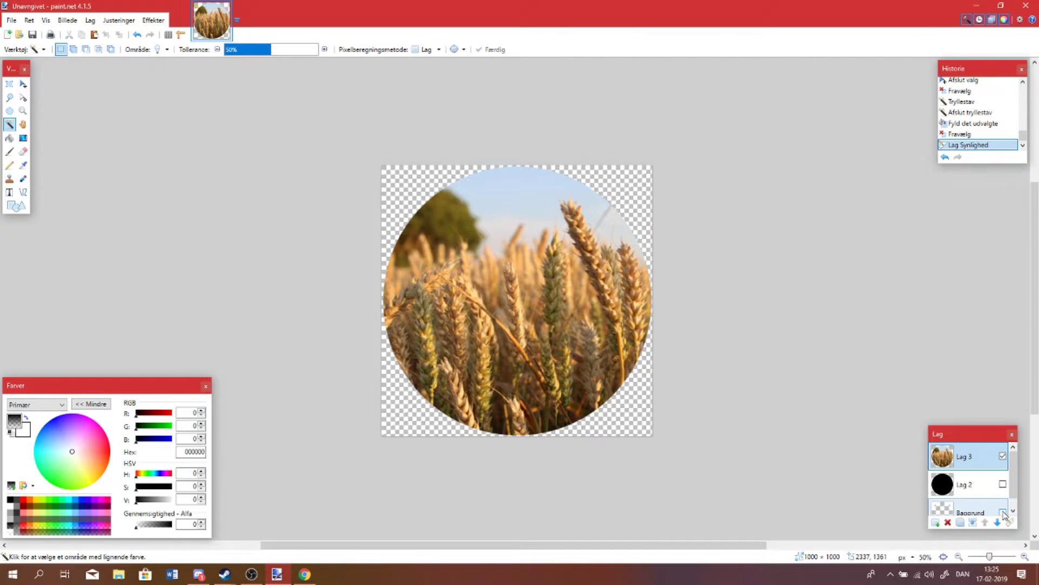
pyautogui.click(1028, 558)
pyautogui.click(1029, 557)
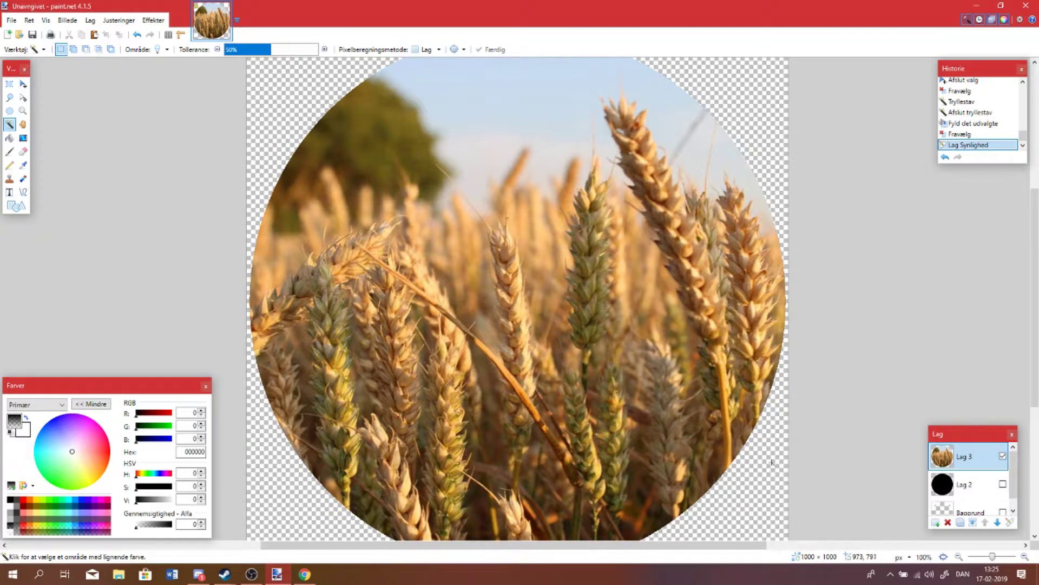
pyautogui.click(959, 557)
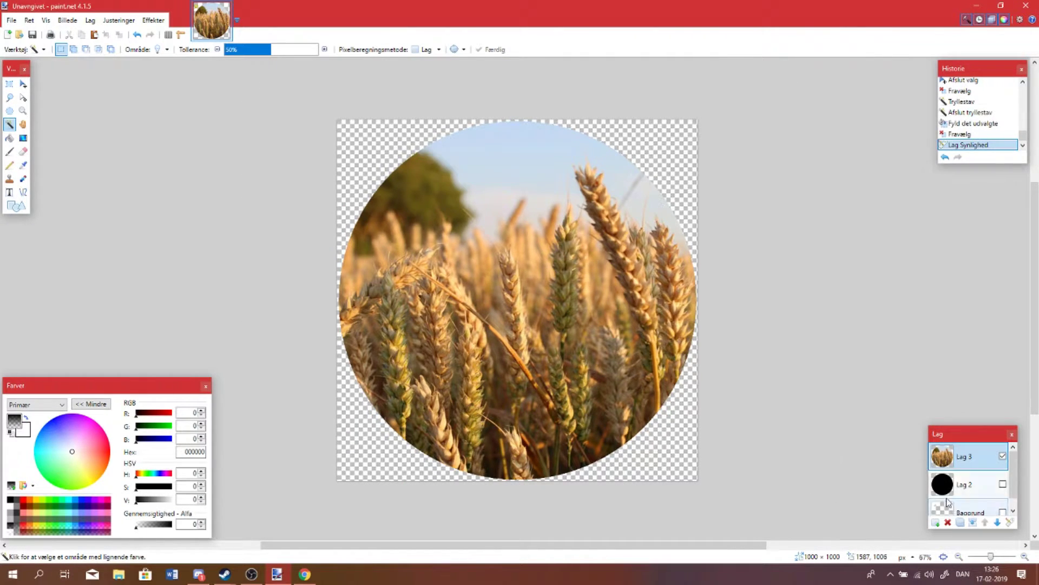
# Add a new layer above the wheat photo and choose the Road Rage font for the Text tool
pyautogui.hotkey('ctrl', 'shift', 'n')
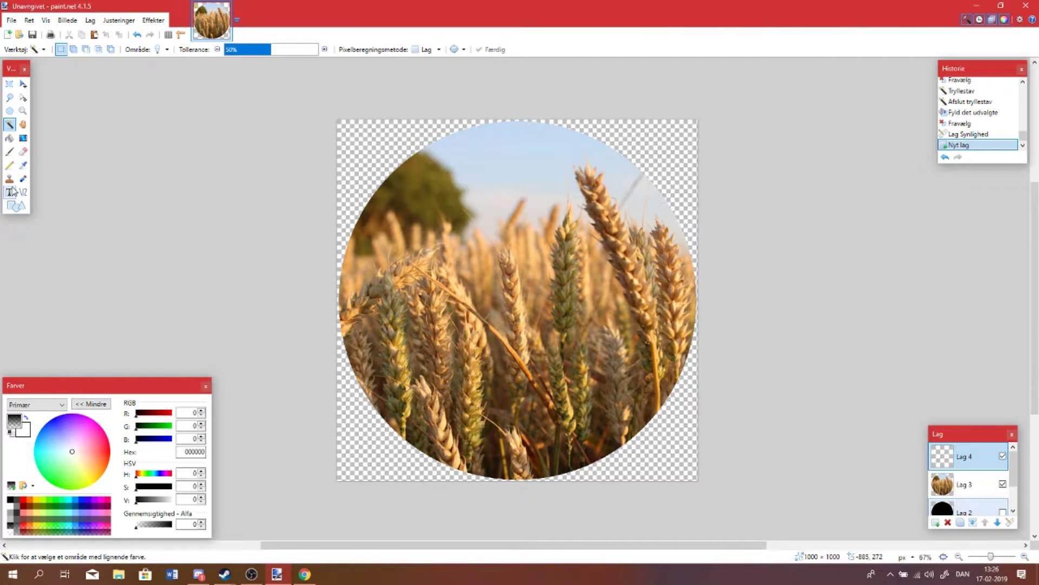
pyautogui.click(9, 192)
pyautogui.click(145, 50)
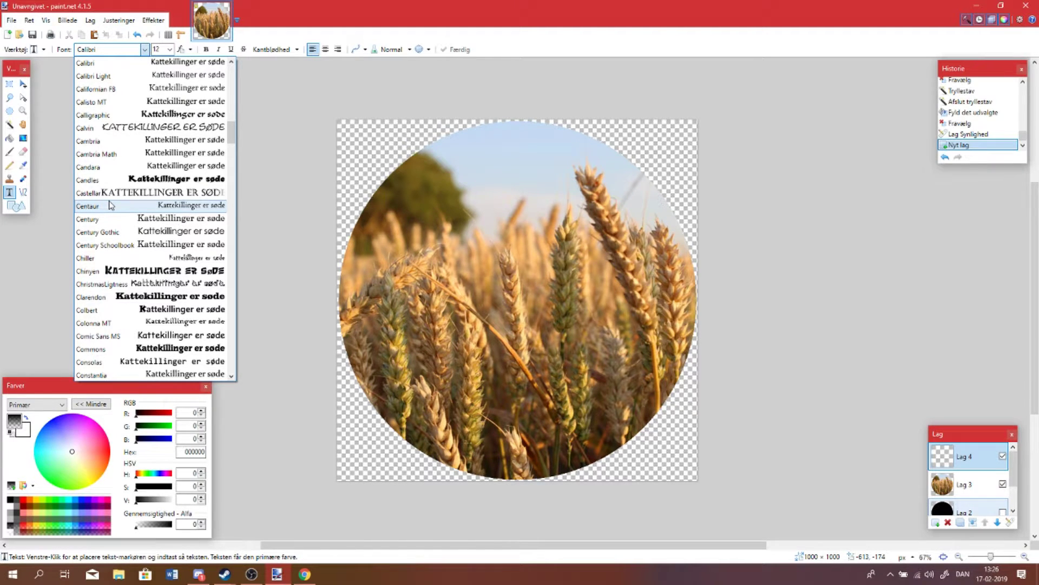
pyautogui.scroll(-4, 141, 243)
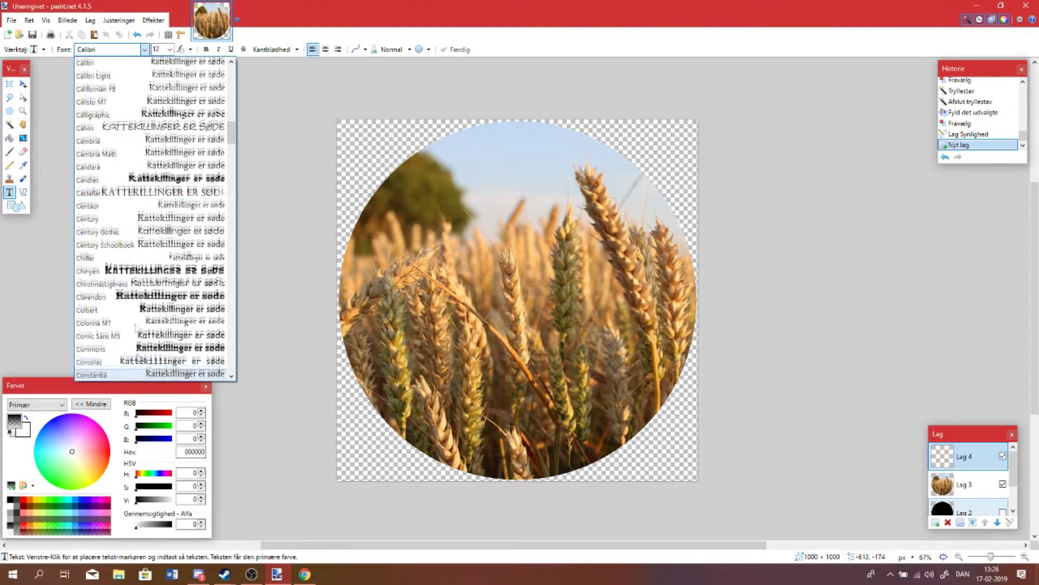
pyautogui.scroll(-5, 168, 260)
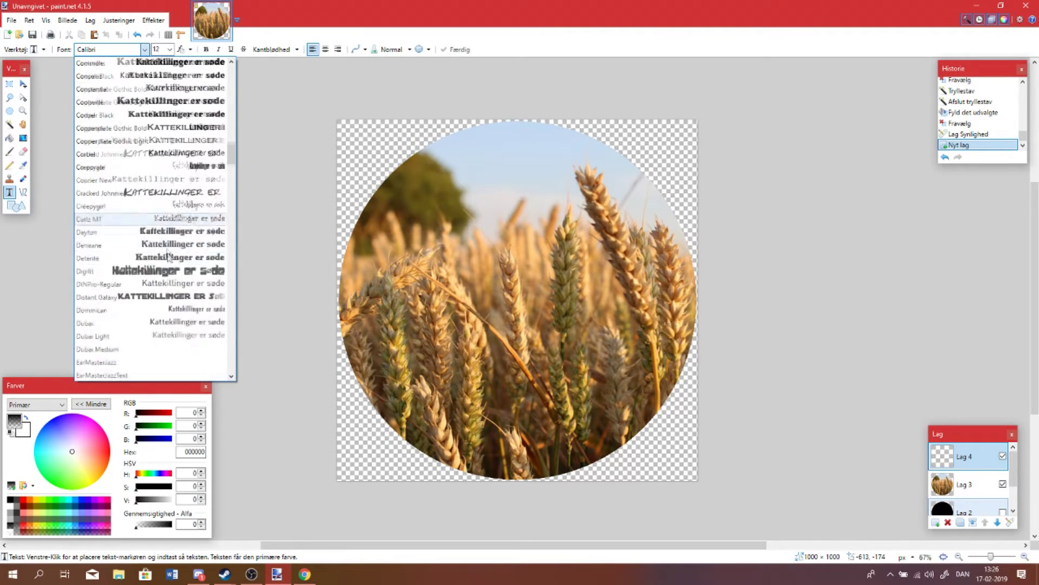
pyautogui.scroll(-2, 164, 241)
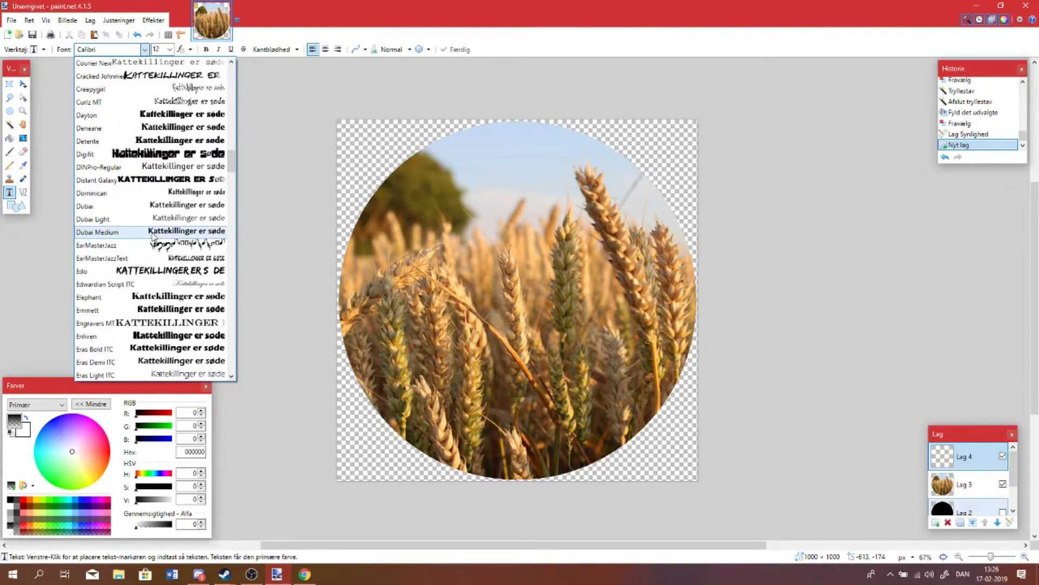
pyautogui.scroll(-2, 154, 236)
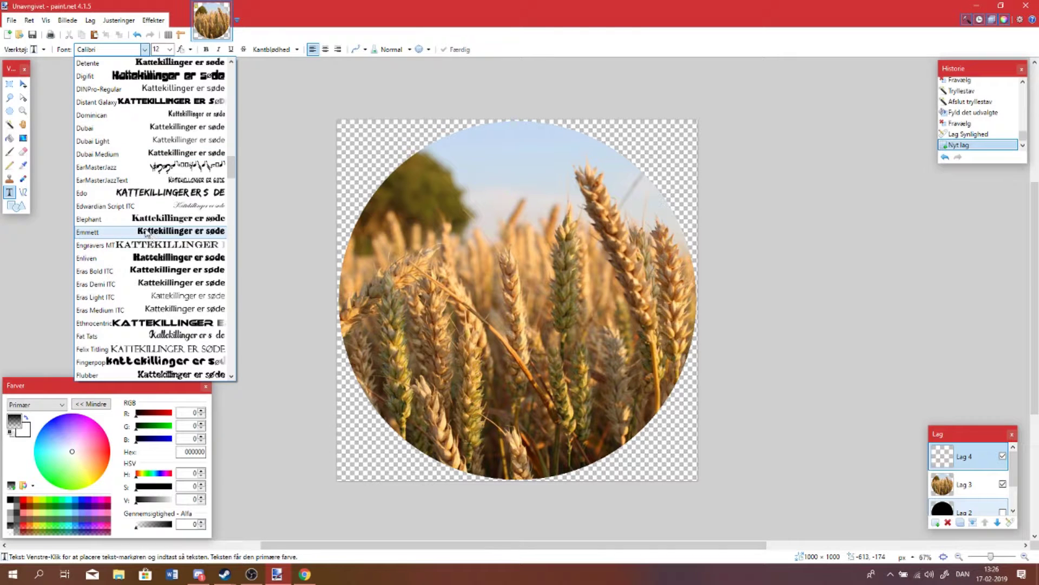
pyautogui.scroll(-3, 140, 220)
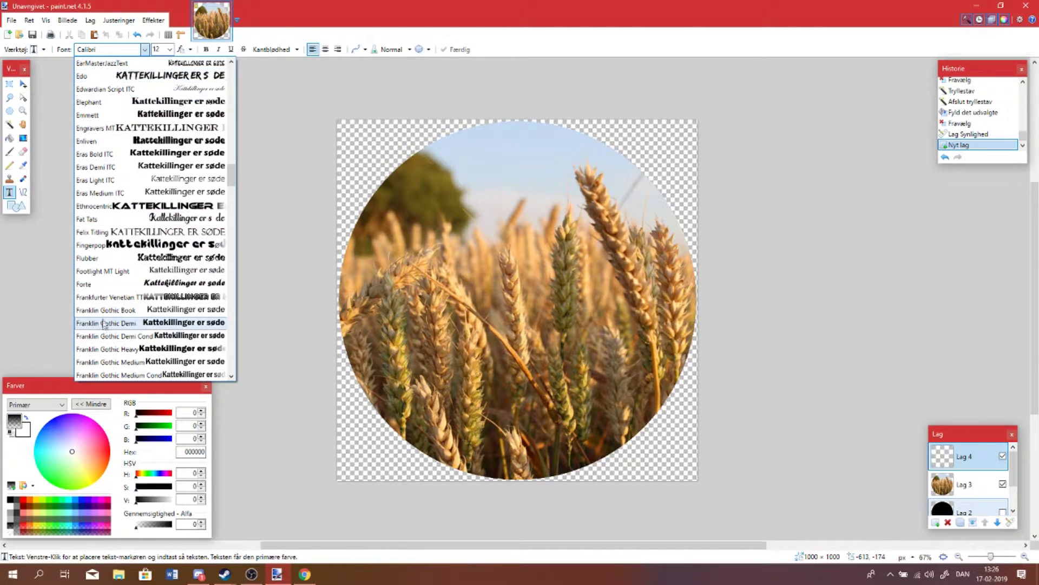
pyautogui.scroll(-5, 141, 233)
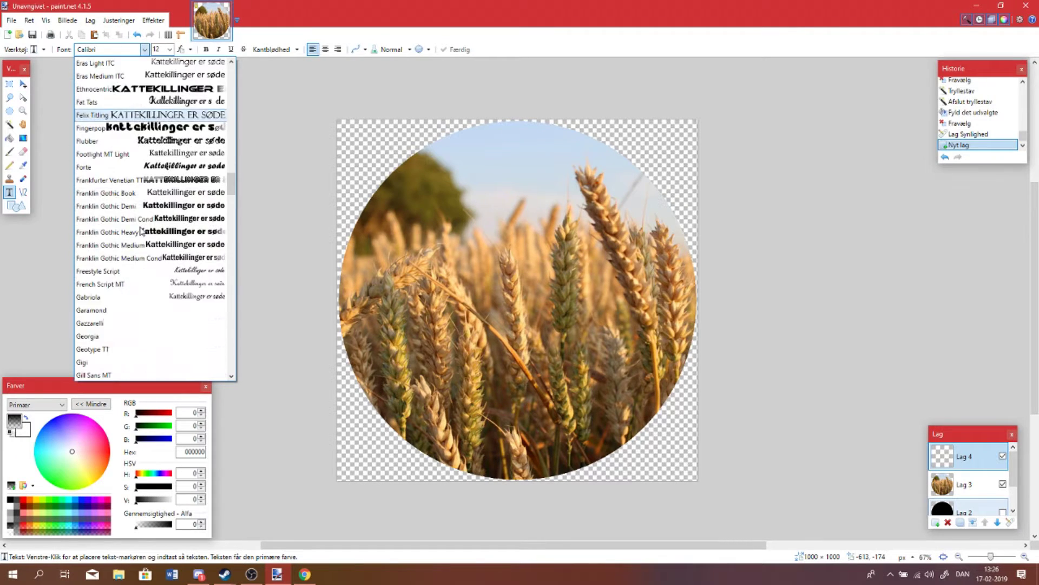
pyautogui.scroll(-5, 140, 230)
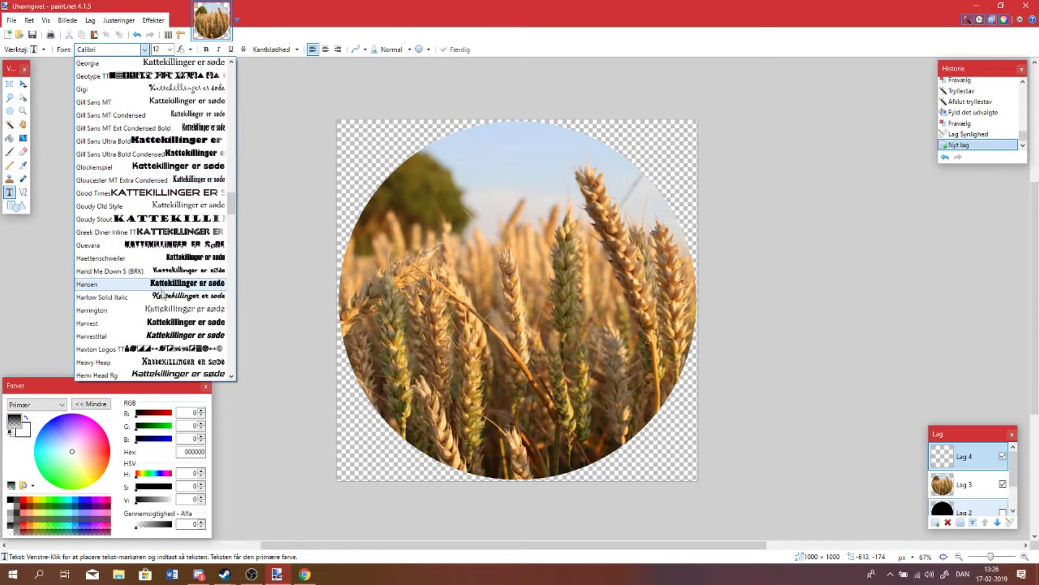
pyautogui.scroll(-5, 162, 292)
pyautogui.scroll(-3, 165, 295)
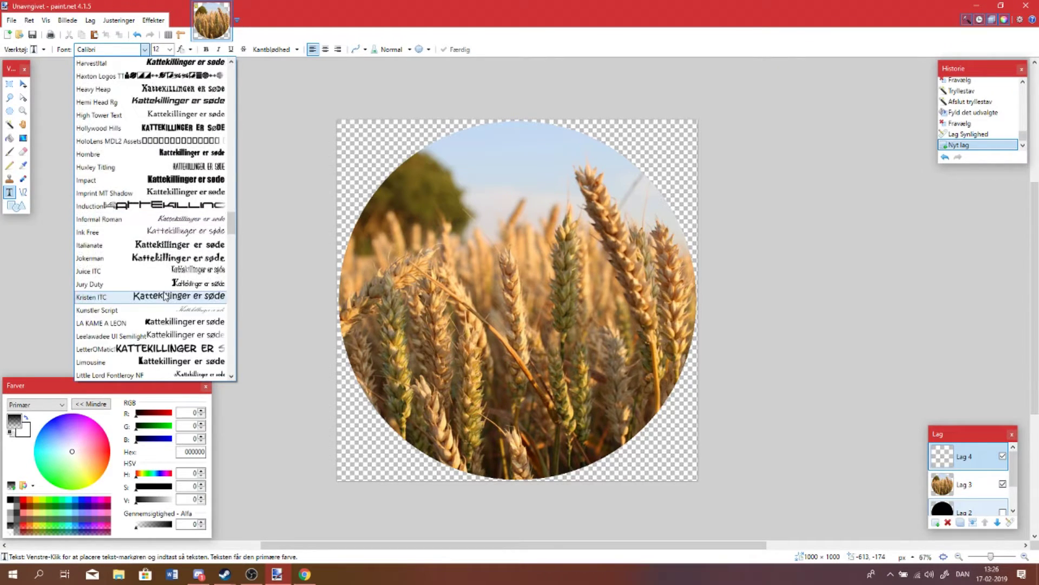
pyautogui.scroll(-8, 164, 293)
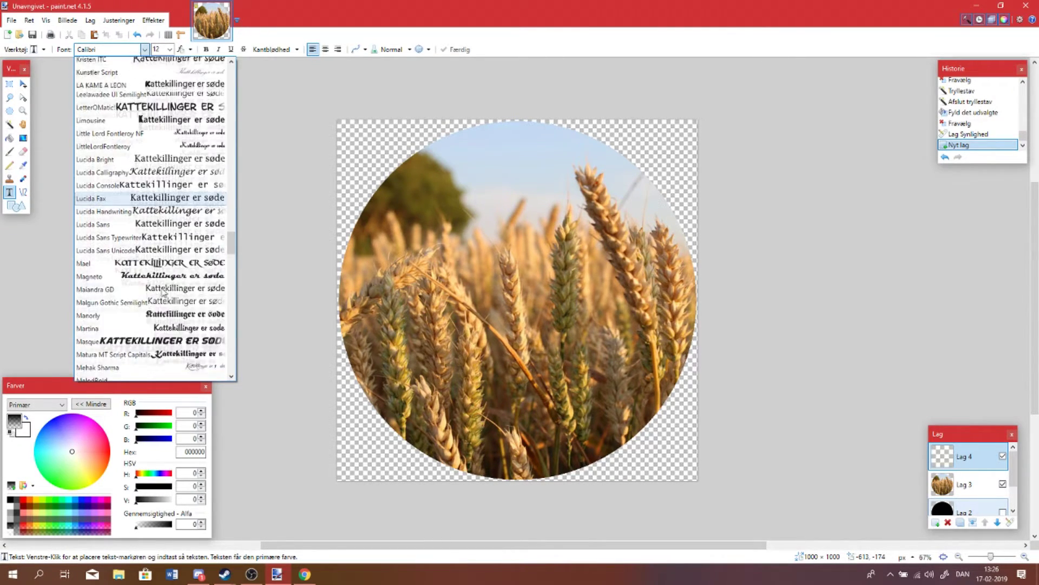
pyautogui.scroll(-3, 162, 292)
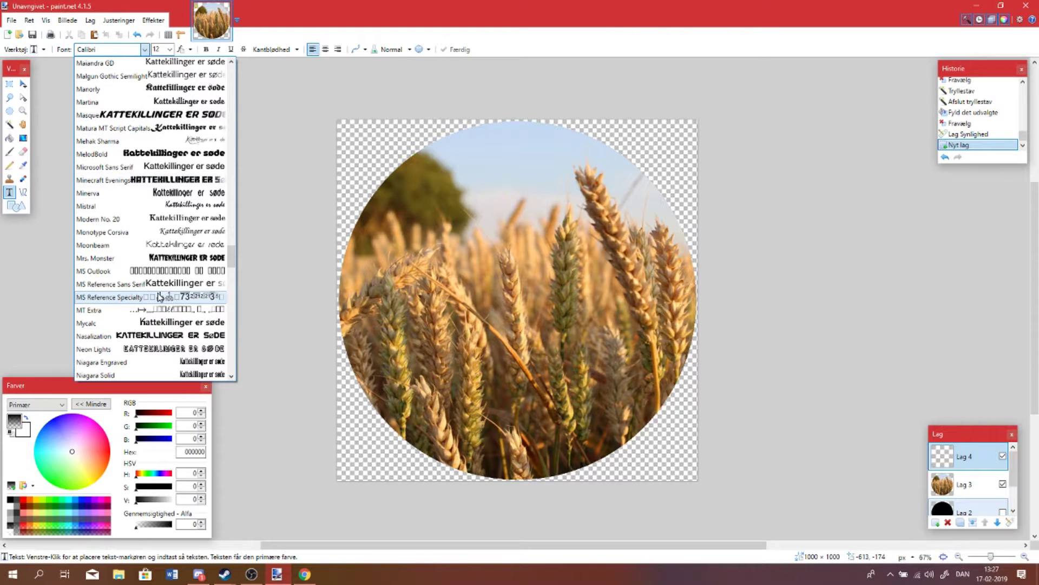
pyautogui.scroll(-3, 135, 314)
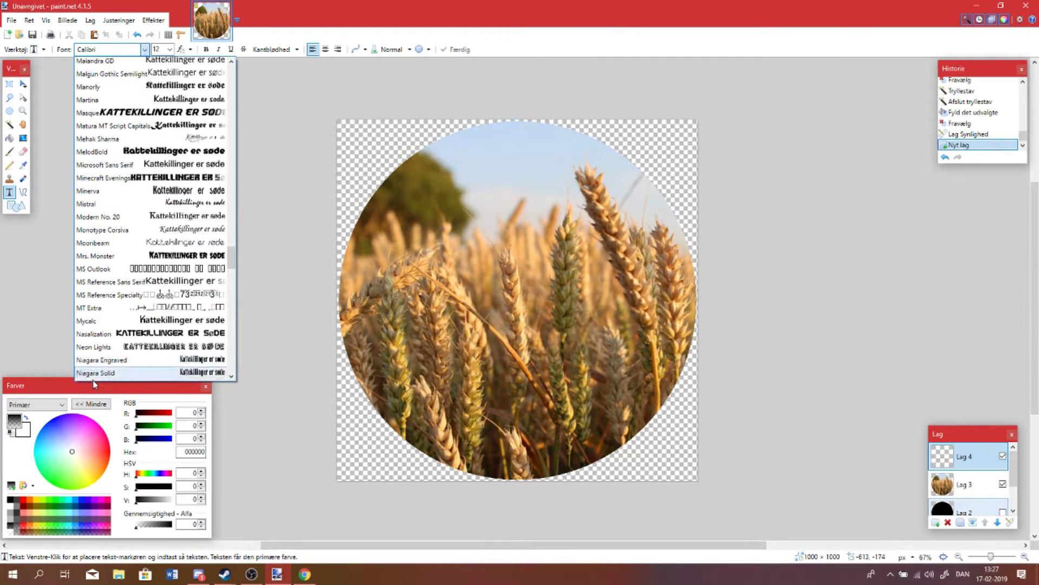
pyautogui.scroll(-6, 103, 340)
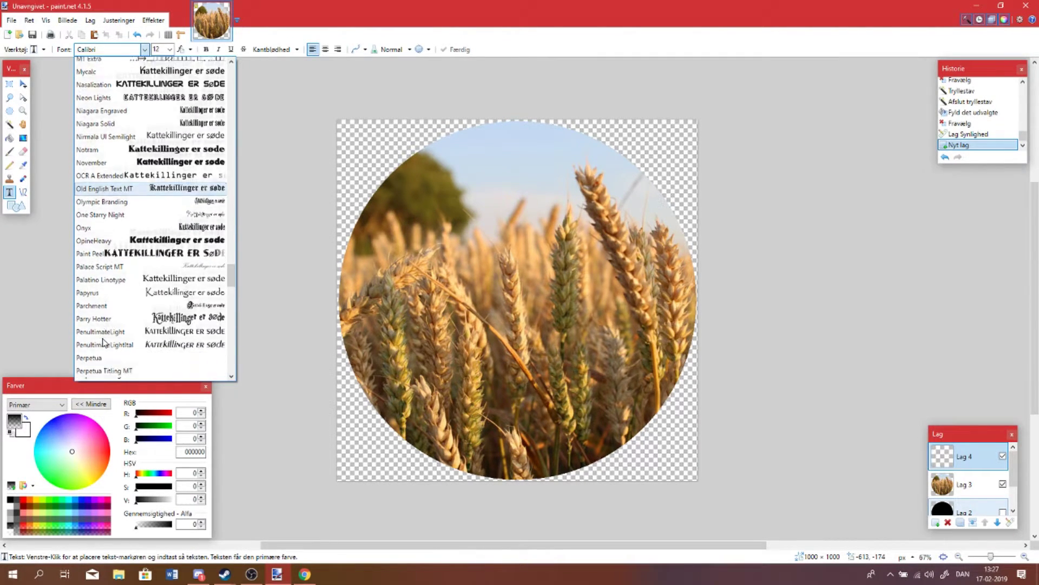
pyautogui.scroll(2, 104, 340)
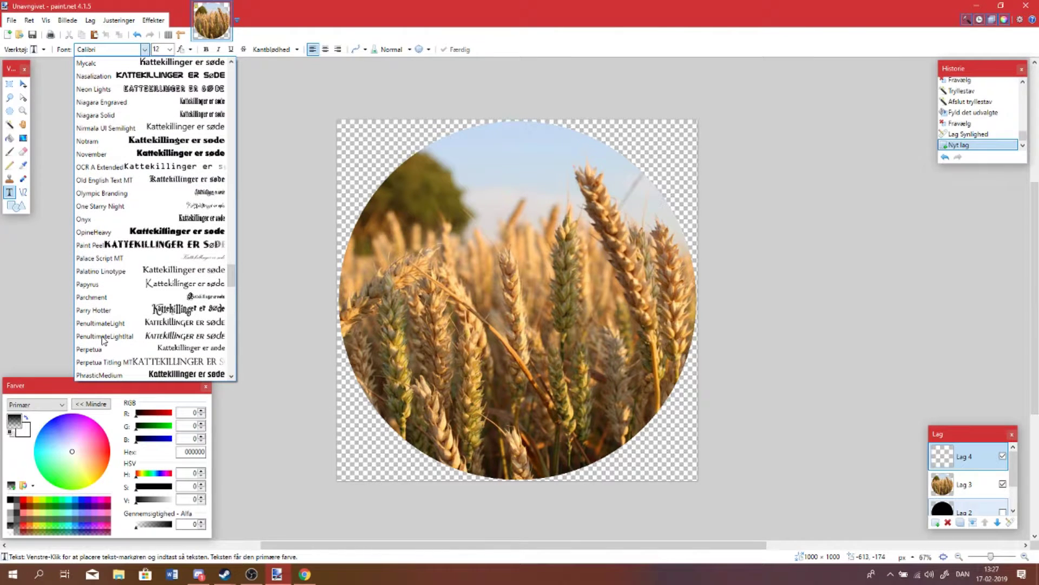
pyautogui.scroll(-7, 103, 340)
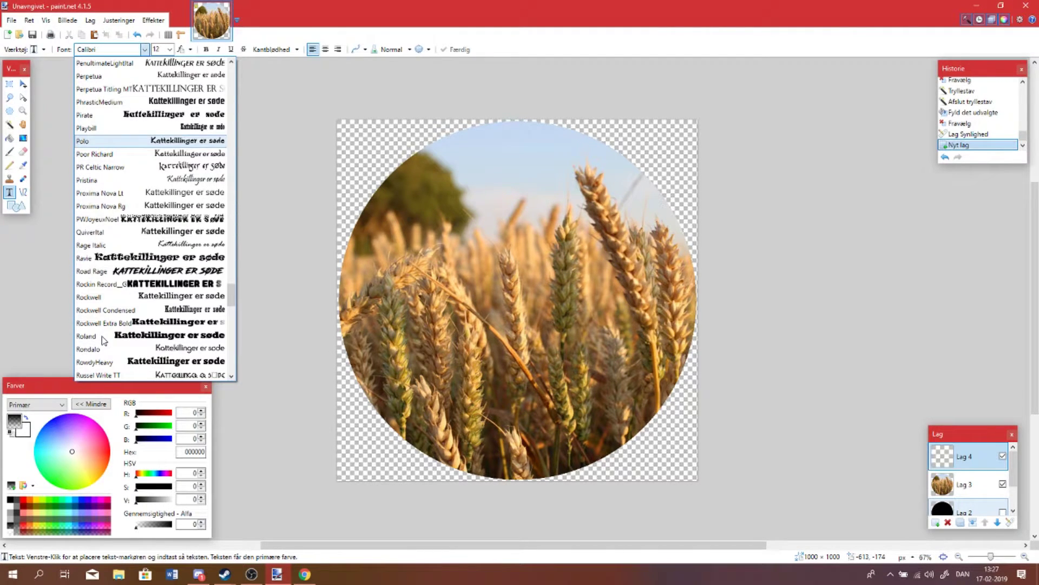
pyautogui.click(161, 271)
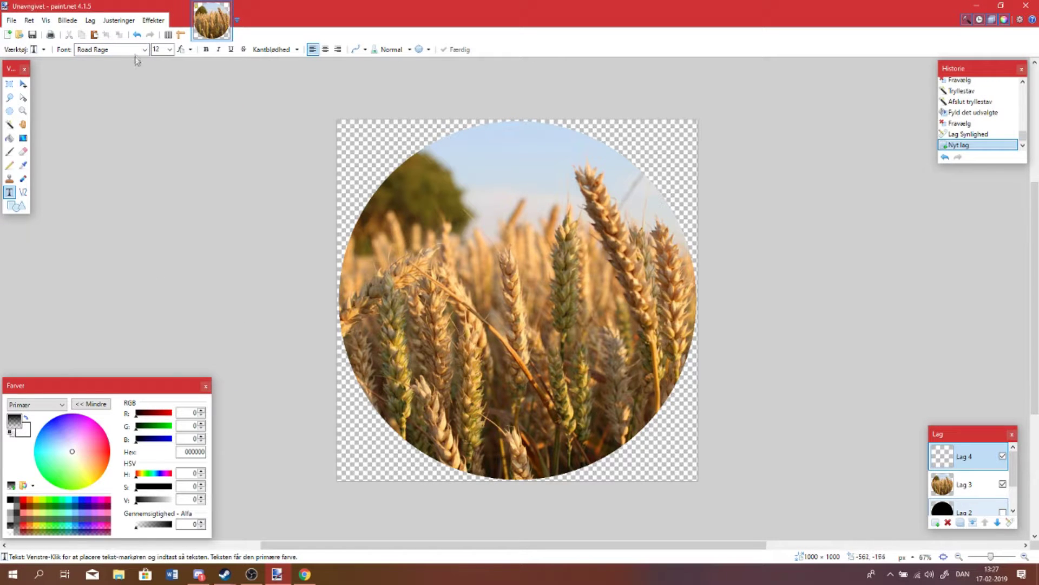
# Write the letter "C" on Lag 4 at size 288 in bright green 32FF00 and place it in the circle's upper-left part
pyautogui.click(169, 49)
pyautogui.click(163, 214)
pyautogui.click(170, 49)
pyautogui.click(162, 246)
pyautogui.click(441, 116)
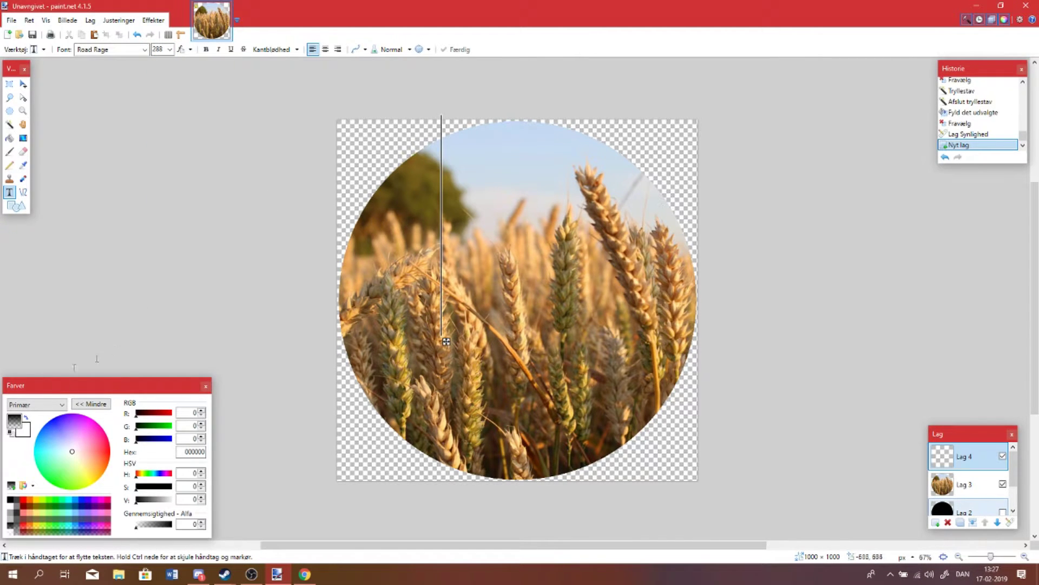
pyautogui.click(55, 417)
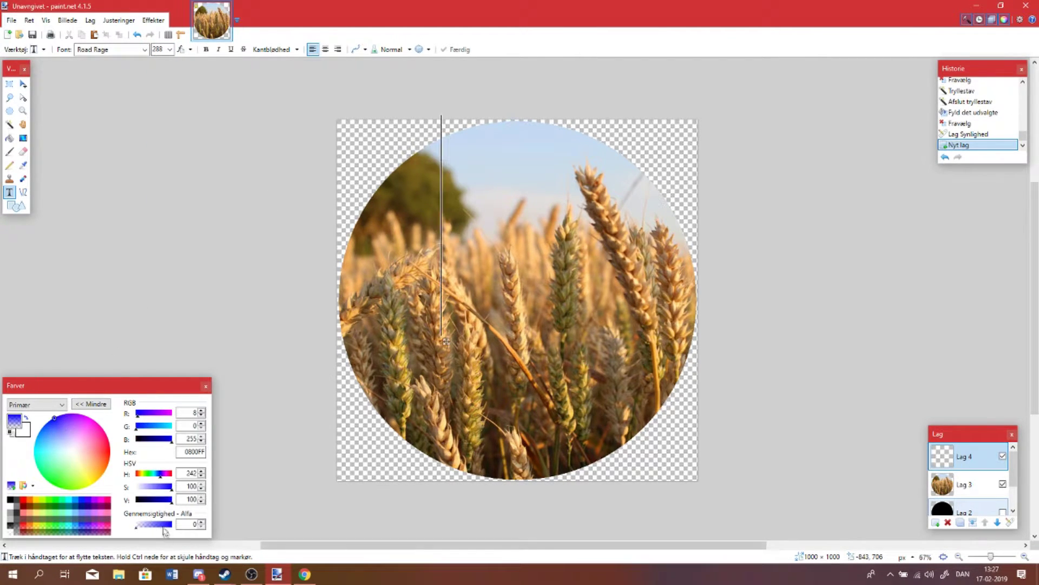
pyautogui.click(60, 487)
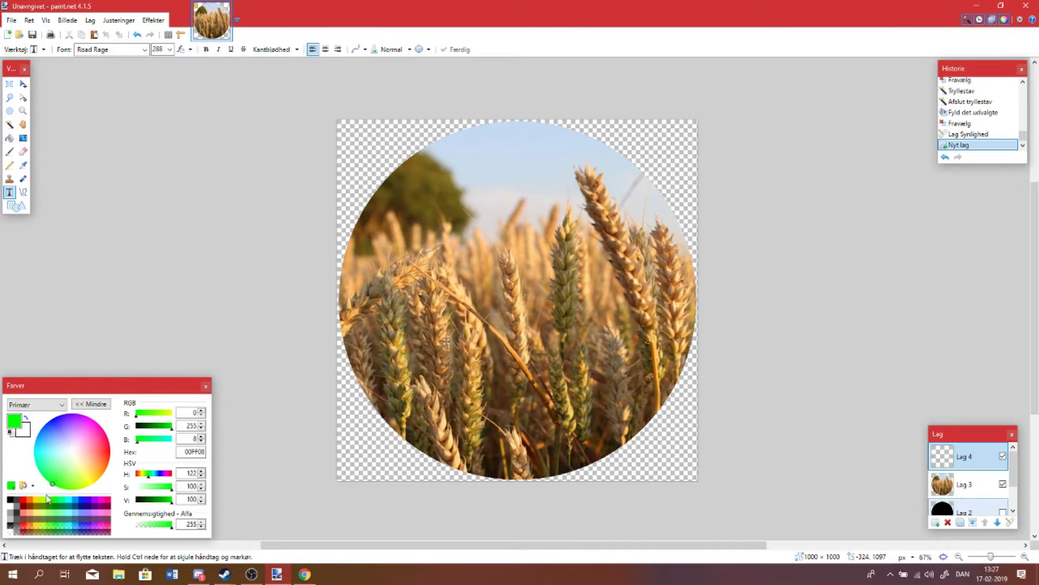
pyautogui.write('C')
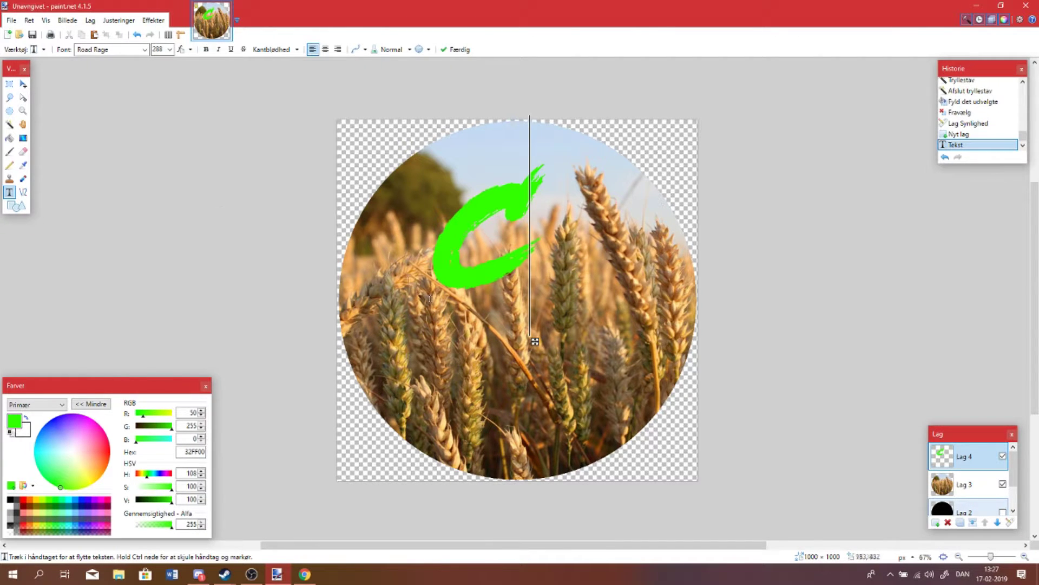
pyautogui.moveTo(535, 341); pyautogui.dragTo(514, 352)
# Add another layer and write the letter "G" on it, placed below and to the right of the C
pyautogui.click(935, 522)
pyautogui.click(502, 340)
pyautogui.write('G')
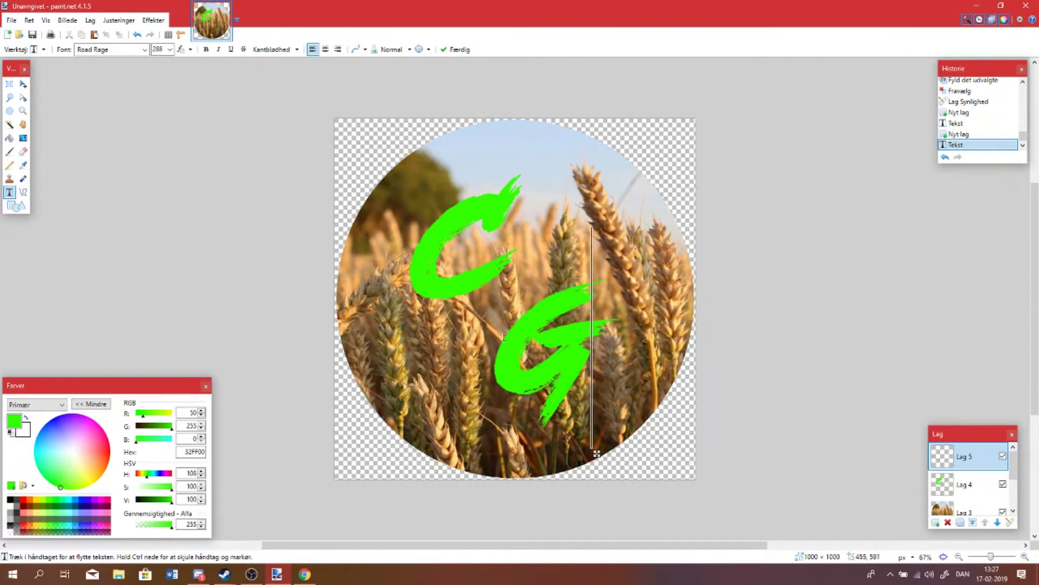
pyautogui.moveTo(596, 454); pyautogui.dragTo(595, 440)
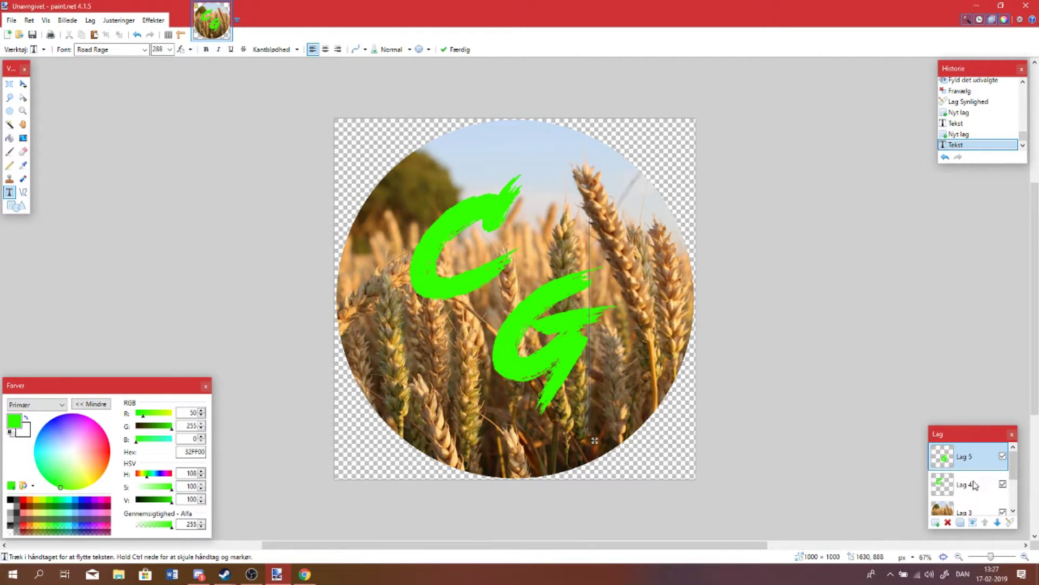
# Enlarge the C on Lag 4 by scaling the whole layer to about 1615 × 1615 px, and position it over the circle's upper left
pyautogui.hotkey('alt', 'pagedown')
pyautogui.click(23, 84)
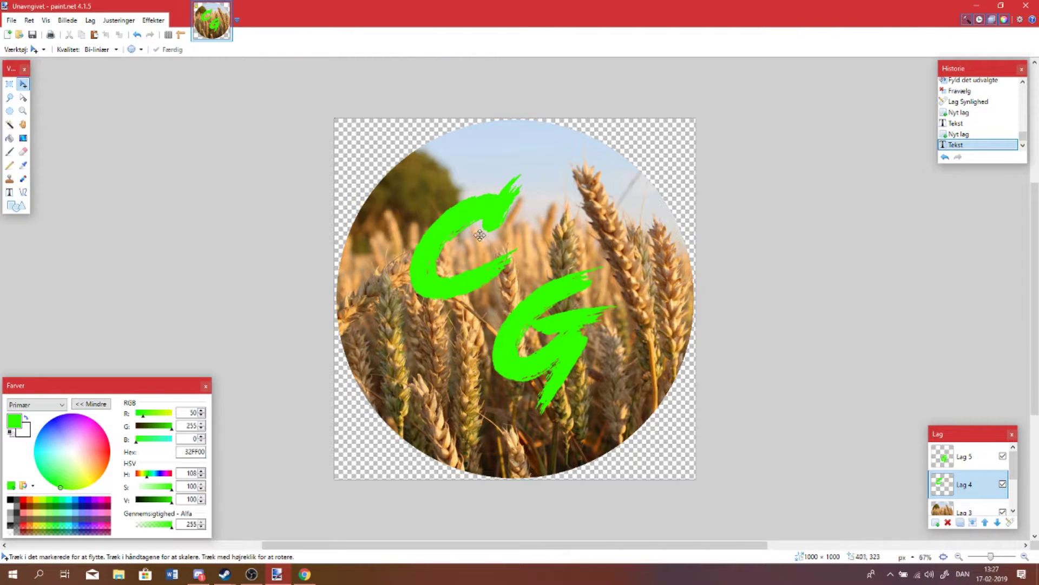
pyautogui.hotkey('ctrl', 'a')
pyautogui.click(712, 495)
pyautogui.moveTo(695, 479); pyautogui.dragTo(799, 583)
pyautogui.moveTo(324, 110); pyautogui.dragTo(233, 20)
pyautogui.moveTo(488, 240); pyautogui.dragTo(490, 256)
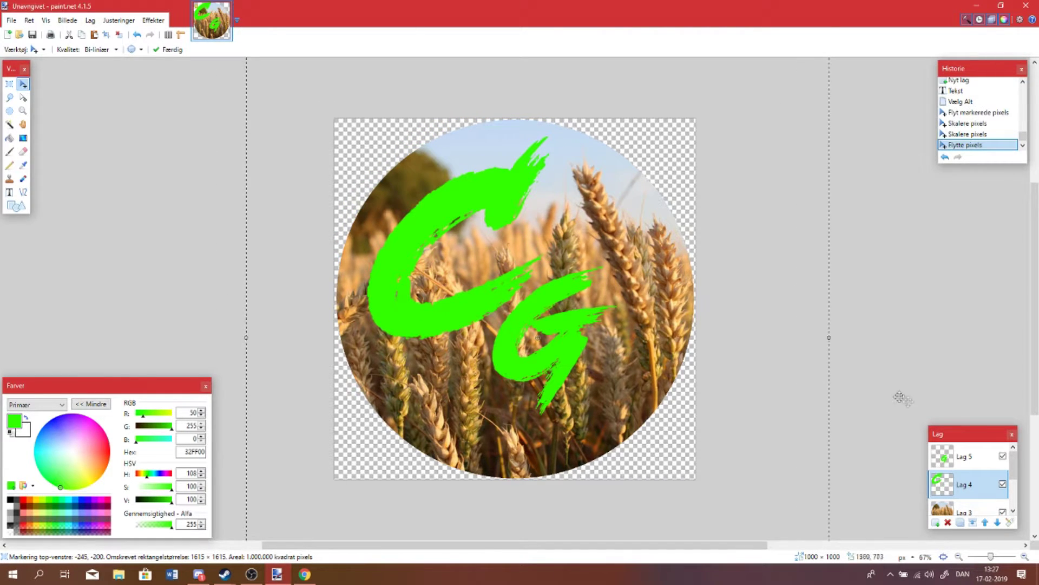
# Enlarge the G on Lag 5 by scaling its selection to about 2494 × 2494 px, and move it directly beneath the C
pyautogui.click(967, 457)
pyautogui.click(554, 375)
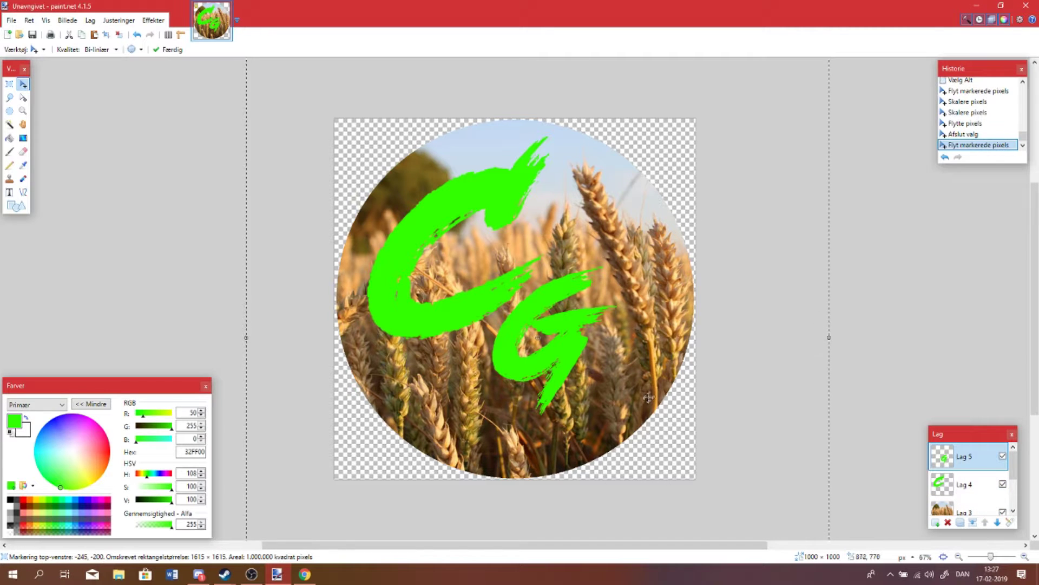
pyautogui.click(961, 557)
pyautogui.click(960, 557)
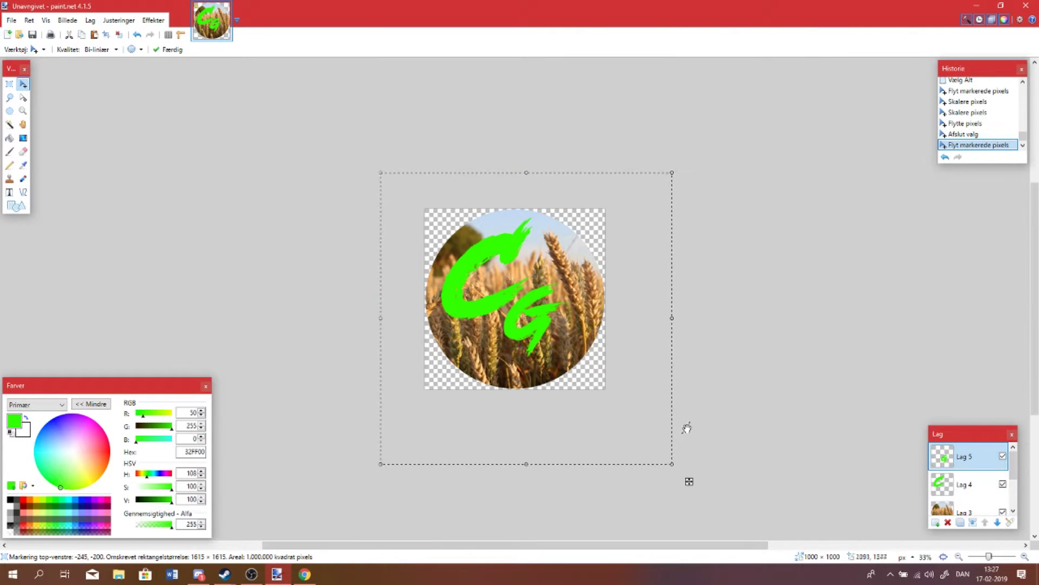
pyautogui.moveTo(671, 466); pyautogui.dragTo(780, 548)
pyautogui.moveTo(527, 338); pyautogui.dragTo(503, 308)
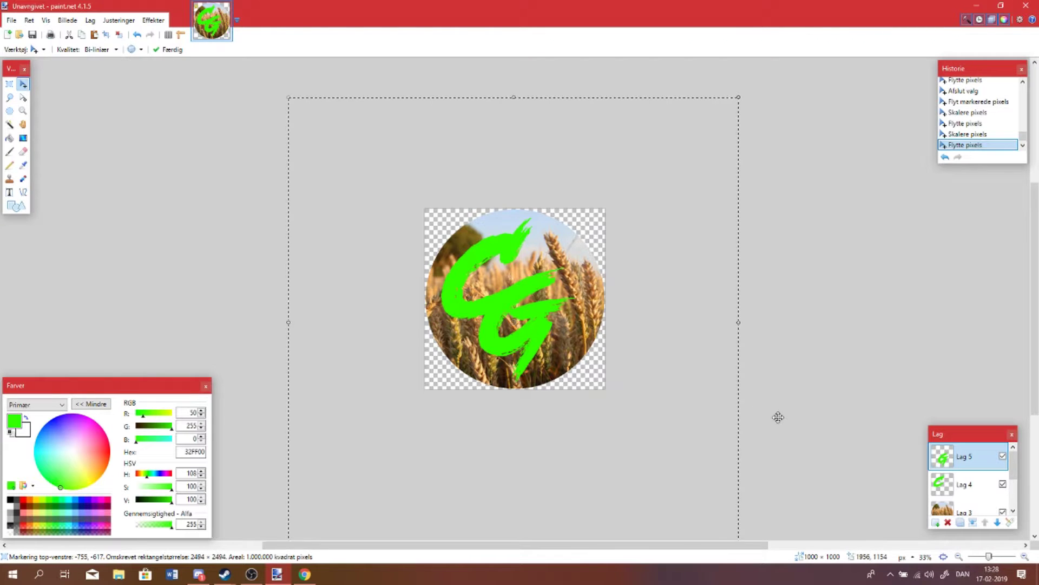
# Merge the G layer down into Lag 4 and shift the combined letters slightly right to centre them on the circle
pyautogui.hotkey('ctrl', 'm')
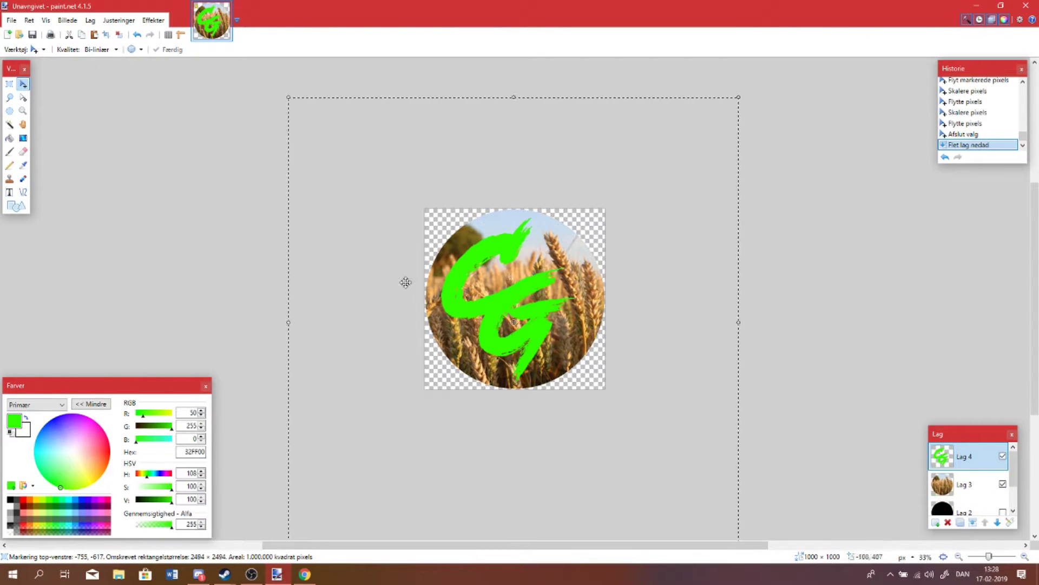
pyautogui.moveTo(544, 313); pyautogui.dragTo(552, 314)
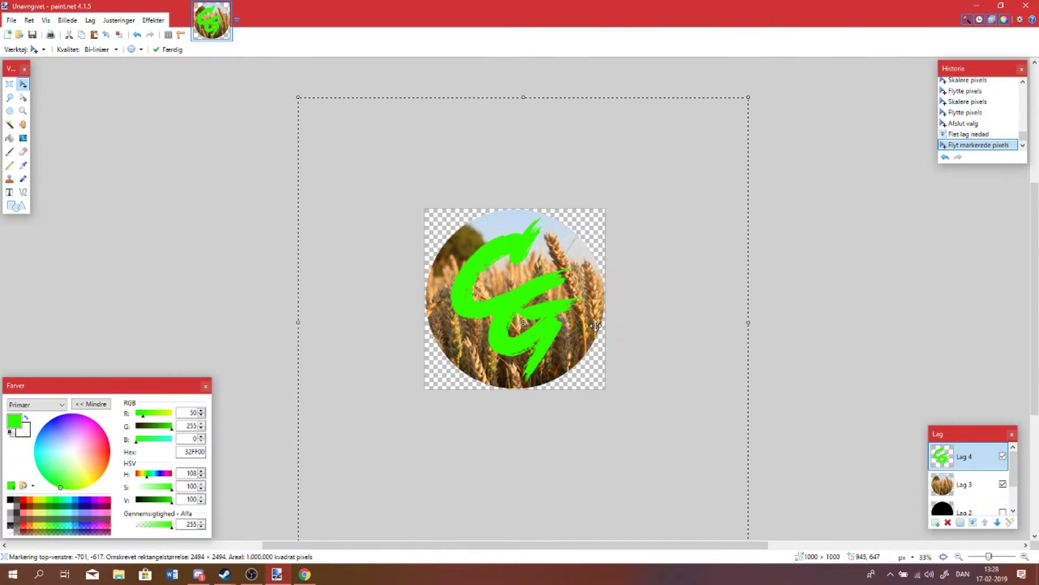
pyautogui.click(1003, 485)
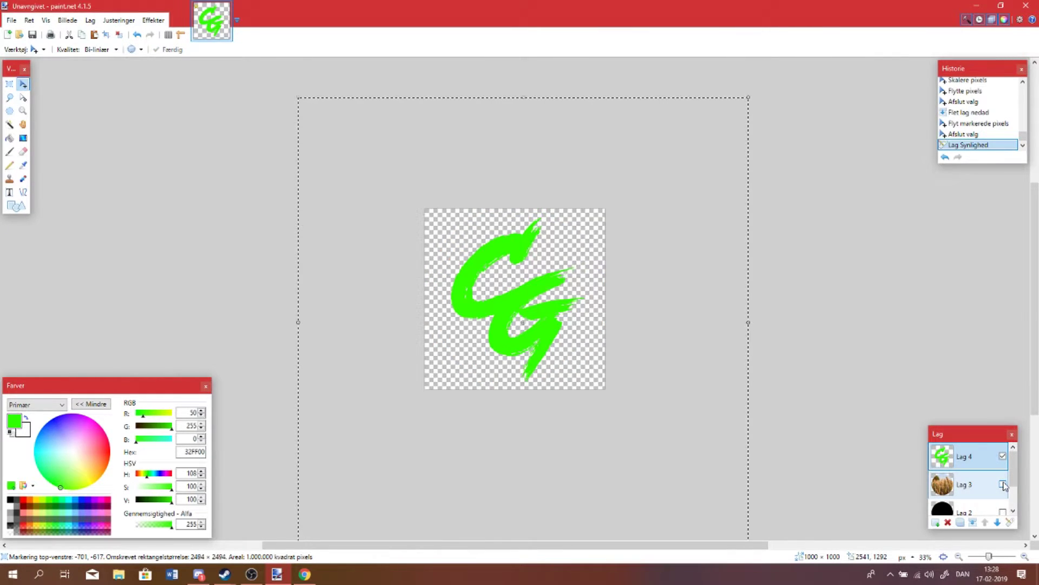
pyautogui.click(1003, 485)
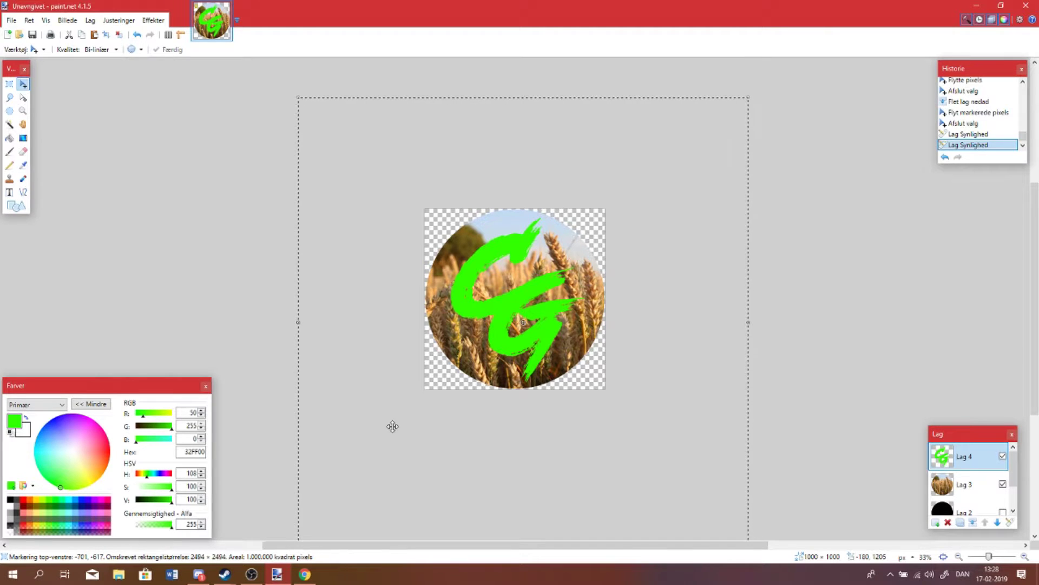
# Select the CG letters with the Magic Wand and set dark blue 21007F as primary and bright blue as secondary colour
pyautogui.click(10, 125)
pyautogui.click(498, 249)
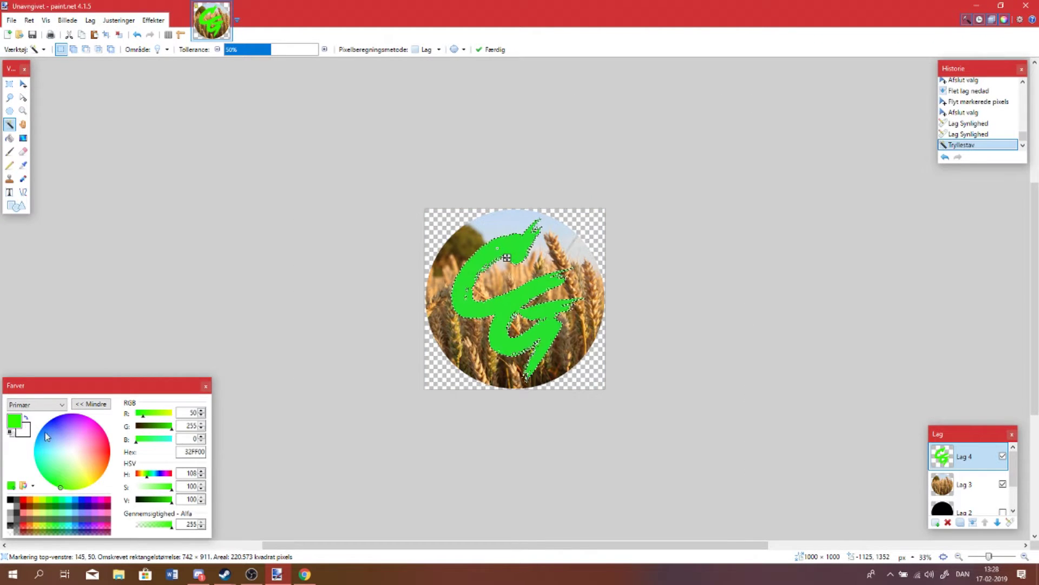
pyautogui.moveTo(46, 435); pyautogui.dragTo(43, 410)
pyautogui.click(25, 419)
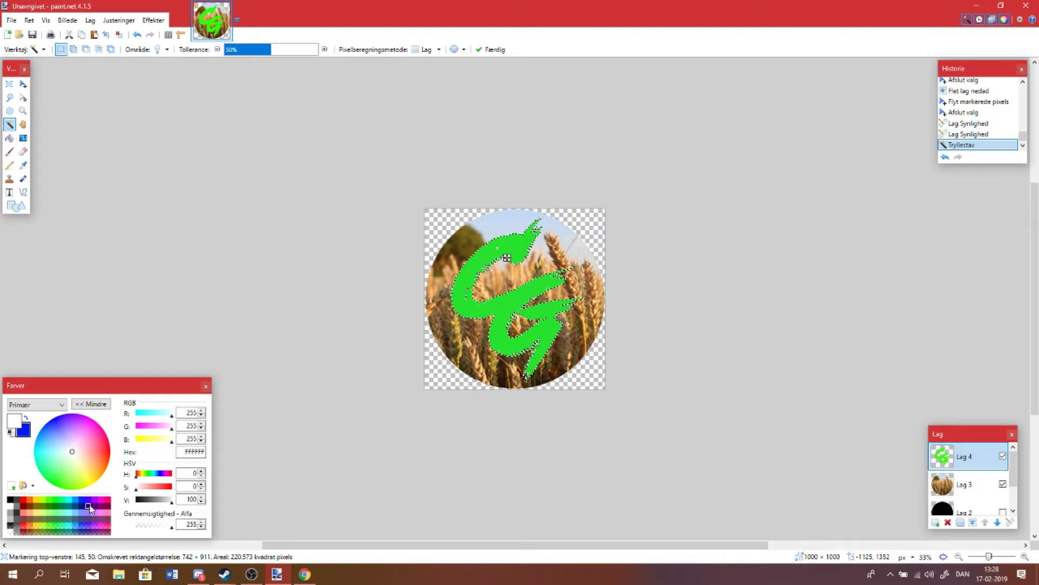
pyautogui.click(88, 508)
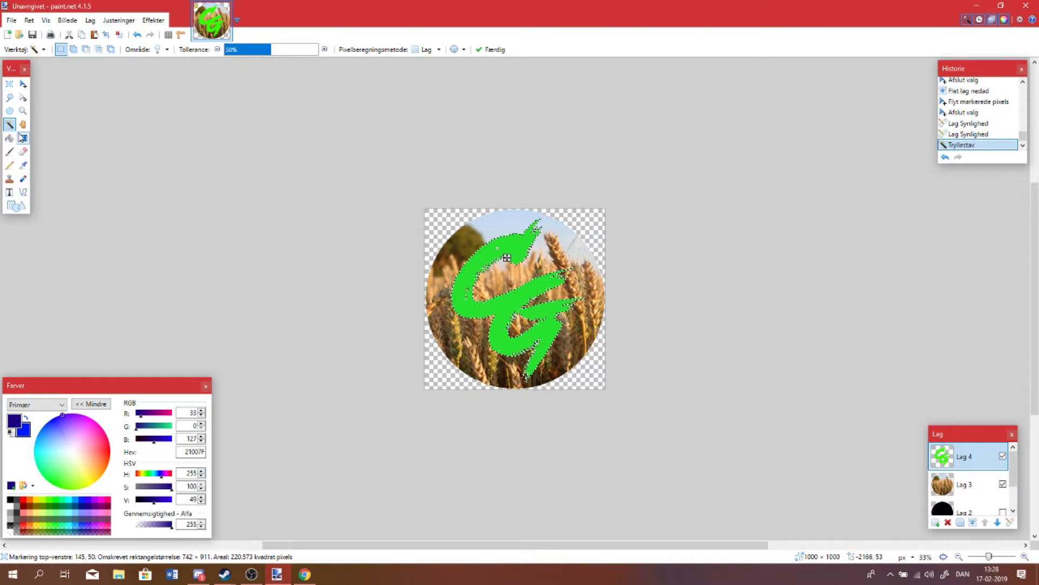
# Fill the selected CG letters with a linear gradient running from dark blue at the upper left to bright blue at the G, and deselect
pyautogui.click(23, 138)
pyautogui.moveTo(445, 286); pyautogui.dragTo(522, 299)
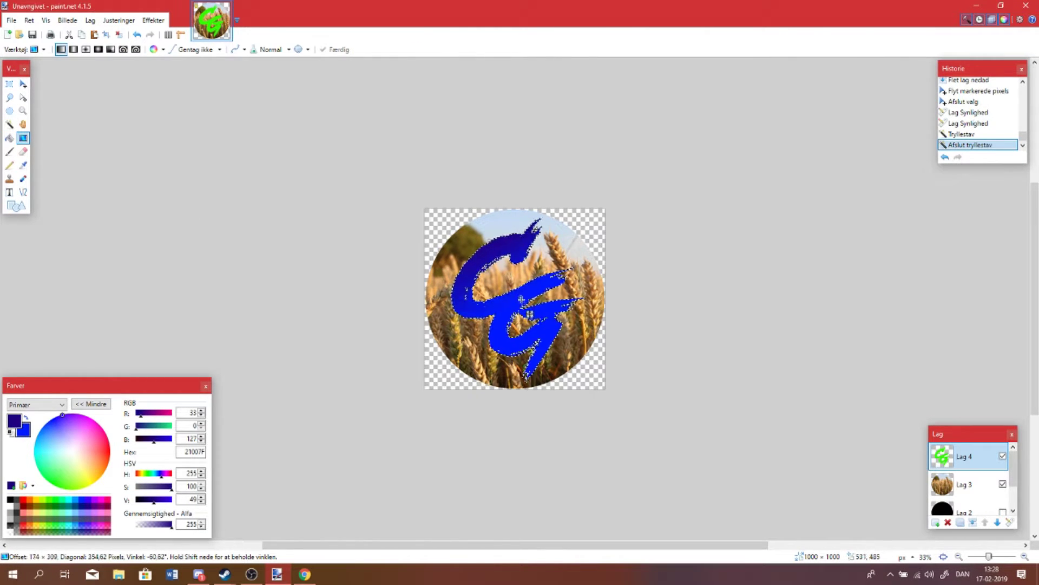
pyautogui.moveTo(537, 340); pyautogui.dragTo(538, 340)
pyautogui.hotkey('ctrl', 'd')
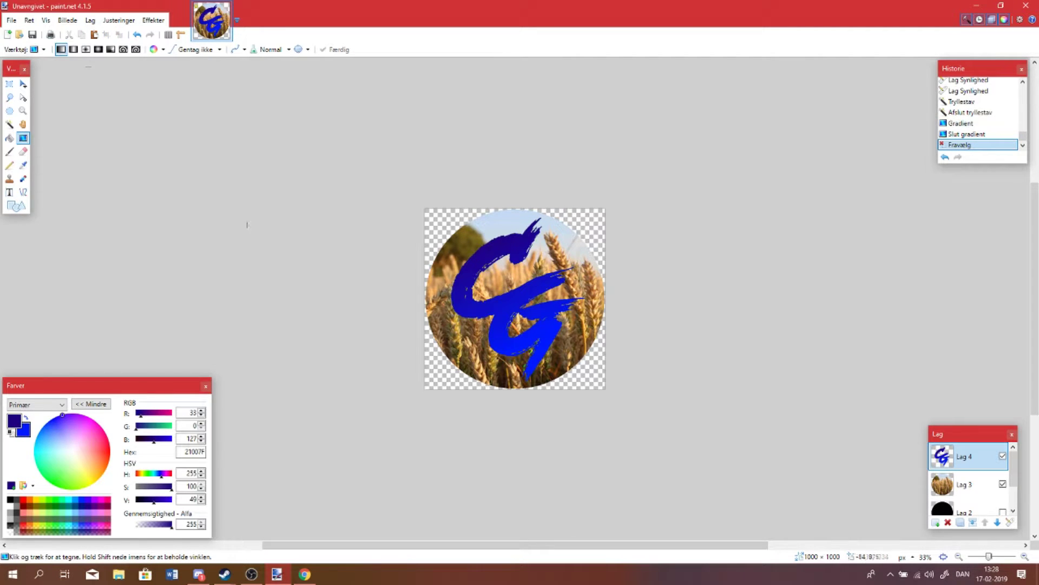
# Select the CG letters with the Magic Wand, add a new layer beneath Lag 4, fill the selection with black there, and deselect
pyautogui.click(10, 124)
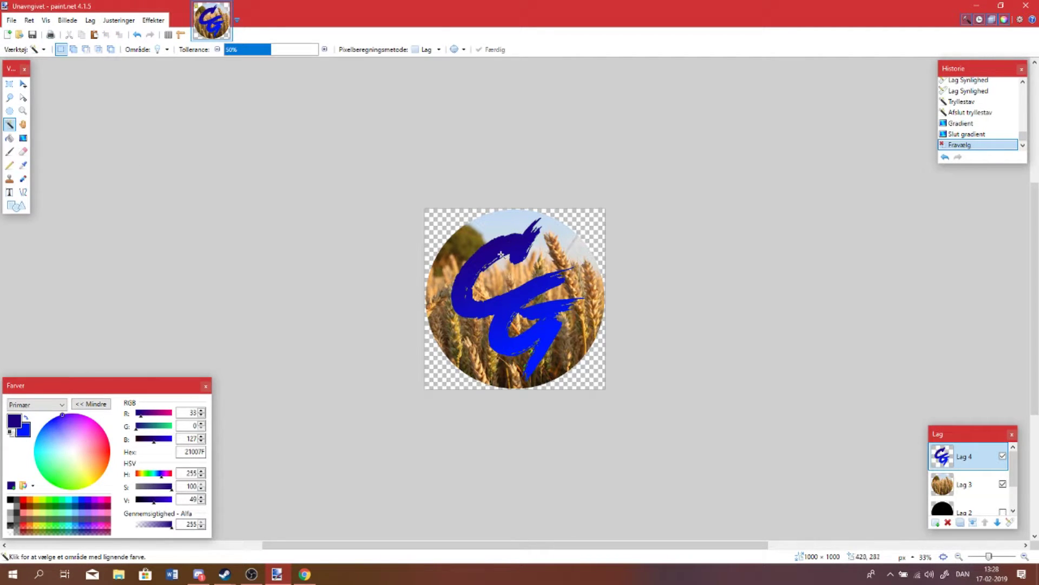
pyautogui.click(505, 251)
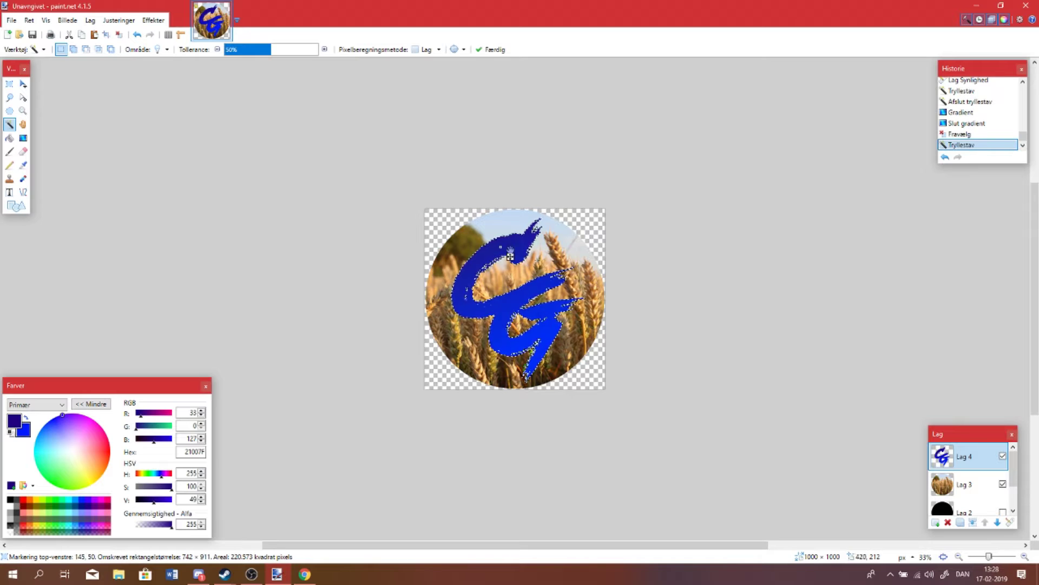
pyautogui.click(953, 484)
pyautogui.click(935, 523)
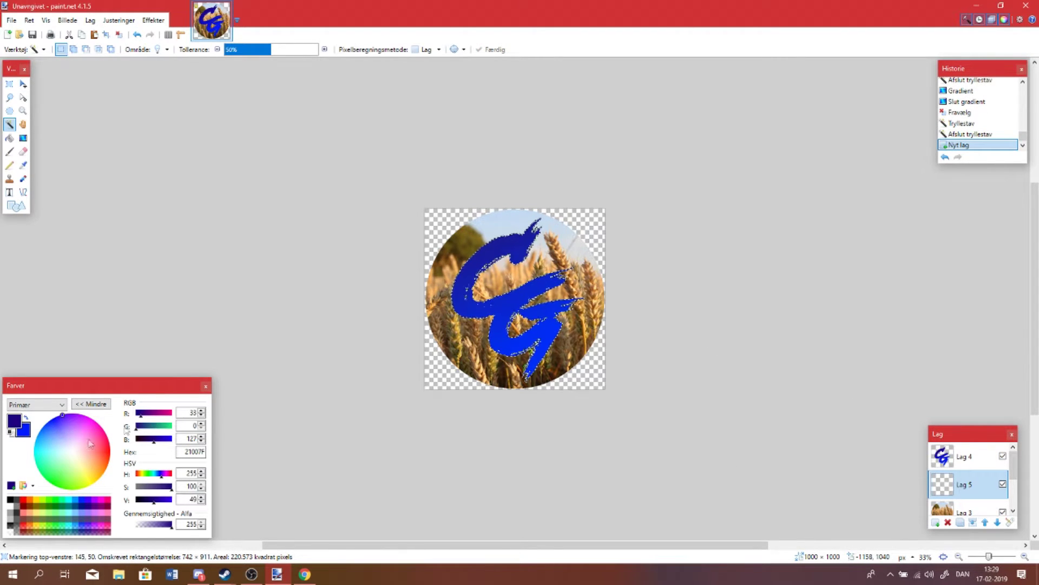
pyautogui.click(14, 497)
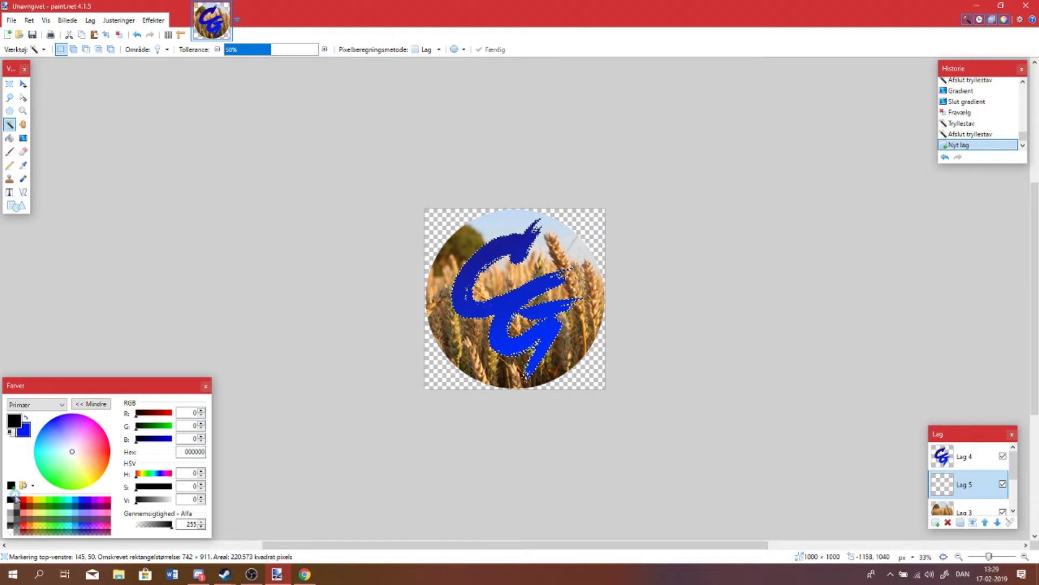
pyautogui.press('BackSpace')
pyautogui.hotkey('ctrl', 'd')
# Select all of Lag 5 and move the black letters about 11 px left and 17 px down
pyautogui.click(22, 84)
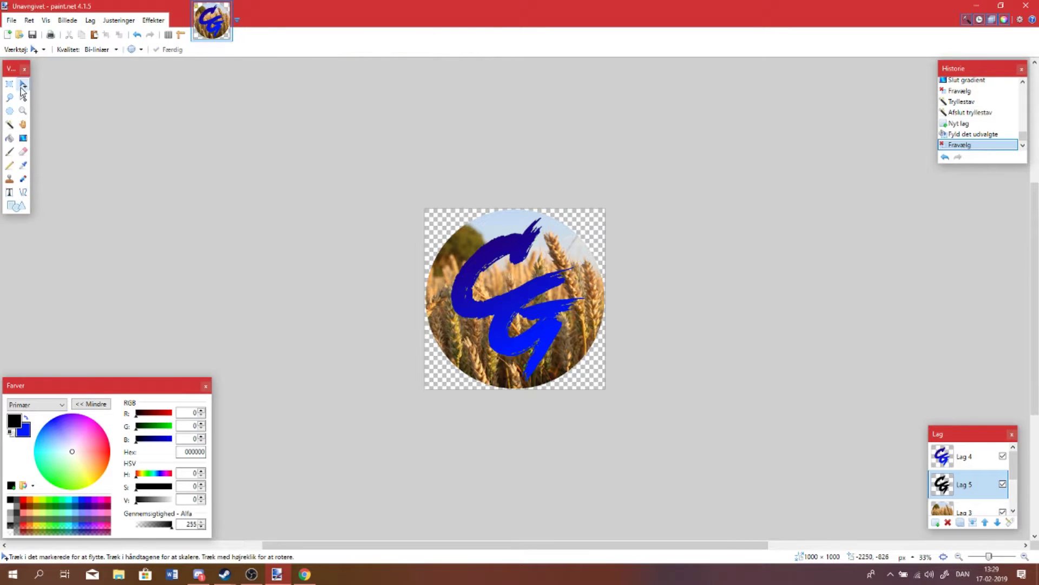
pyautogui.hotkey('ctrl', 'a')
pyautogui.moveTo(623, 407); pyautogui.dragTo(622, 409)
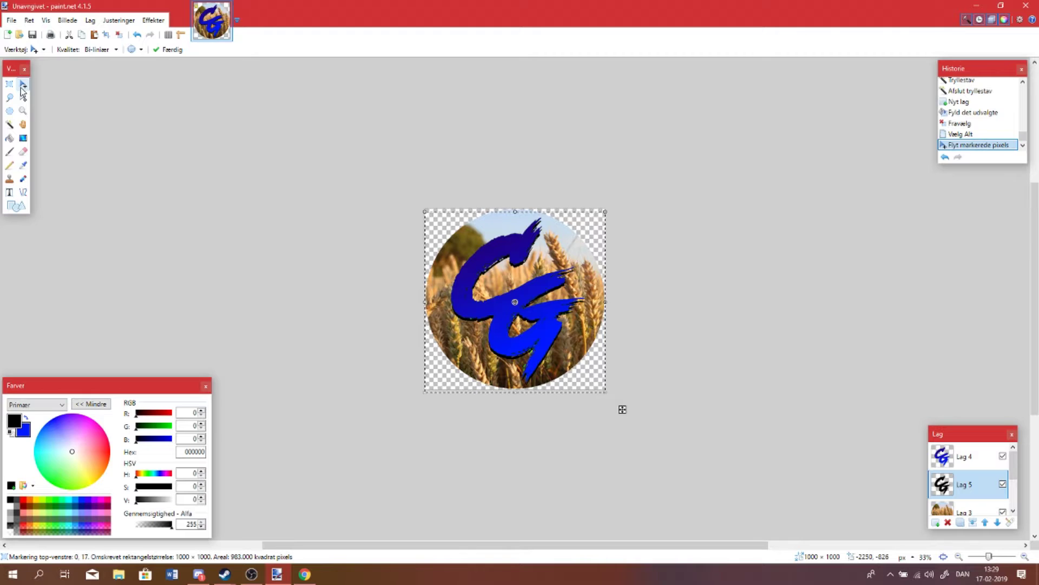
pyautogui.press('Return')
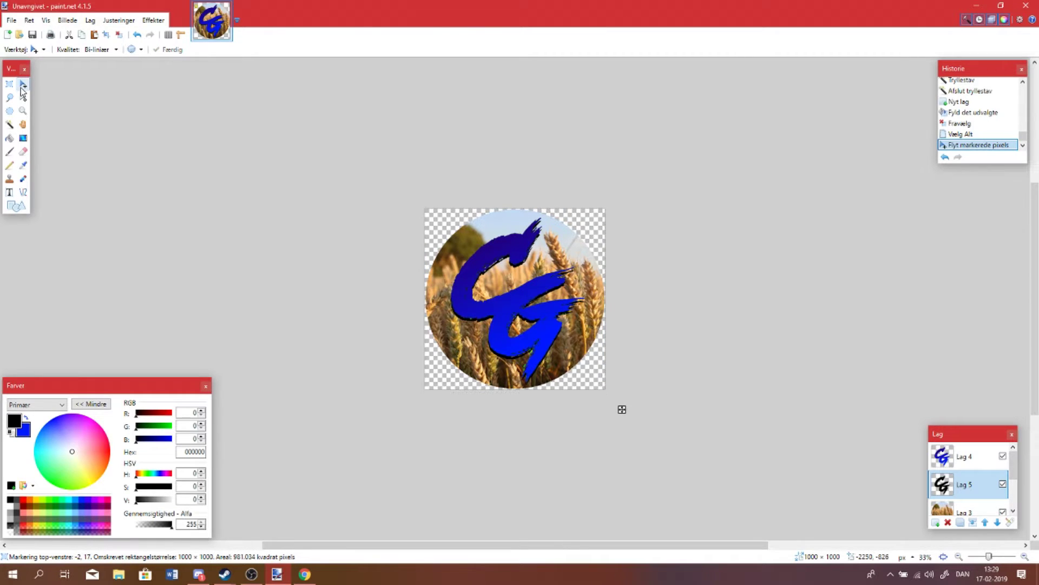
pyautogui.moveTo(622, 409); pyautogui.dragTo(621, 409)
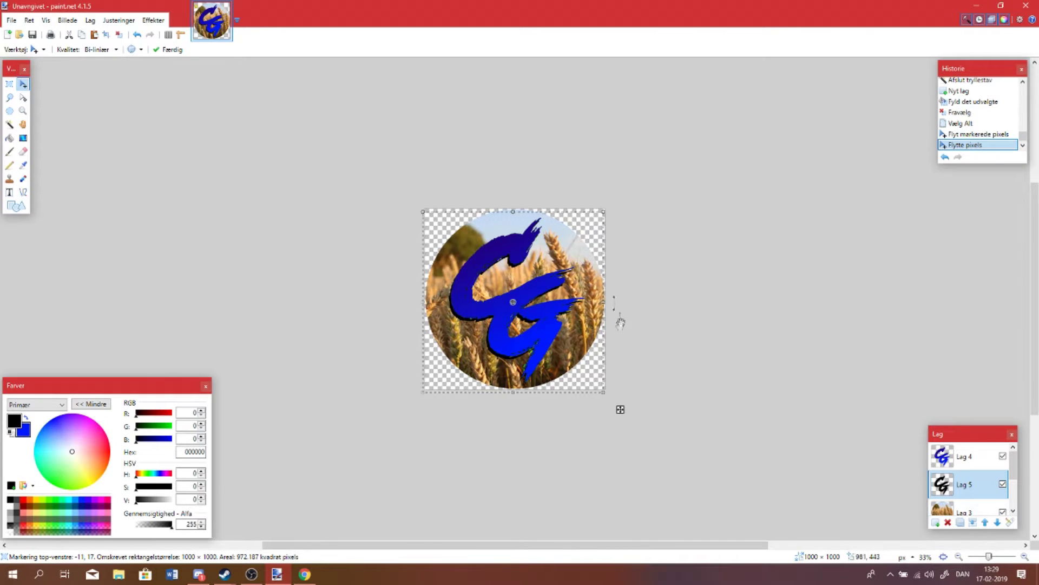
pyautogui.click(1025, 557)
pyautogui.click(1025, 556)
pyautogui.click(1025, 557)
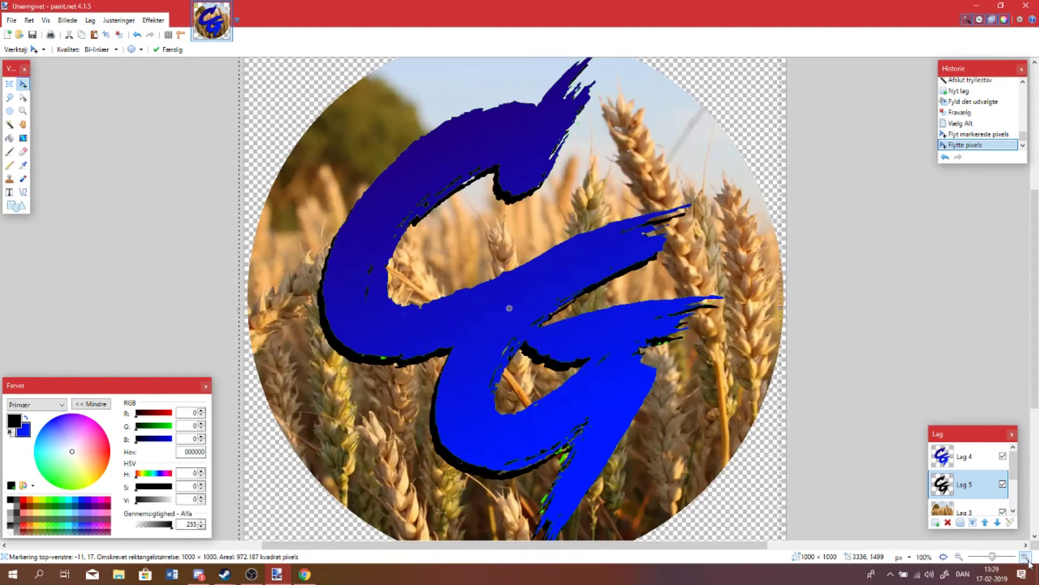
pyautogui.scroll(-1, 994, 557)
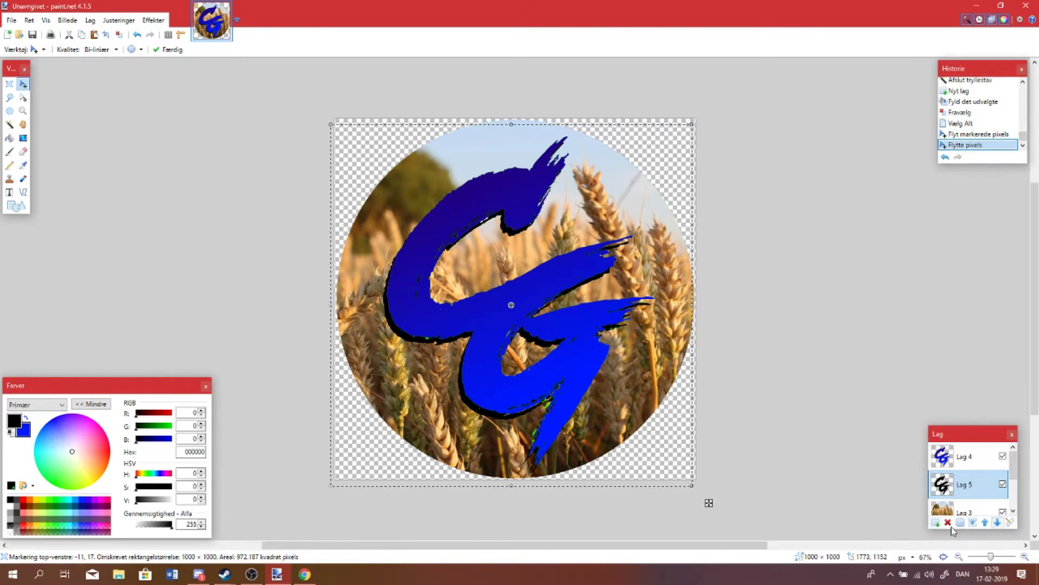
# Keep Lag 5's layer properties, nudge its black letters another 14 px left and 9 px down, and deselect
pyautogui.doubleClick(959, 479)
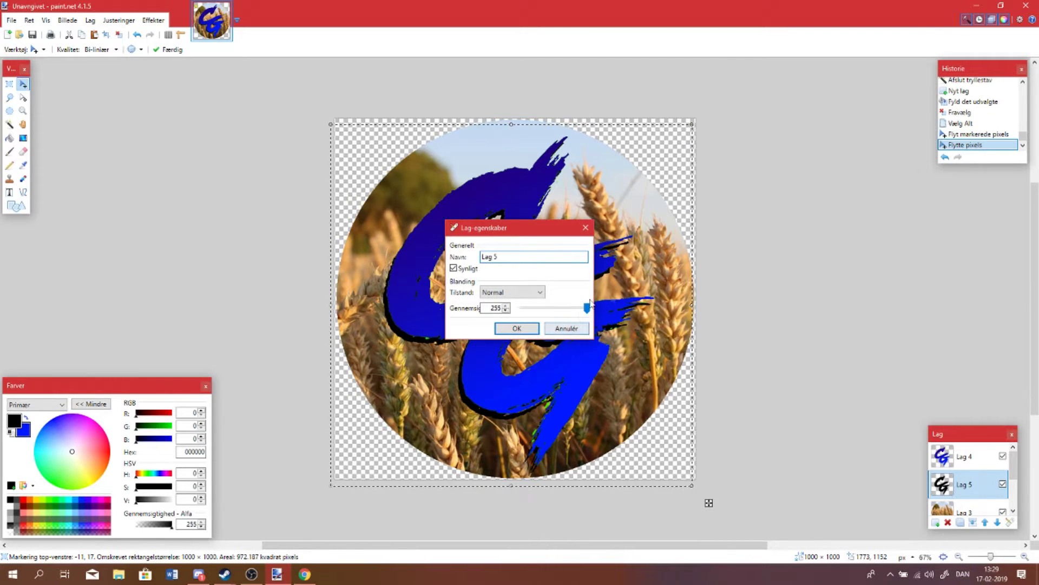
pyautogui.click(509, 329)
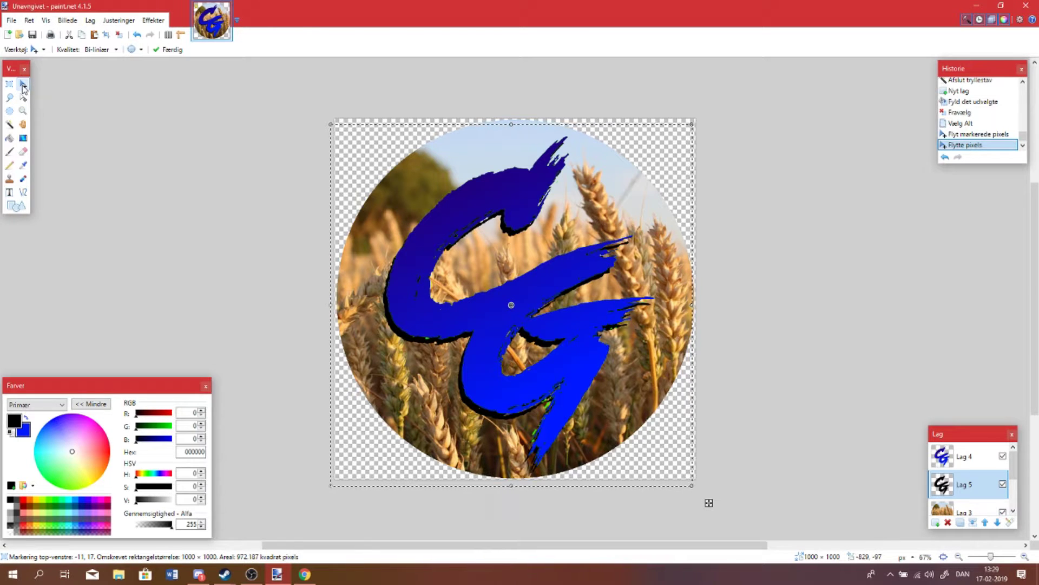
pyautogui.press('Left')
pyautogui.press('Left')
pyautogui.press('Left')
pyautogui.press('Left')
pyautogui.press('Left')
pyautogui.press('Left')
pyautogui.press('Left')
pyautogui.press('Left')
pyautogui.press('Left')
pyautogui.press('Left')
pyautogui.press('Left')
pyautogui.press('Left')
pyautogui.press('Left')
pyautogui.press('Left')
pyautogui.press('Down')
pyautogui.press('Down')
pyautogui.press('Down')
pyautogui.press('Down')
pyautogui.press('Down')
pyautogui.press('Down')
pyautogui.press('Down')
pyautogui.press('Down')
pyautogui.press('Down')
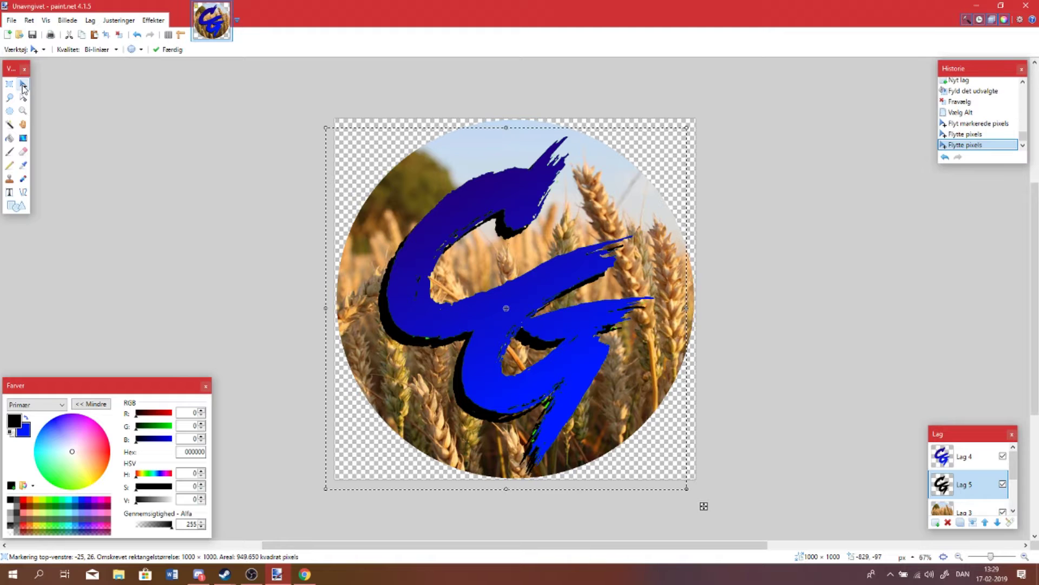
pyautogui.hotkey('ctrl', 'd')
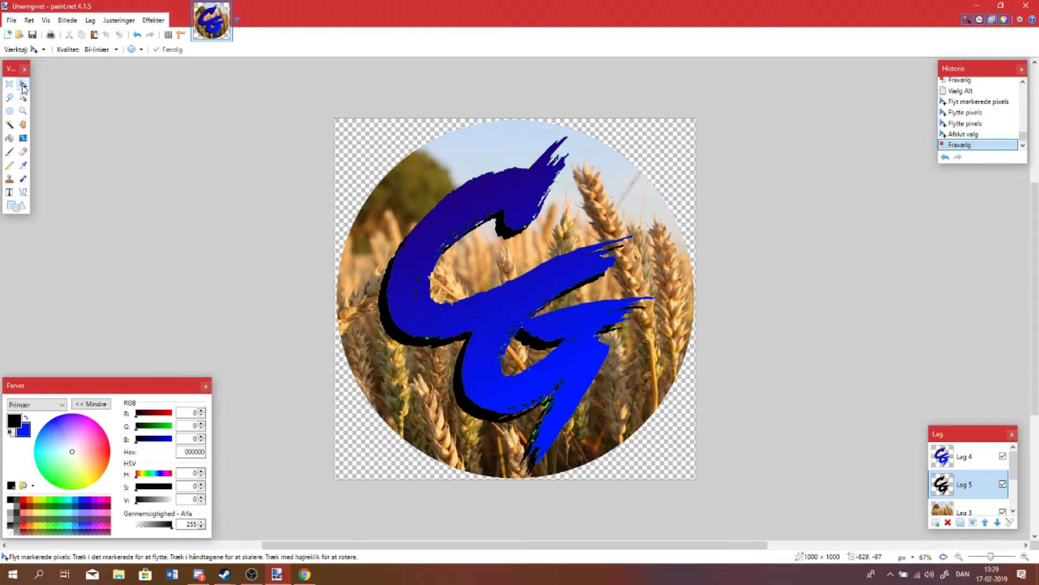
# Select the area surrounding the letters on Lag 4, add a new layer on top, fill the selection with white, and deselect
pyautogui.click(994, 459)
pyautogui.click(9, 125)
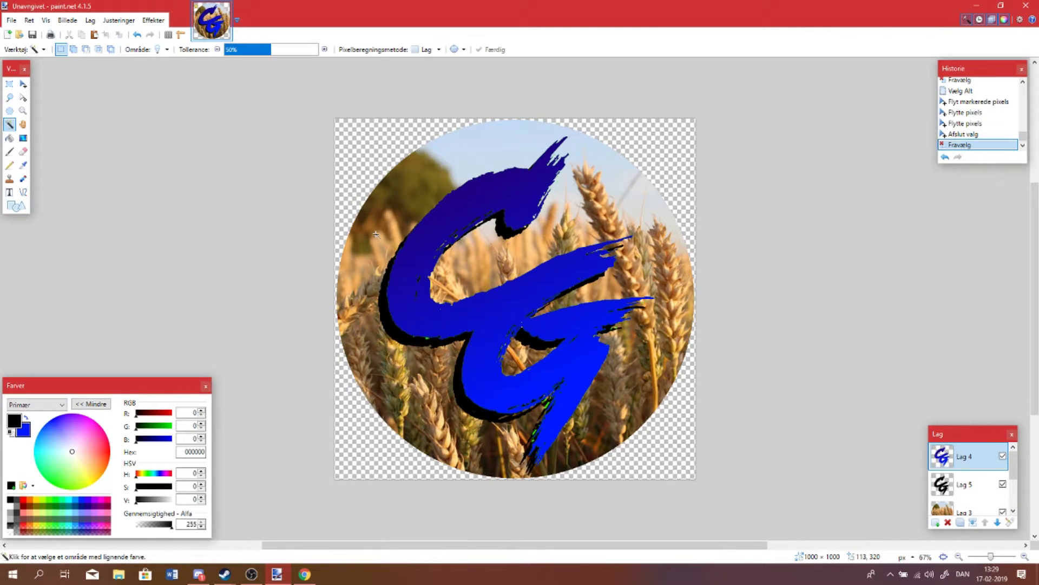
pyautogui.click(378, 195)
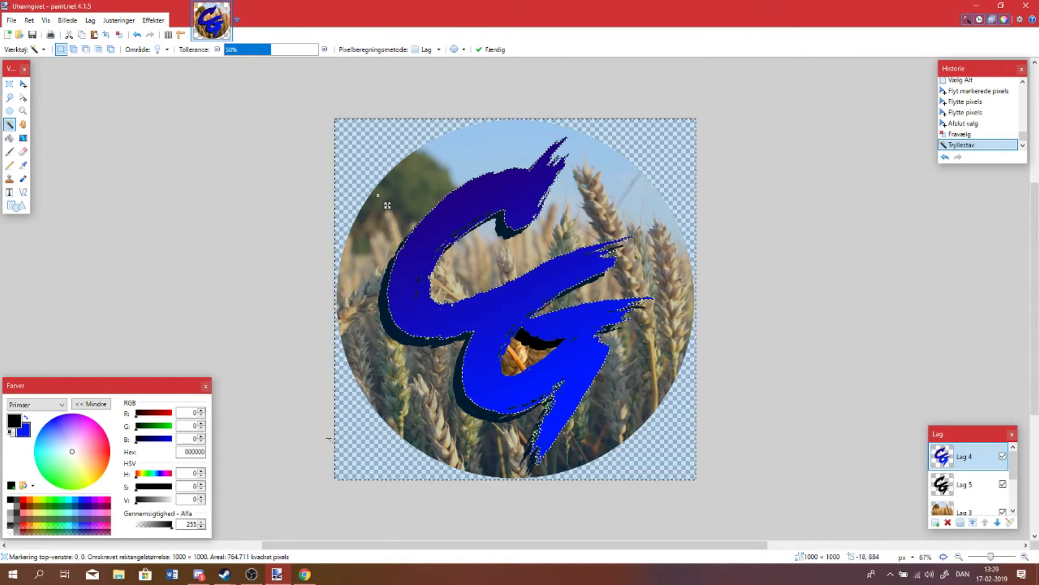
pyautogui.click(940, 523)
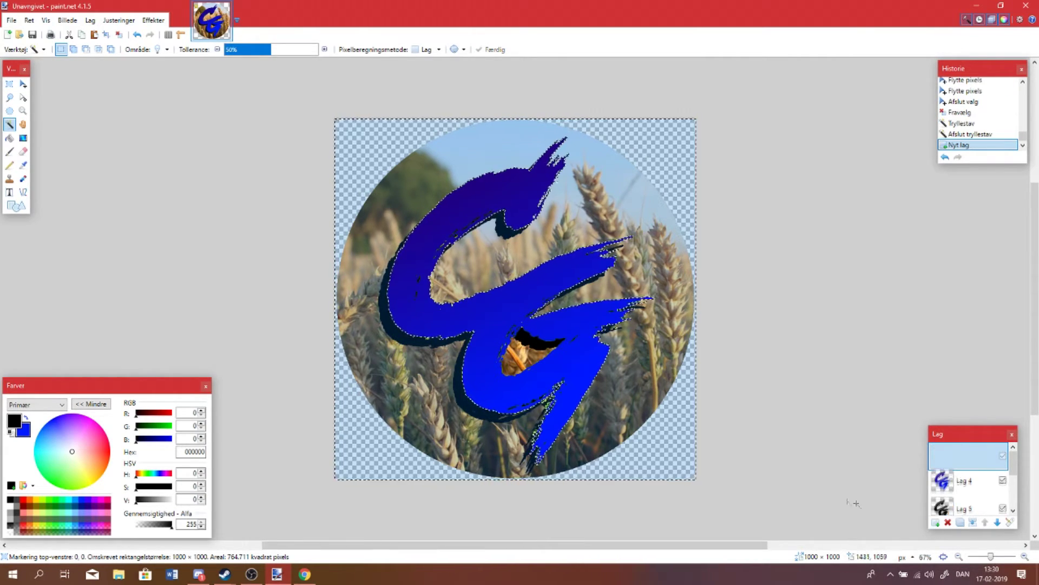
pyautogui.click(10, 505)
pyautogui.press('BackSpace')
pyautogui.hotkey('ctrl', 'd')
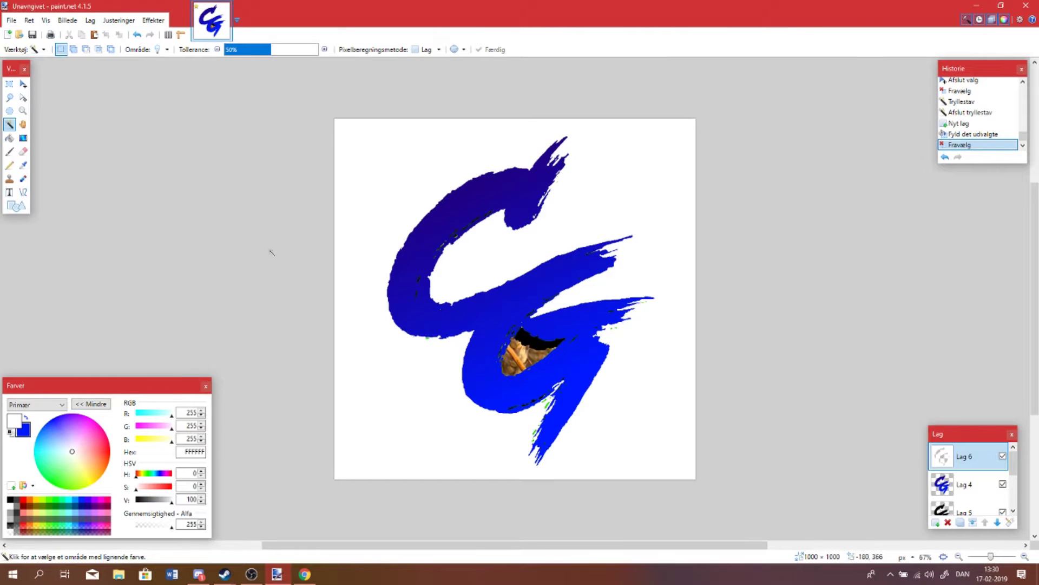
# Undo the deselection, switch the Magic Wand to global mode, and try selecting the transparent area on Lag 6
pyautogui.hotkey('ctrl', 'z')
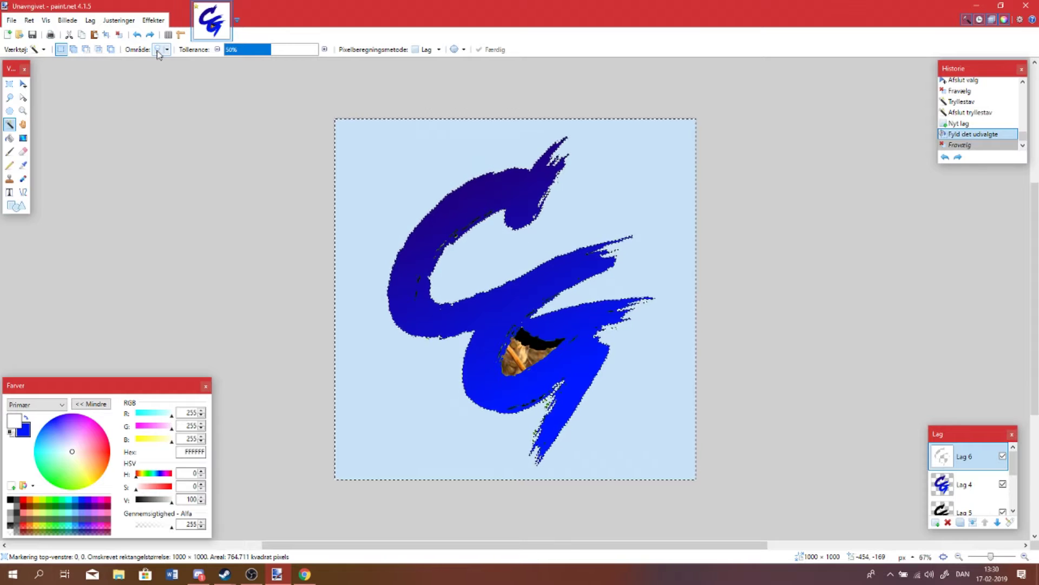
pyautogui.click(382, 369)
pyautogui.click(390, 372)
pyautogui.click(375, 131)
pyautogui.click(527, 360)
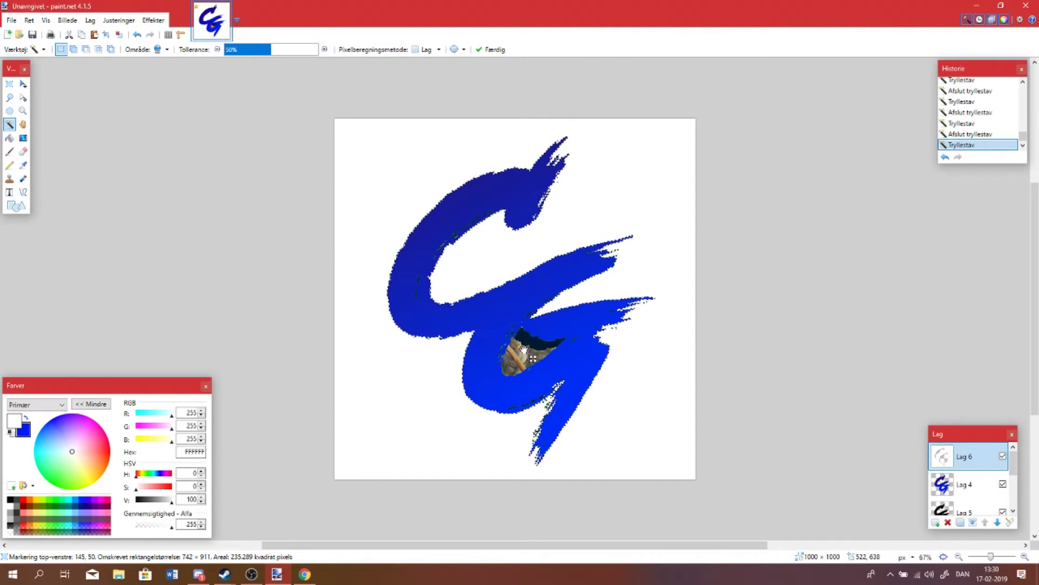
# Select all transparent areas of Lag 4, including the gaps inside the letters, fill them with white on Lag 6, and deselect
pyautogui.click(944, 484)
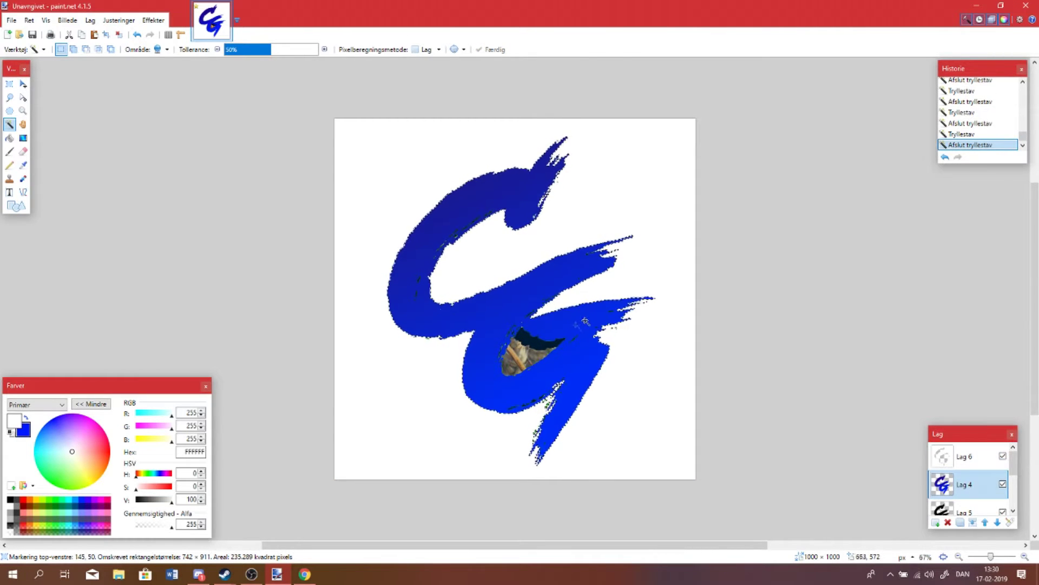
pyautogui.click(664, 256)
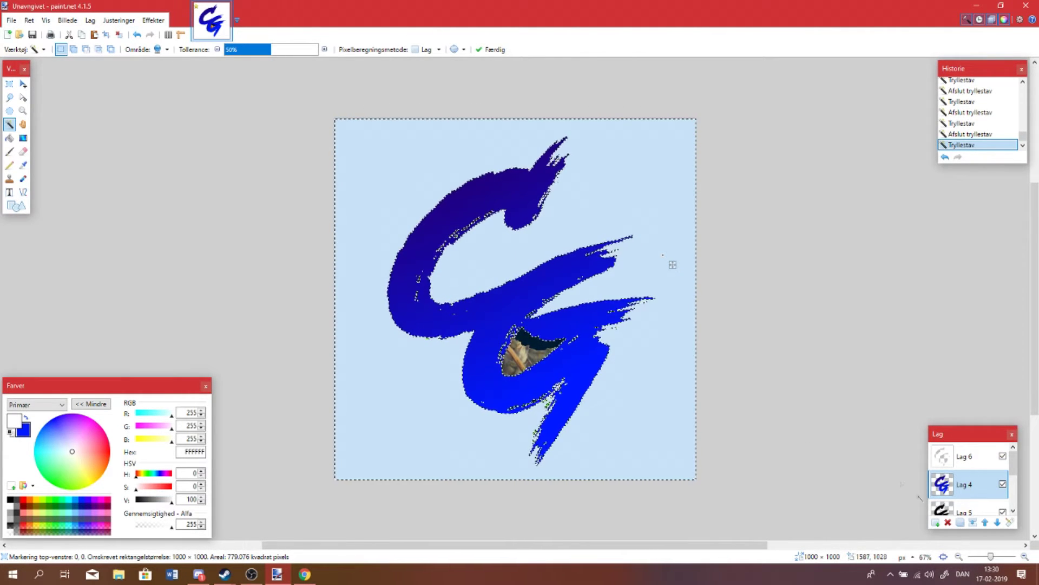
pyautogui.click(966, 457)
pyautogui.press('BackSpace')
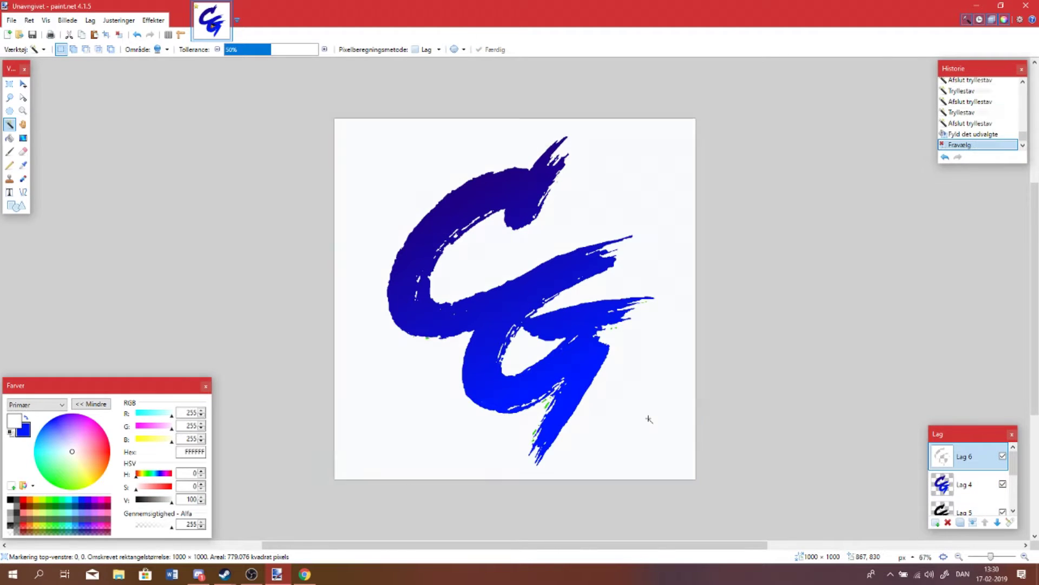
pyautogui.hotkey('ctrl', 'd')
# Apply a black Object Shadow to Lag 6 with a radius of 36 and a shadow strength above 0,50
pyautogui.click(153, 21)
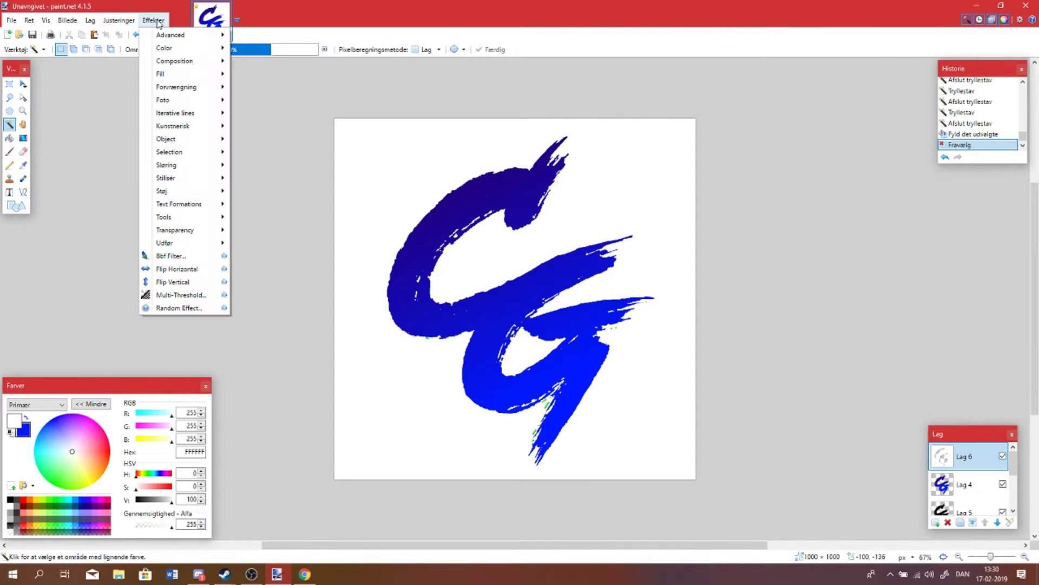
pyautogui.moveTo(183, 142)
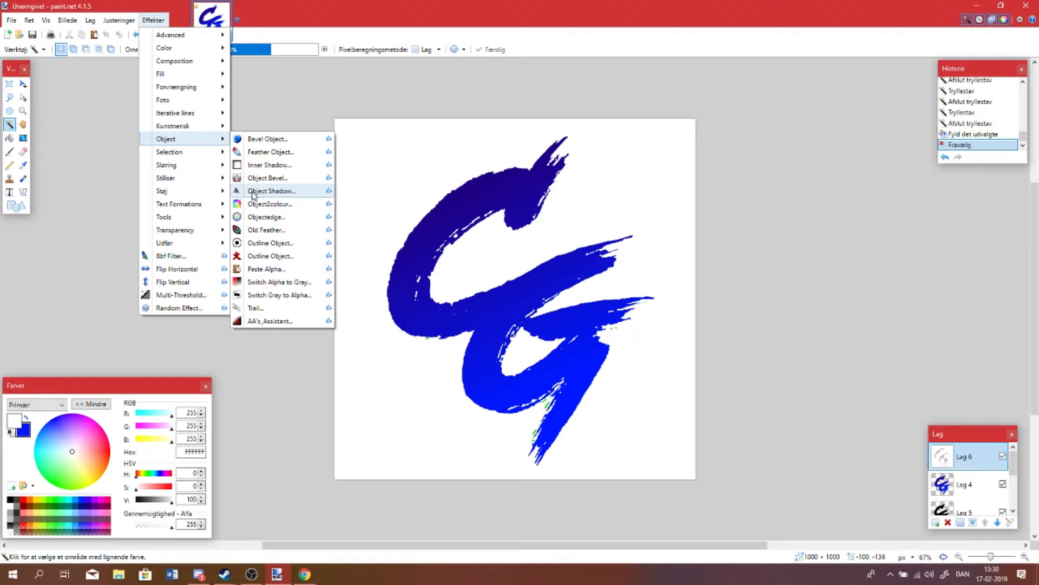
pyautogui.click(271, 191)
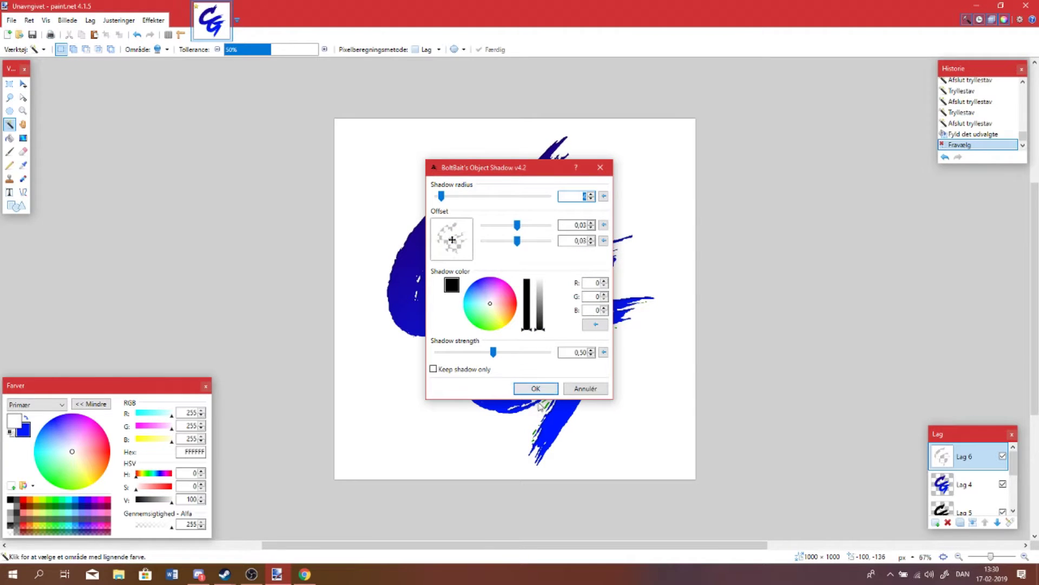
pyautogui.moveTo(484, 167); pyautogui.dragTo(732, 156)
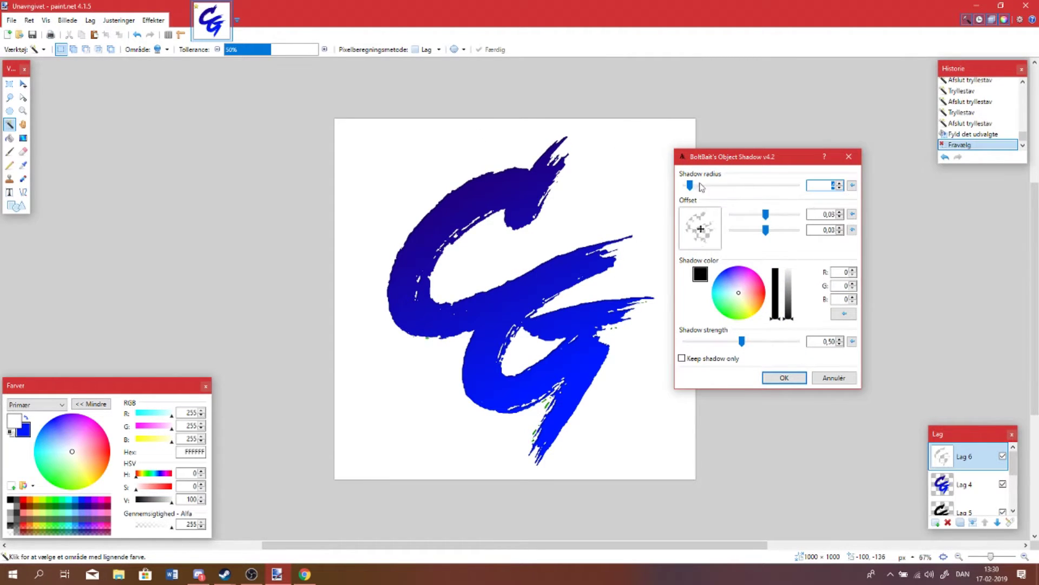
pyautogui.moveTo(691, 186); pyautogui.dragTo(728, 193)
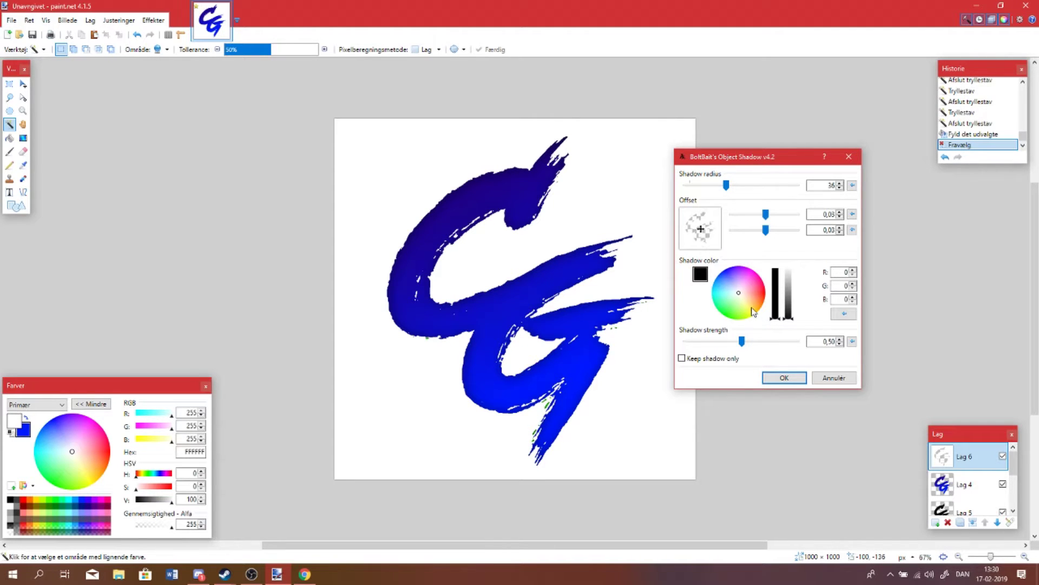
pyautogui.moveTo(741, 343); pyautogui.dragTo(757, 345)
pyautogui.click(776, 381)
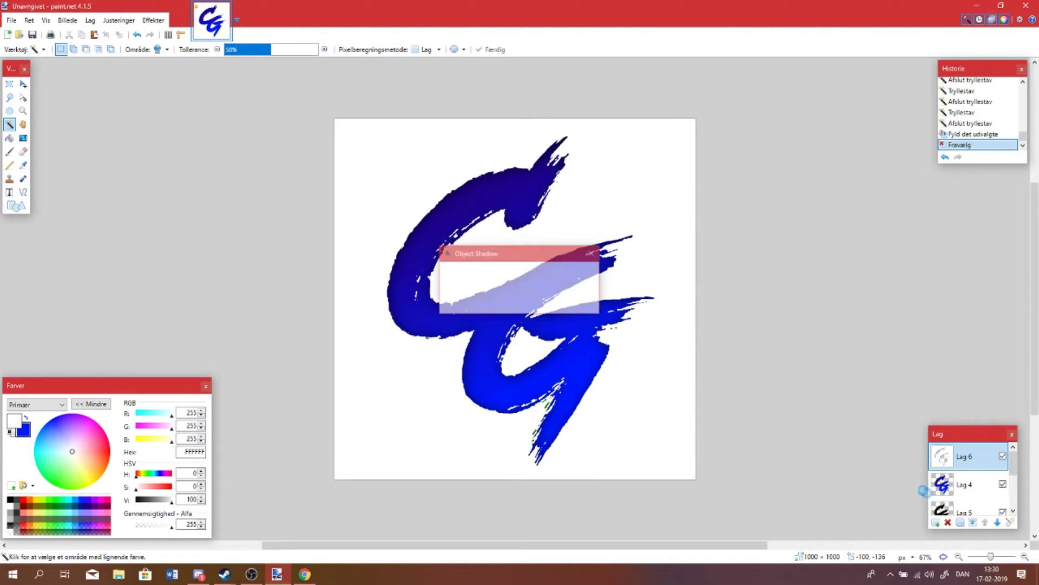
# Select the white area on Lag 6, fill it with fully transparent white to leave only the shadow, and deselect
pyautogui.click(411, 198)
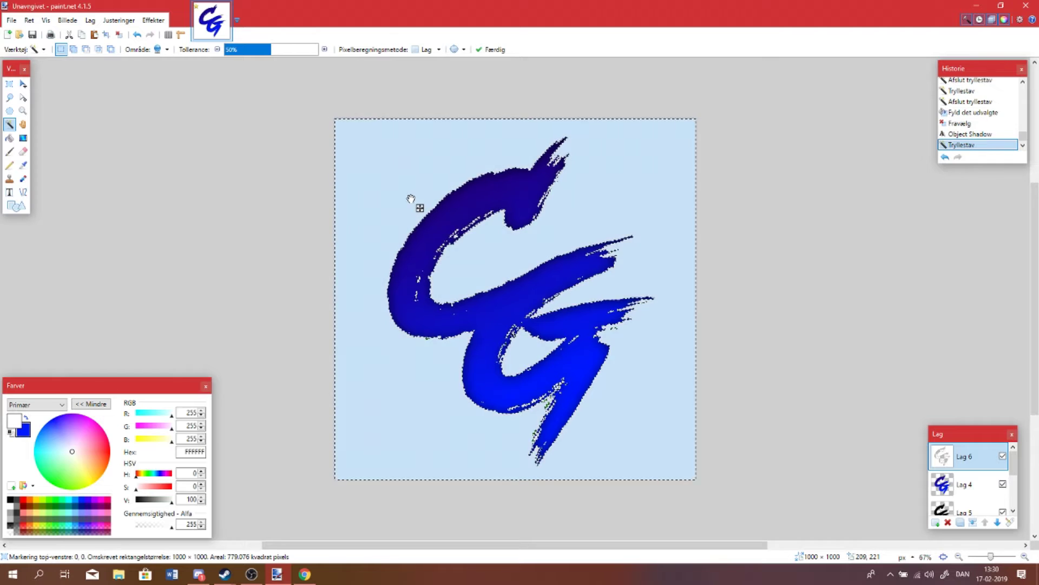
pyautogui.hotkey('ctrl', 'd')
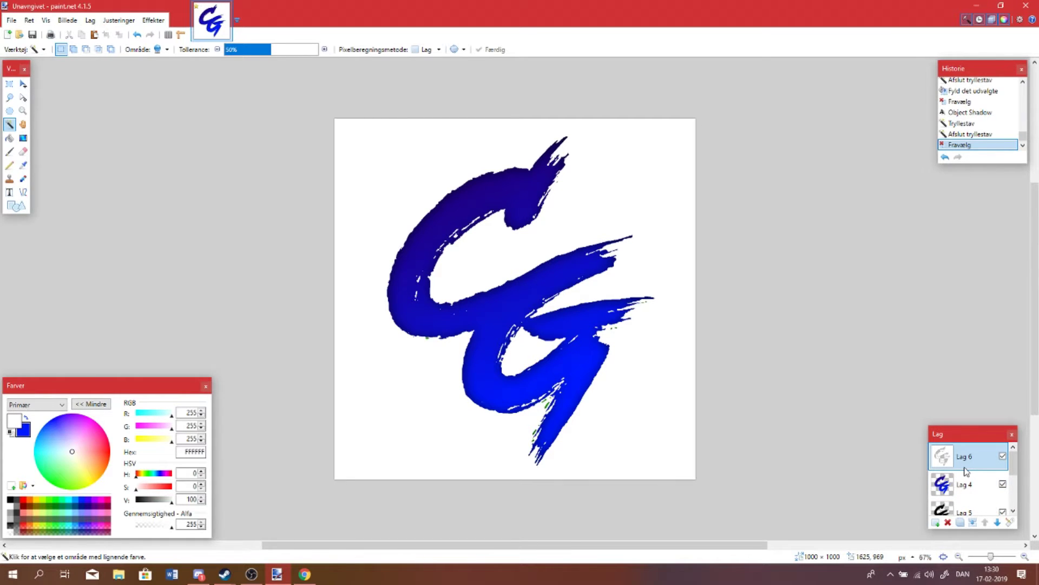
pyautogui.click(645, 366)
pyautogui.click(29, 512)
pyautogui.press('BackSpace')
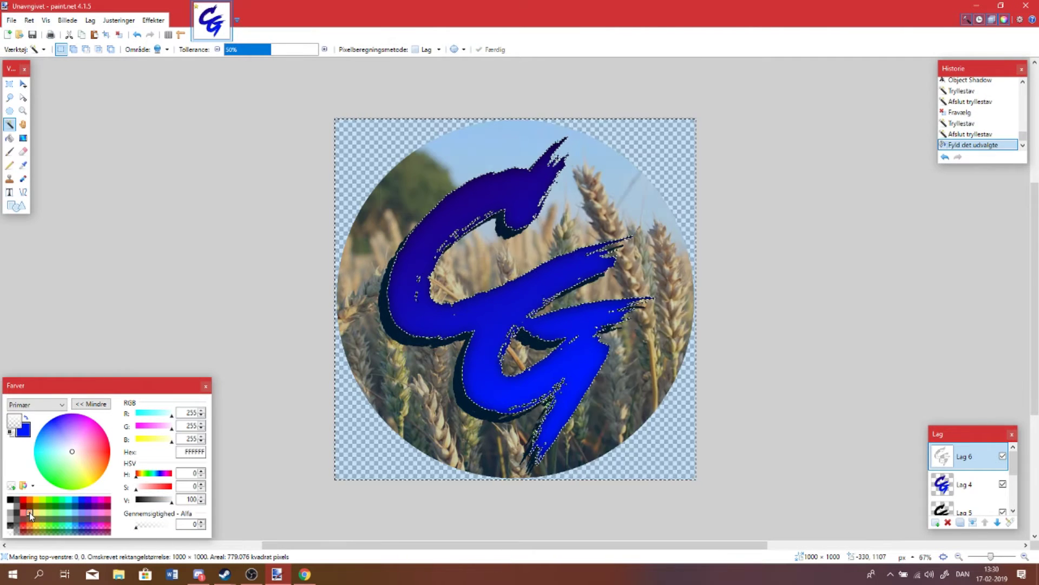
pyautogui.hotkey('ctrl', 'd')
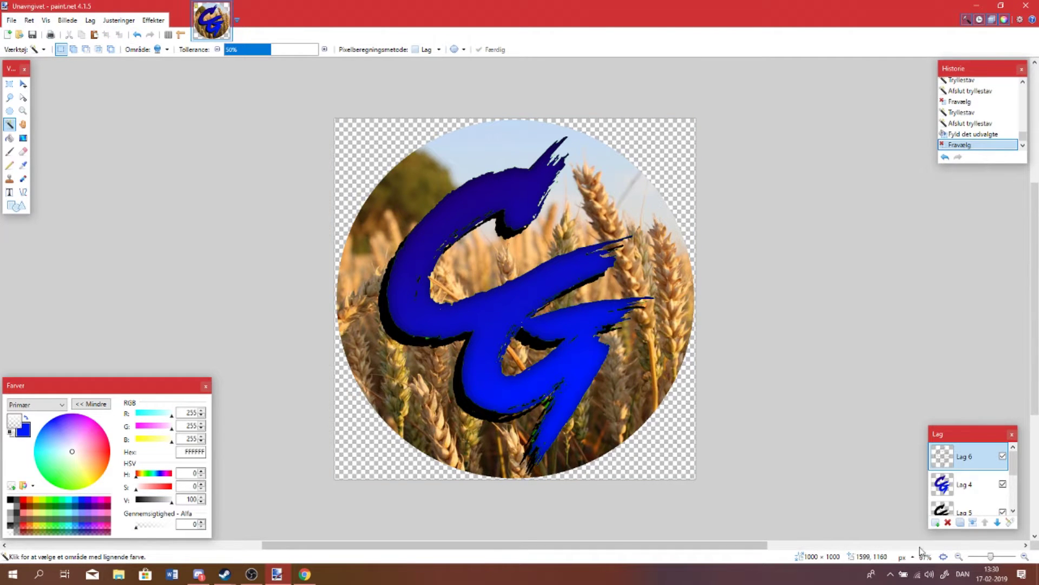
# Apply a Glow effect to Lag 4 with radius 20, brightness -100 and the contrast raised to the far end of its range
pyautogui.doubleClick(963, 490)
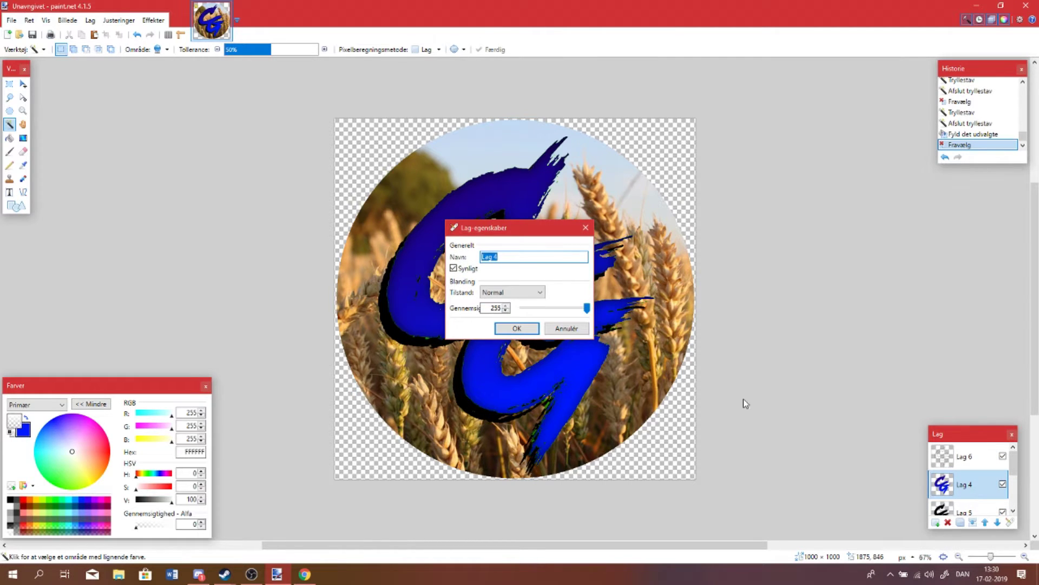
pyautogui.click(577, 332)
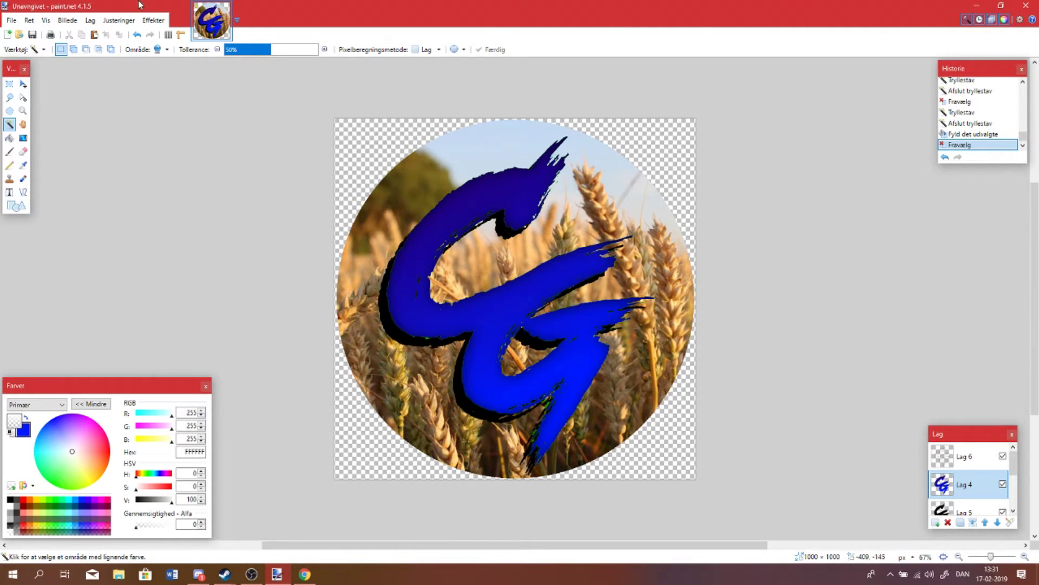
pyautogui.click(153, 20)
pyautogui.moveTo(181, 115)
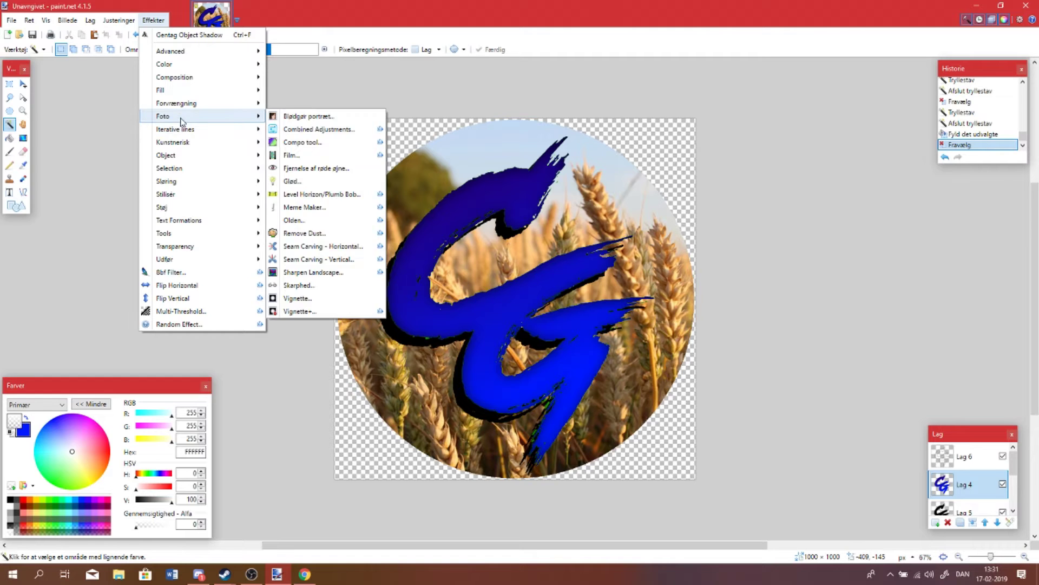
pyautogui.click(277, 182)
pyautogui.moveTo(474, 232); pyautogui.dragTo(200, 137)
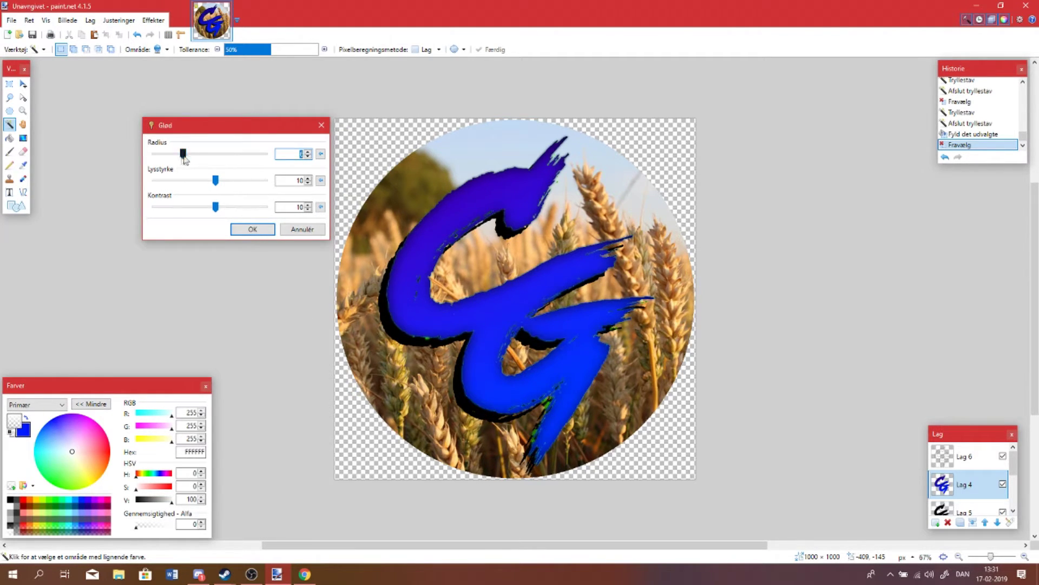
pyautogui.moveTo(185, 155); pyautogui.dragTo(266, 154)
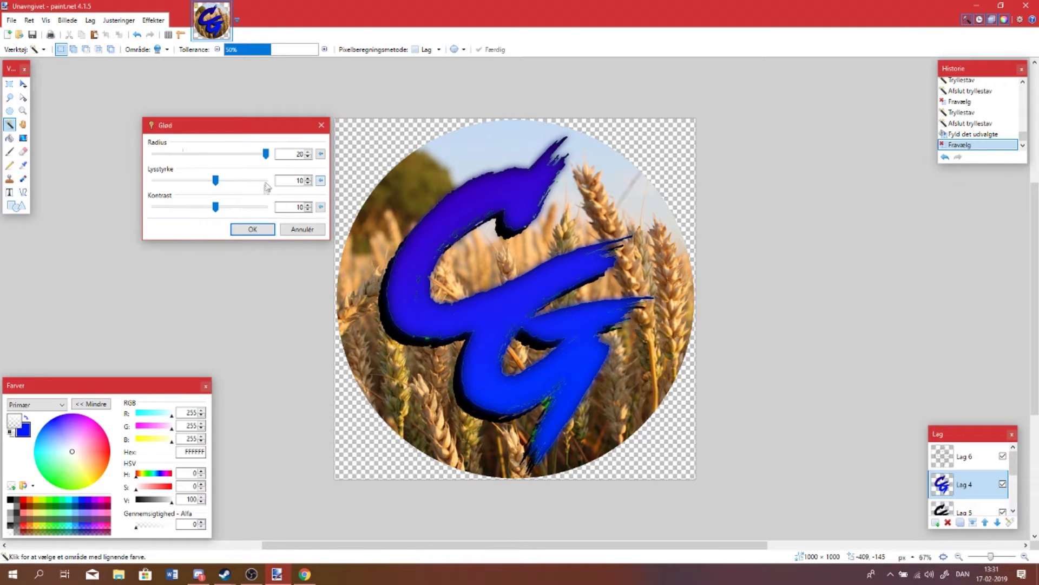
pyautogui.moveTo(216, 181); pyautogui.dragTo(72, 164)
pyautogui.moveTo(214, 209); pyautogui.dragTo(268, 208)
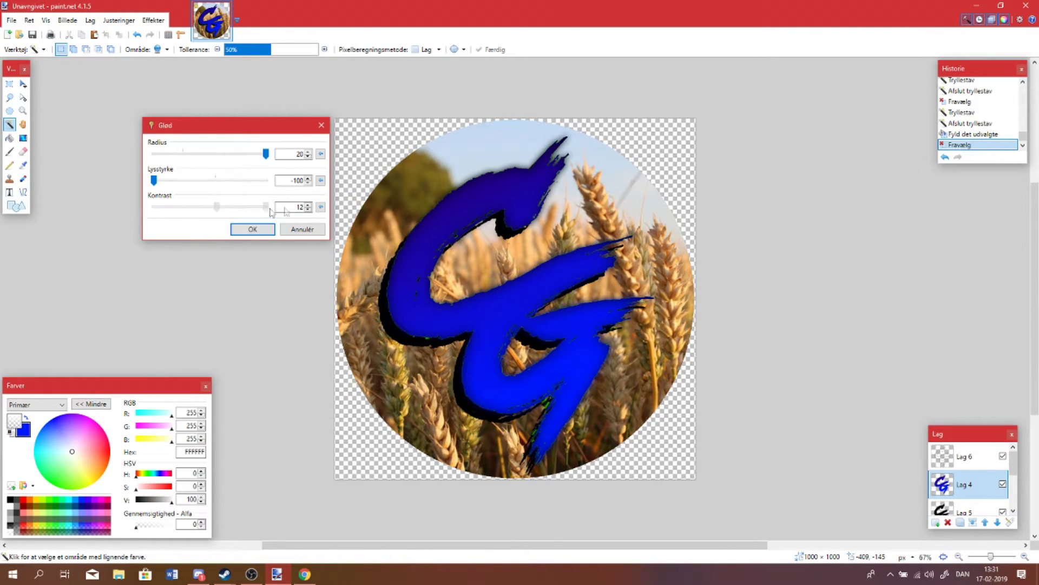
pyautogui.click(252, 229)
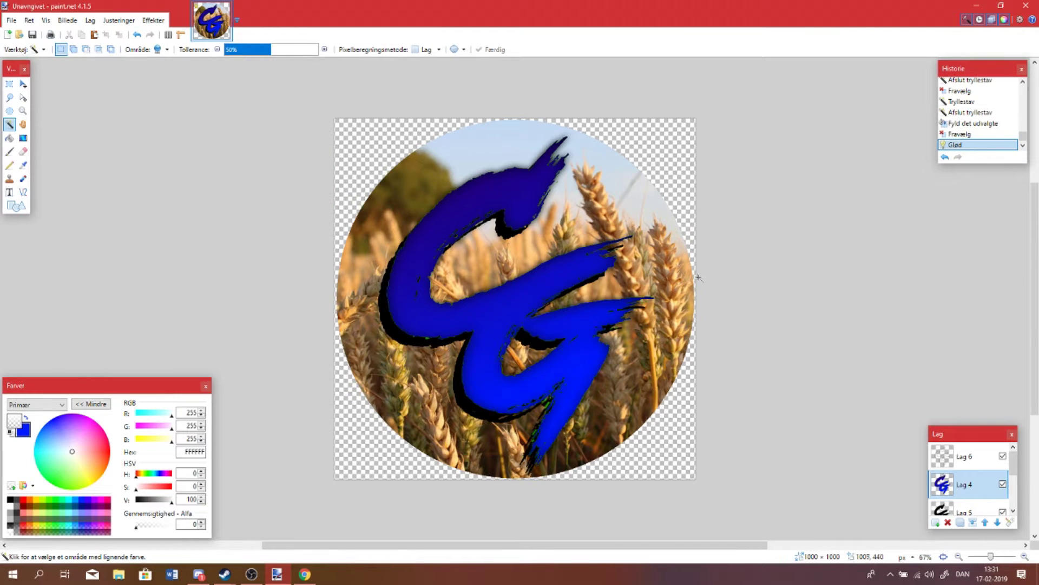
# Hide the wheat-field layer Lag 3 to examine the lettering on its own, and show the layer again
pyautogui.scroll(-3, 726, 390)
pyautogui.scroll(3, 669, 355)
pyautogui.scroll(-2, 995, 489)
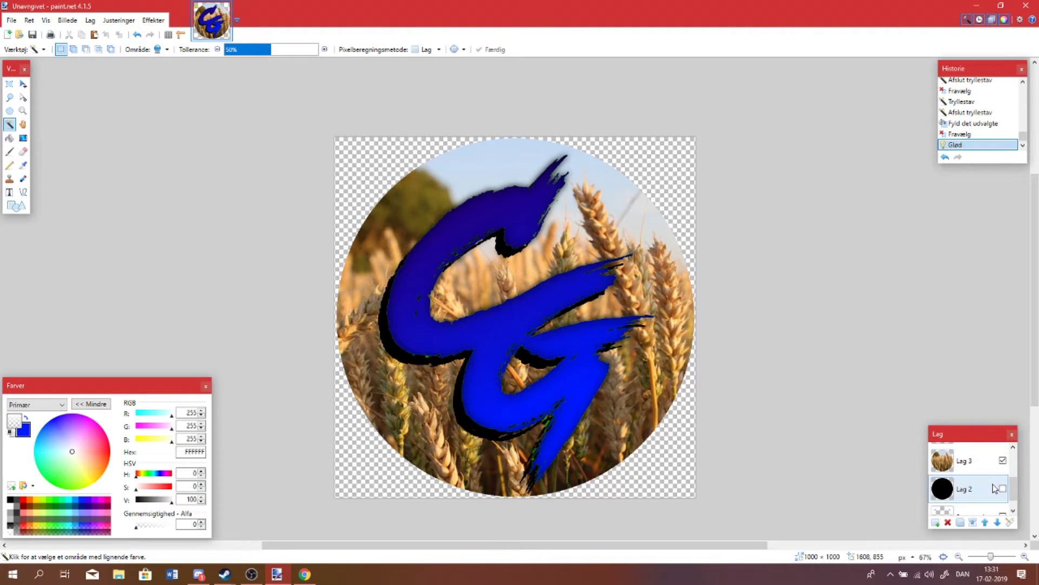
pyautogui.click(1003, 461)
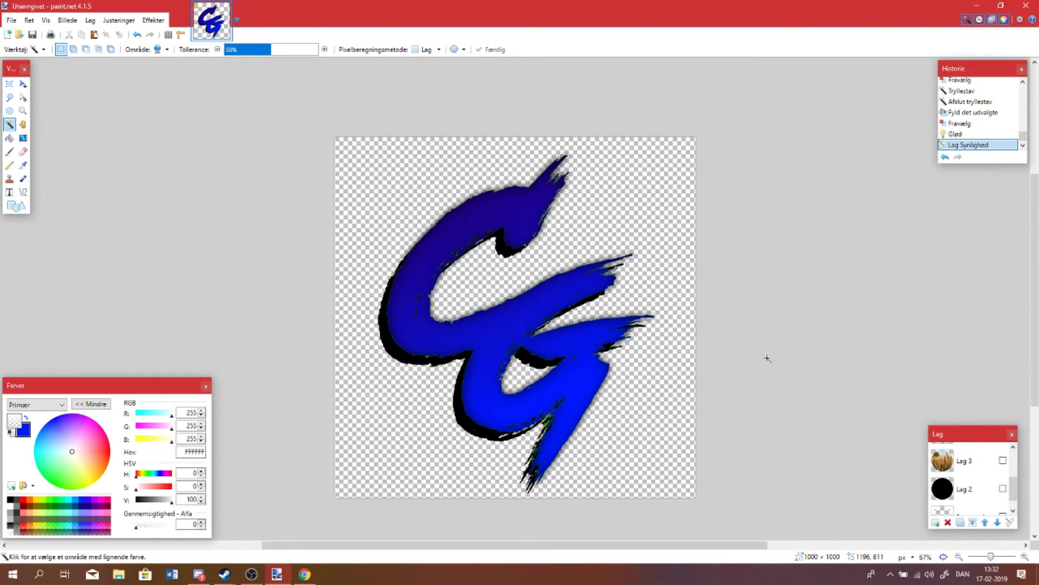
pyautogui.scroll(-5, 752, 355)
pyautogui.scroll(5, 752, 355)
pyautogui.scroll(-4, 742, 364)
pyautogui.scroll(2, 680, 413)
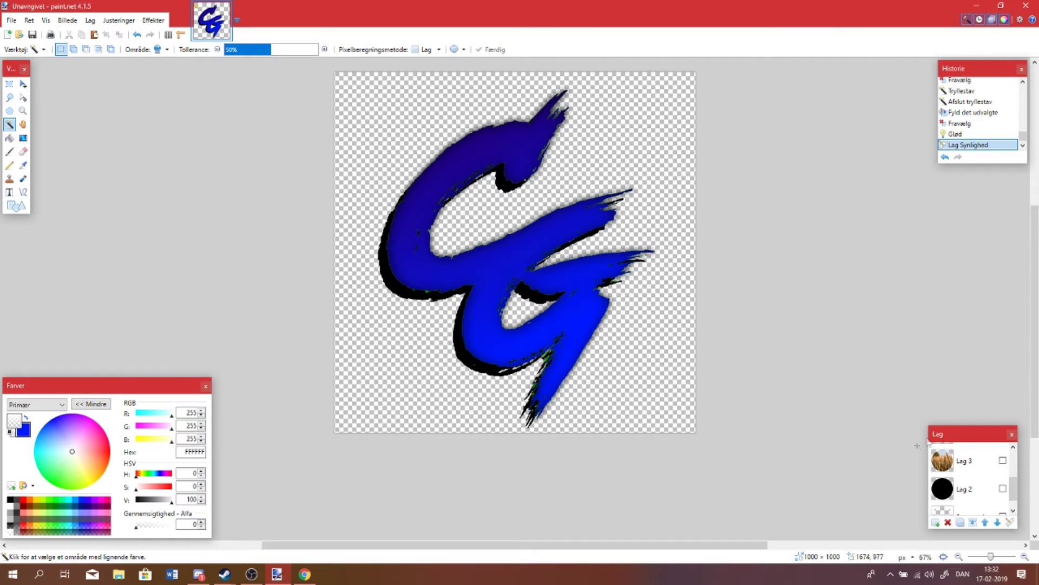
pyautogui.click(1003, 461)
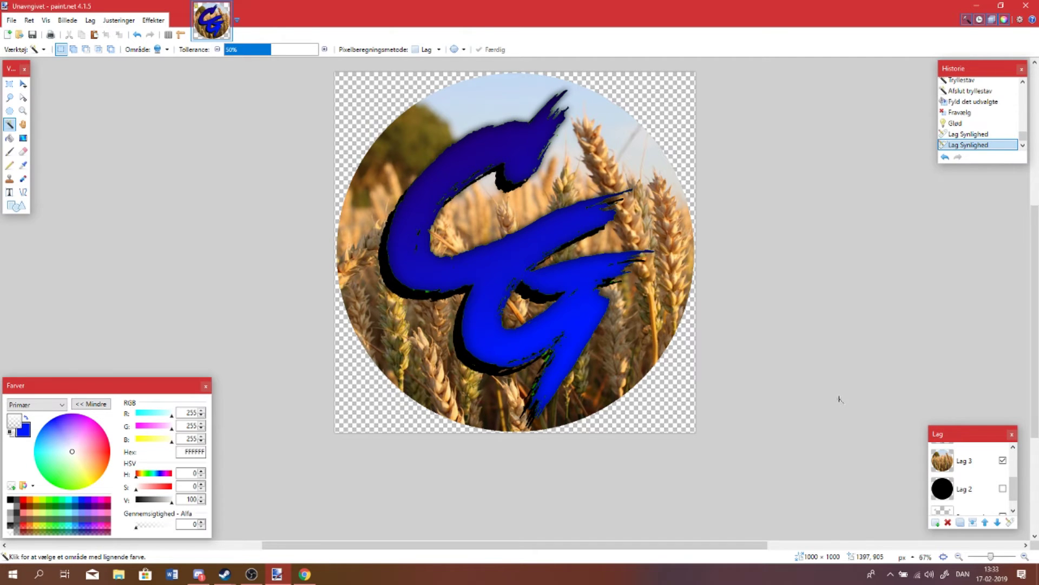
pyautogui.scroll(-2, 835, 394)
pyautogui.scroll(2, 835, 394)
# Set the primary colour to a golden yellow, hex FFE100, with full opacity (alpha 255)
pyautogui.moveTo(57, 442)
pyautogui.mouseDown()
pyautogui.moveTo(47, 407)
pyautogui.moveTo(36, 445)
pyautogui.mouseUp()
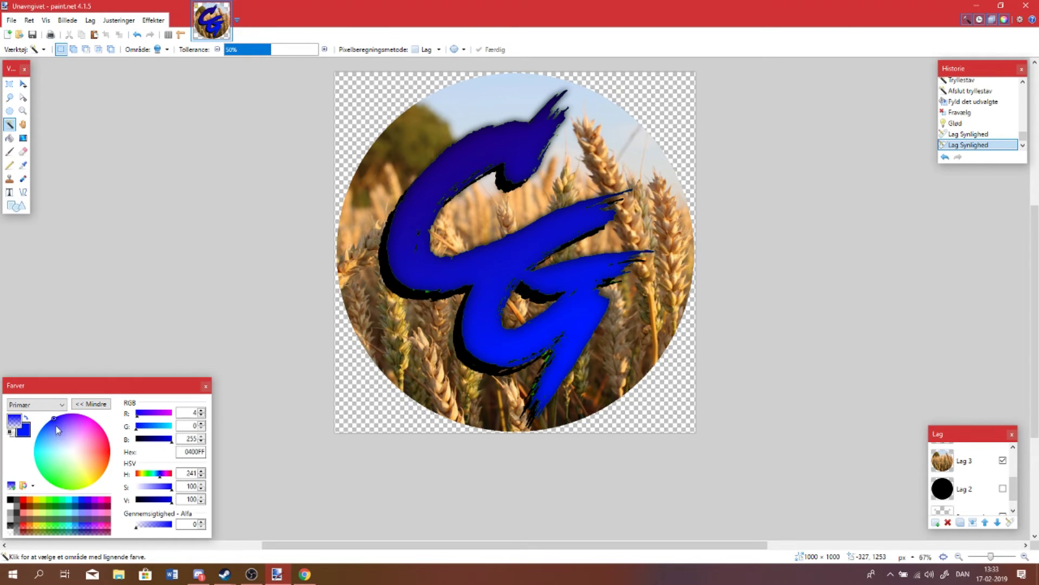
pyautogui.moveTo(58, 431); pyautogui.dragTo(97, 493)
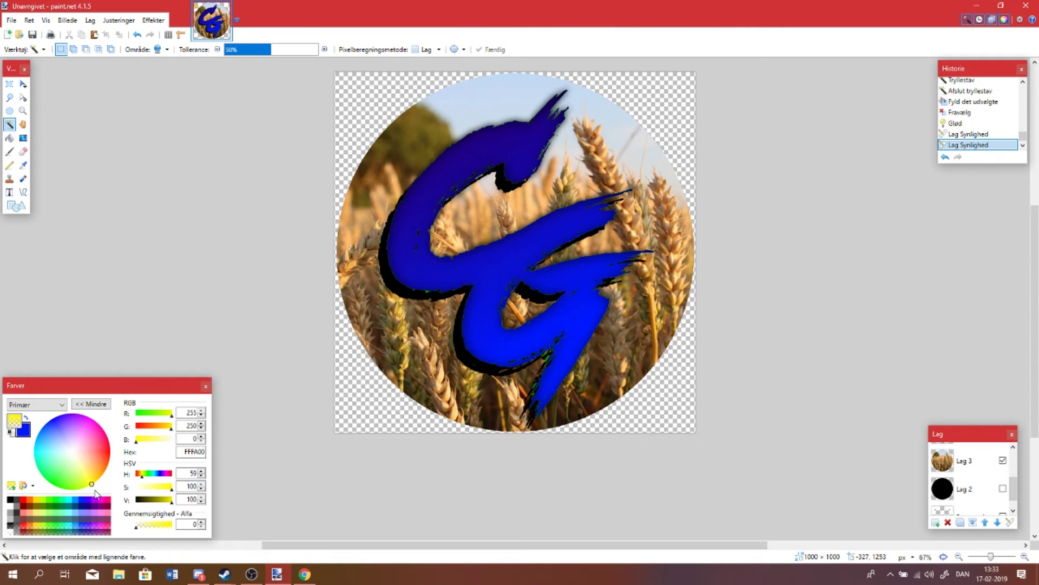
pyautogui.moveTo(96, 494)
pyautogui.mouseDown()
pyautogui.moveTo(90, 501)
pyautogui.moveTo(95, 482)
pyautogui.mouseUp()
pyautogui.moveTo(161, 527); pyautogui.dragTo(189, 528)
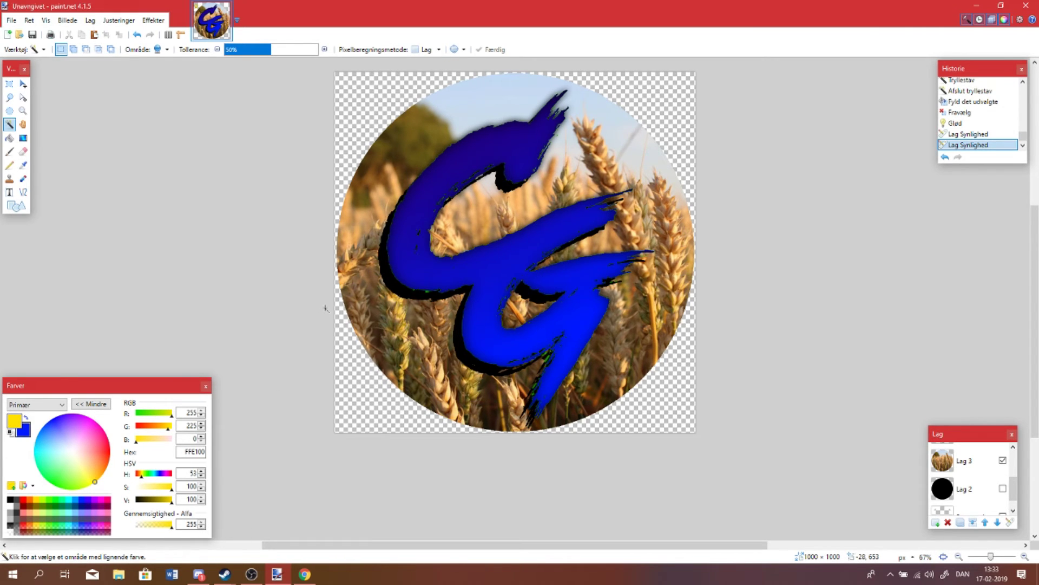